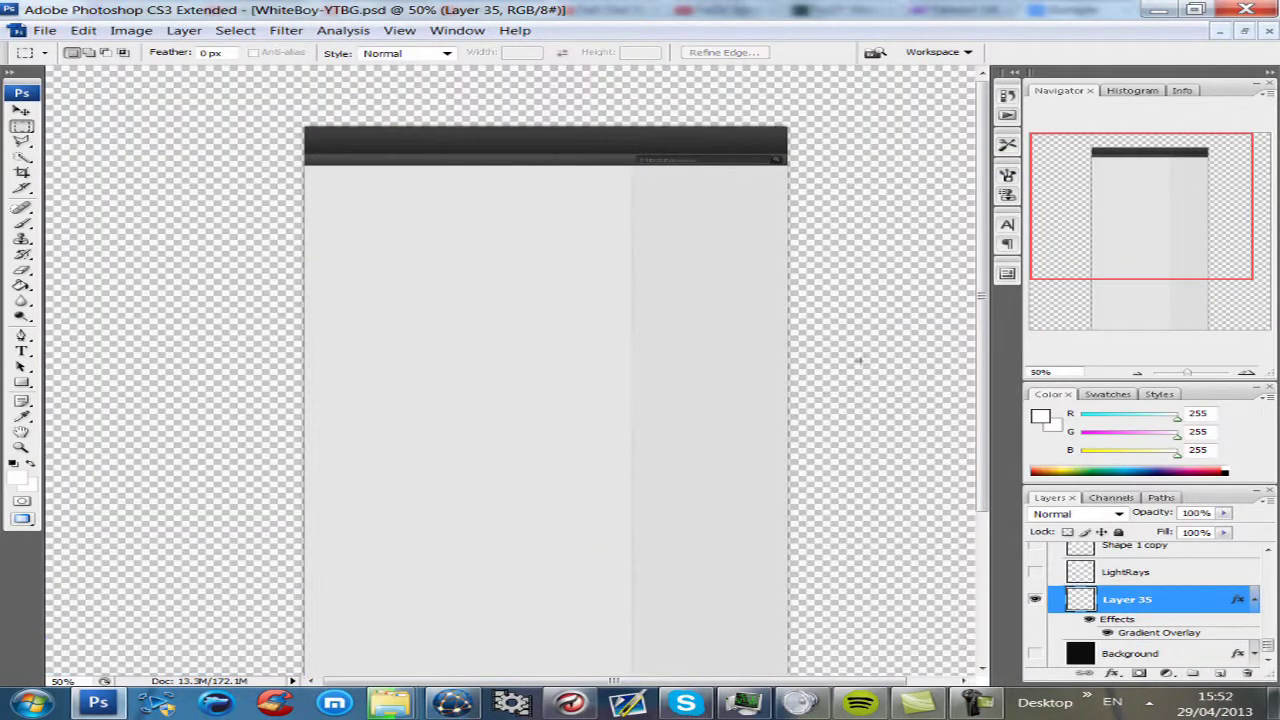
# Show the Background layer and duplicate it
pyautogui.click(1035, 653)
pyautogui.rightClick(1150, 653)
pyautogui.click(1100, 343)
pyautogui.press('Return')
# Change the Background copy layer's gradient overlay to a dark charcoal-to-black gradient
pyautogui.rightClick(1150, 653)
pyautogui.click(1123, 326)
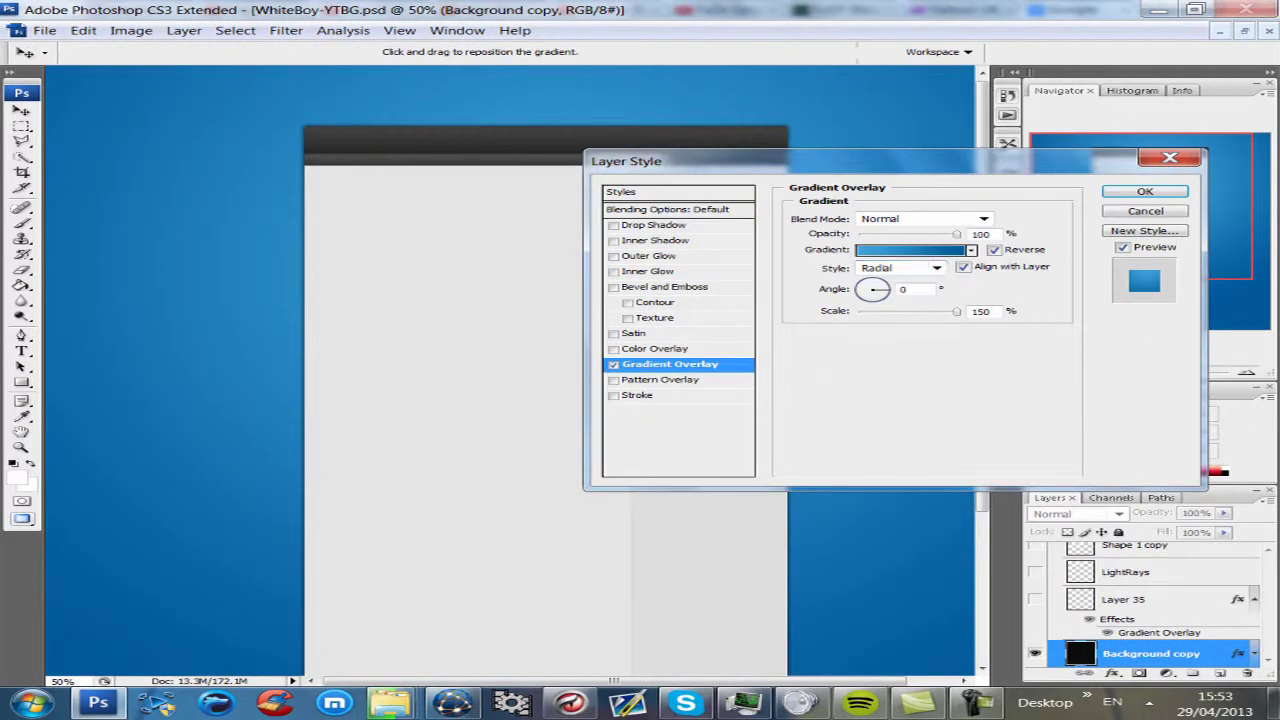
pyautogui.click(971, 249)
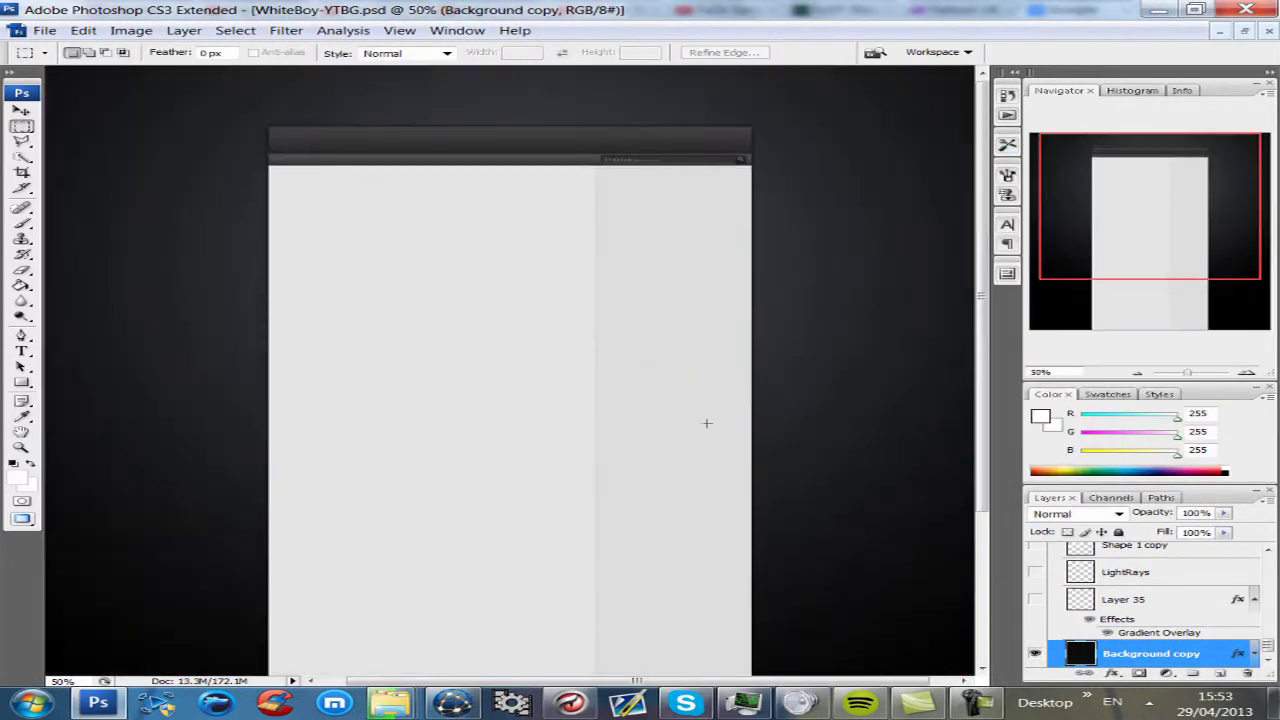
pyautogui.hotkey('ctrl', '+')
# Copy the channel name from the YouTube page and add "Sprattyyy" above the header in Good Times at 56 pt
pyautogui.click(453, 703)
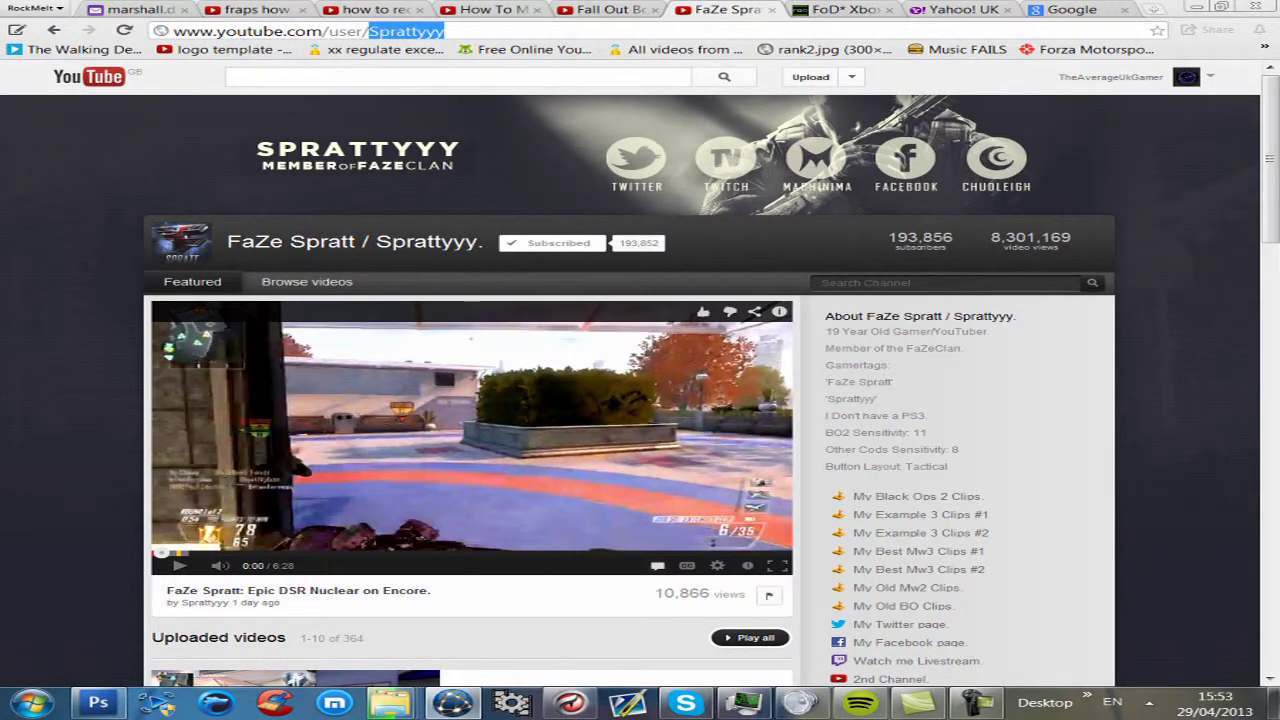
pyautogui.click(98, 703)
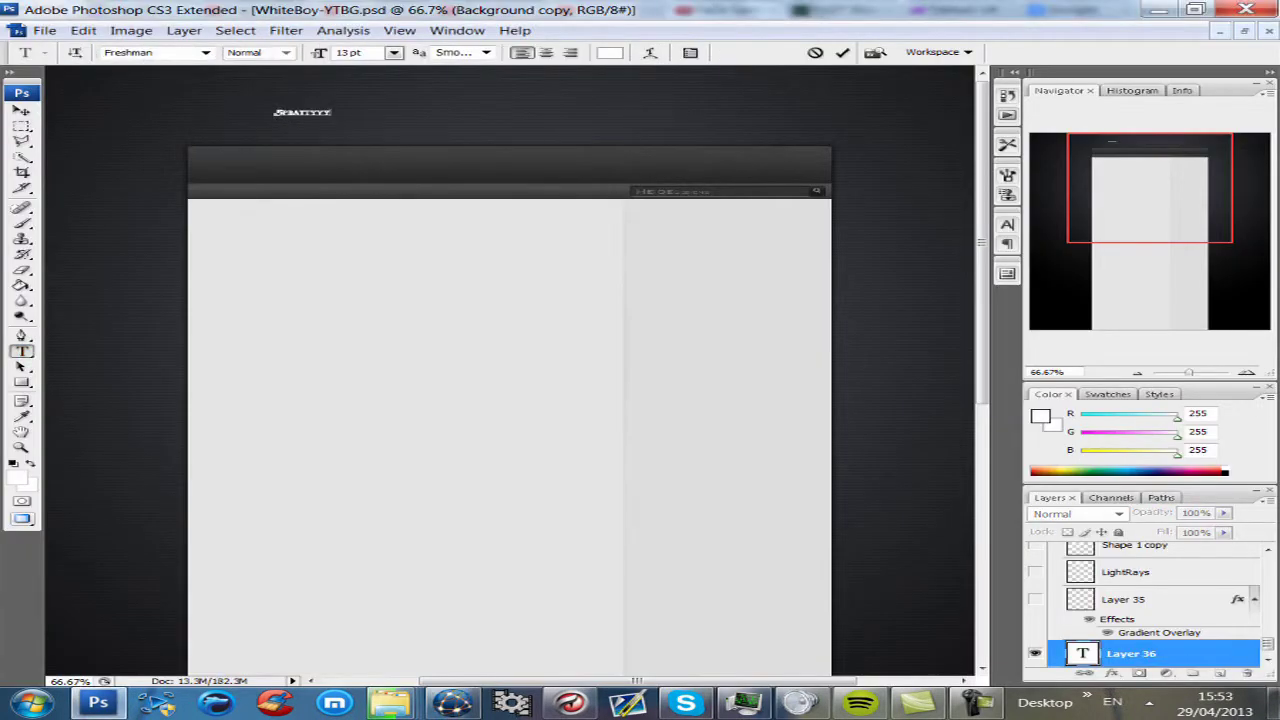
pyautogui.press('Down')
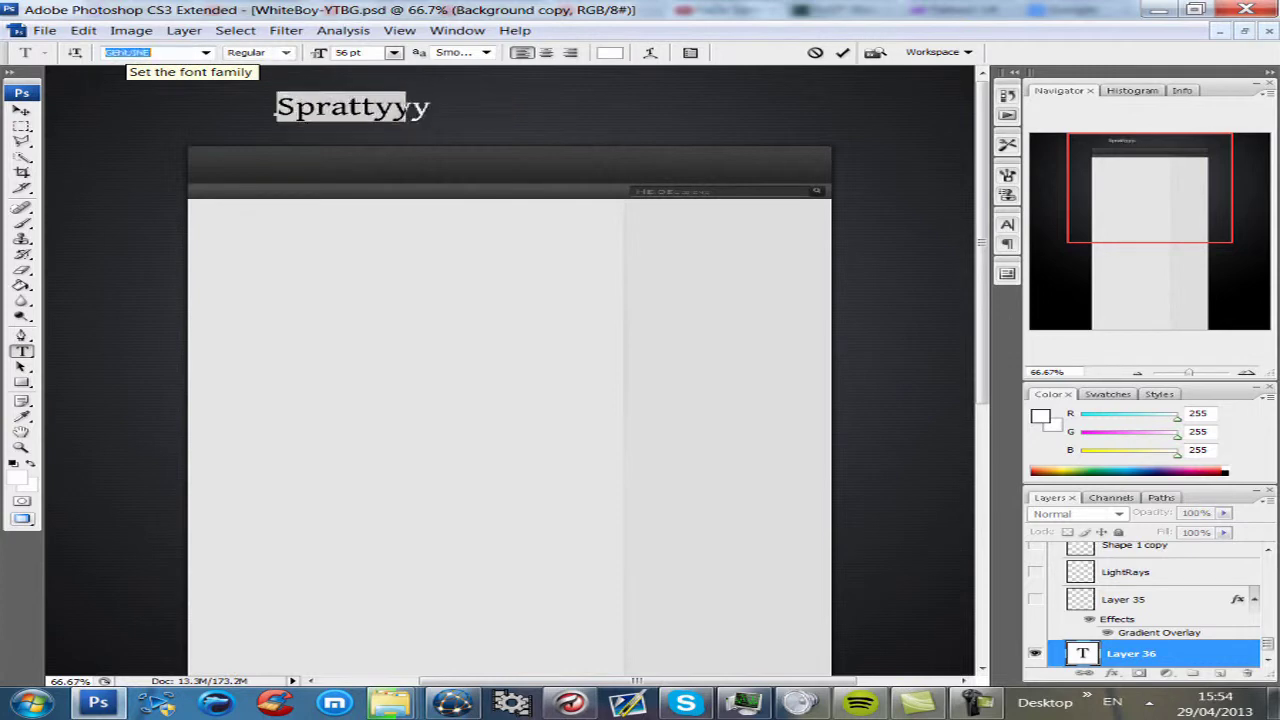
pyautogui.press('Down')
pyautogui.press('Down')
pyautogui.press('Down')
pyautogui.press('Down')
pyautogui.hotkey('ctrl', 'Return')
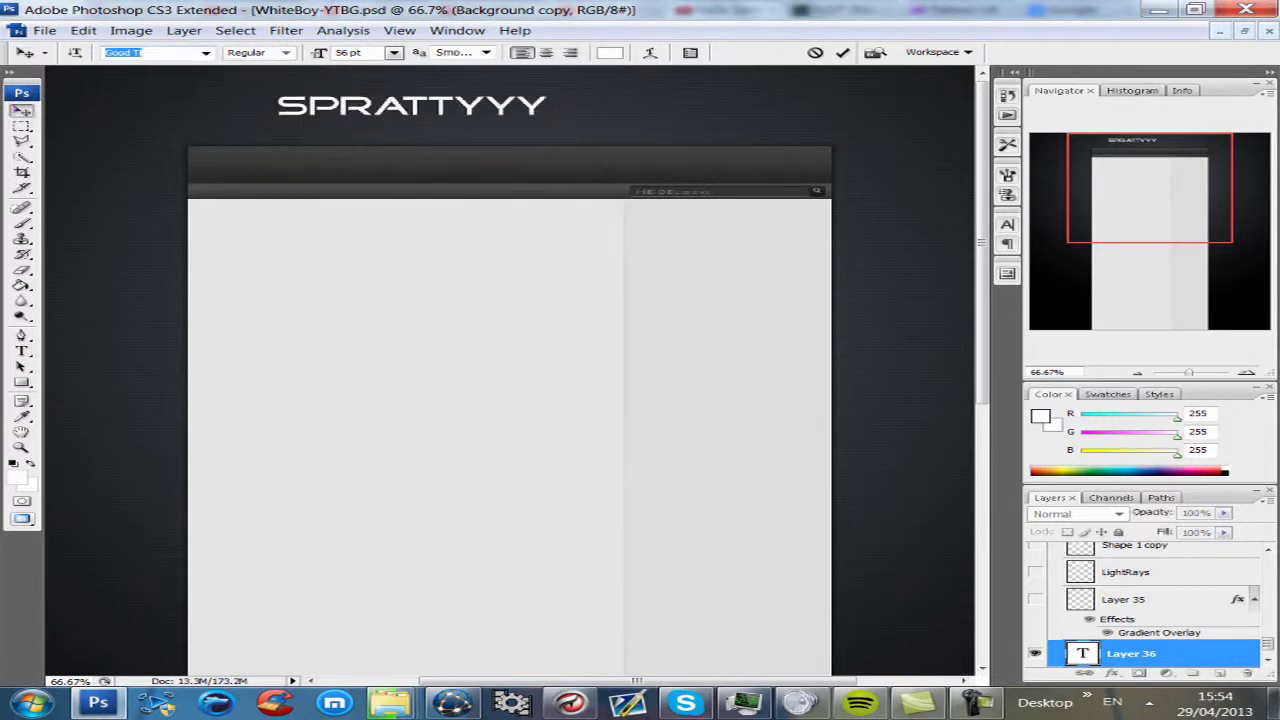
# Add a linear gradient overlay to the Sprattyyy title using a near-white gradient preset
pyautogui.click(1111, 672)
pyautogui.click(1060, 603)
pyautogui.click(936, 268)
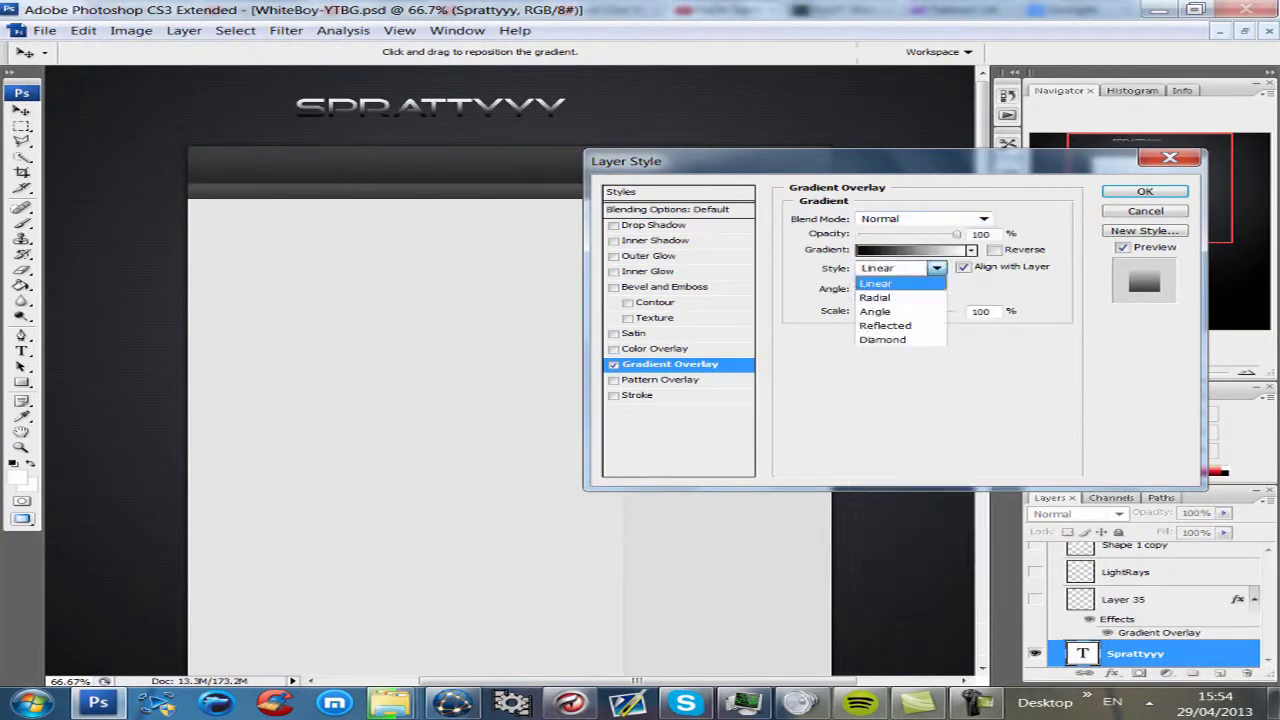
pyautogui.click(876, 283)
pyautogui.click(640, 395)
pyautogui.click(662, 364)
pyautogui.click(971, 250)
pyautogui.scroll(-3, 900, 310)
pyautogui.click(860, 285)
pyautogui.press('Up')
pyautogui.press('Up')
pyautogui.press('Up')
pyautogui.press('Up')
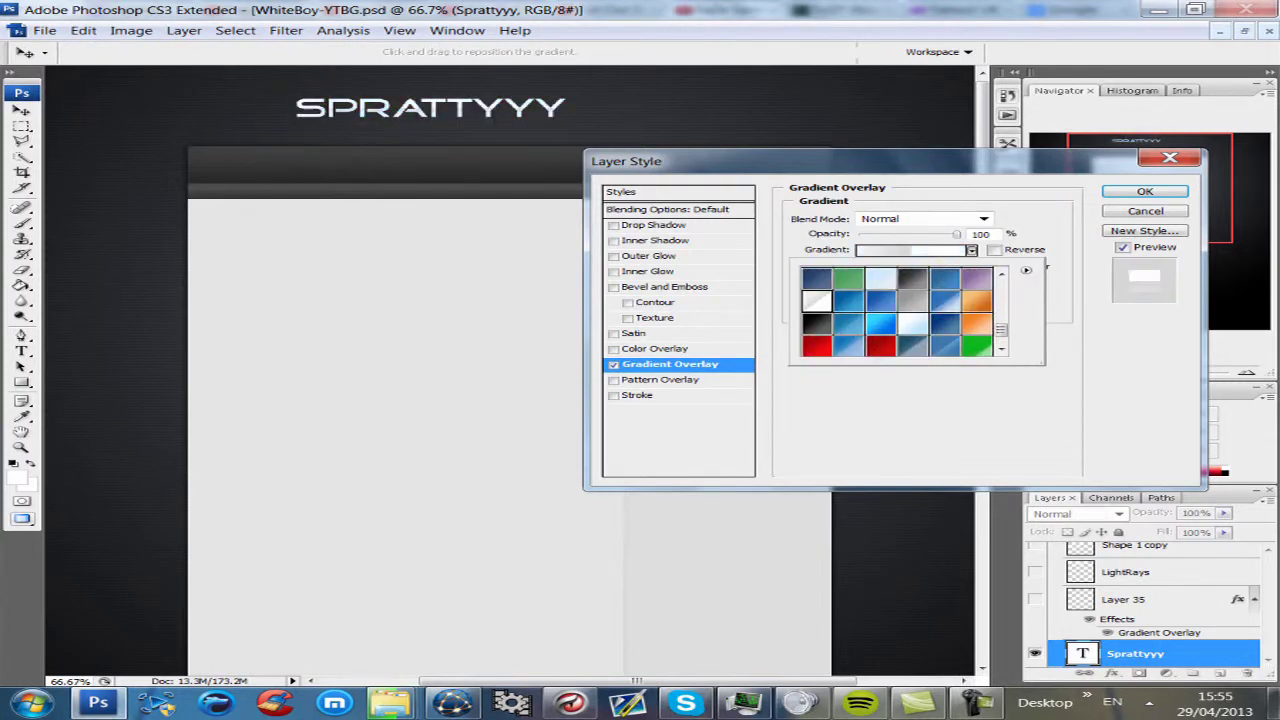
# Add a black stroke to the Sprattyyy title and centre it above the header bar
pyautogui.click(640, 395)
pyautogui.click(846, 397)
pyautogui.click(383, 185)
pyautogui.press('Return')
pyautogui.click(650, 283)
pyautogui.click(1145, 211)
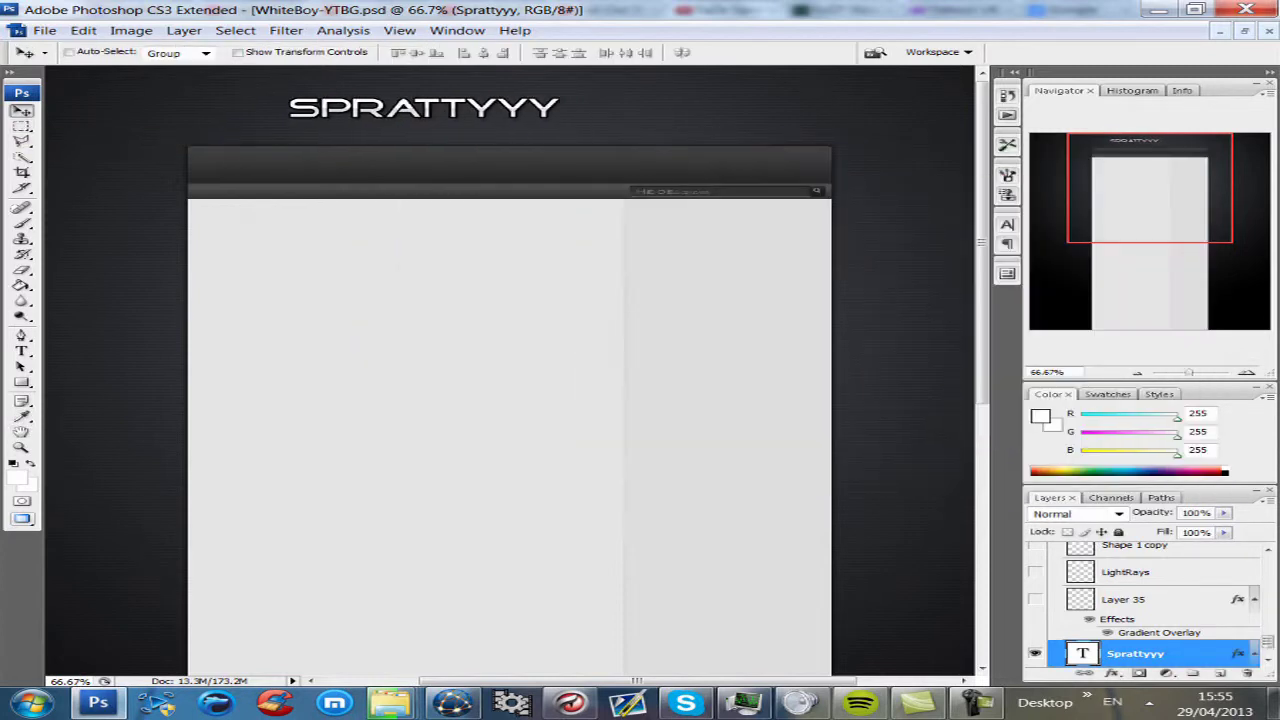
pyautogui.hotkey('shift', 'Left')
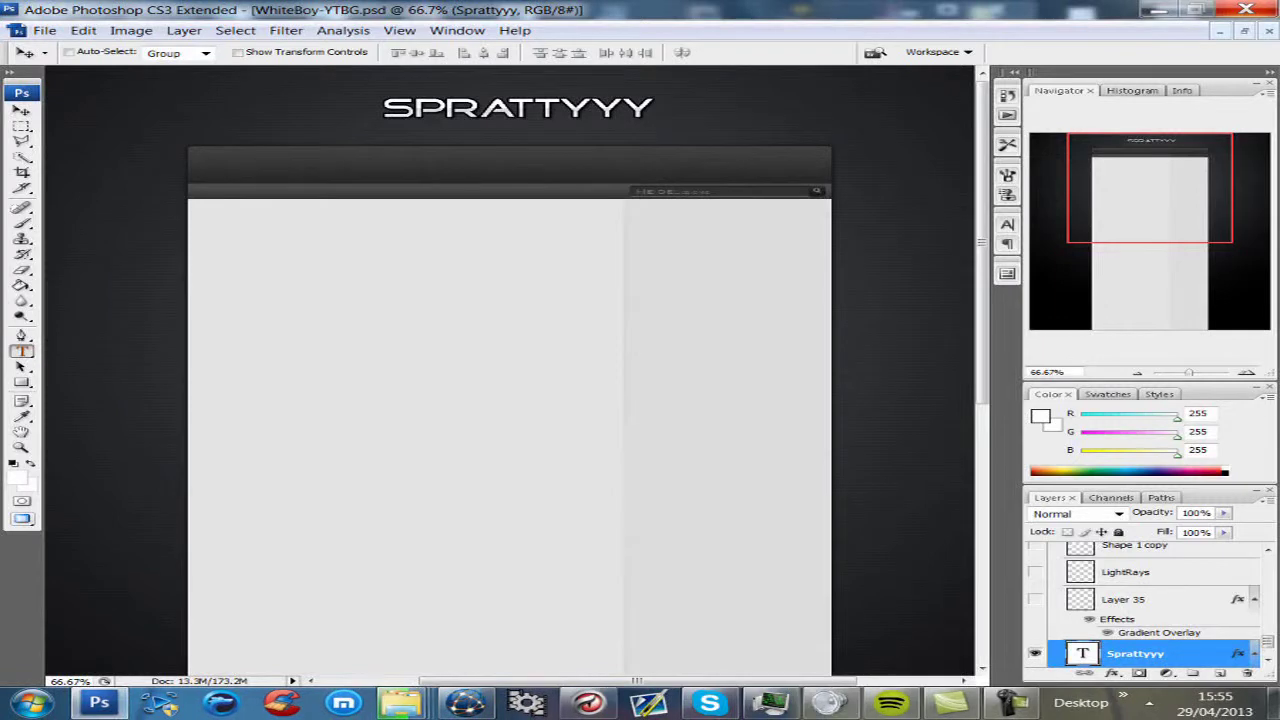
# Add the text "Faze clan member" near the title and try different fonts for it
pyautogui.press('t')
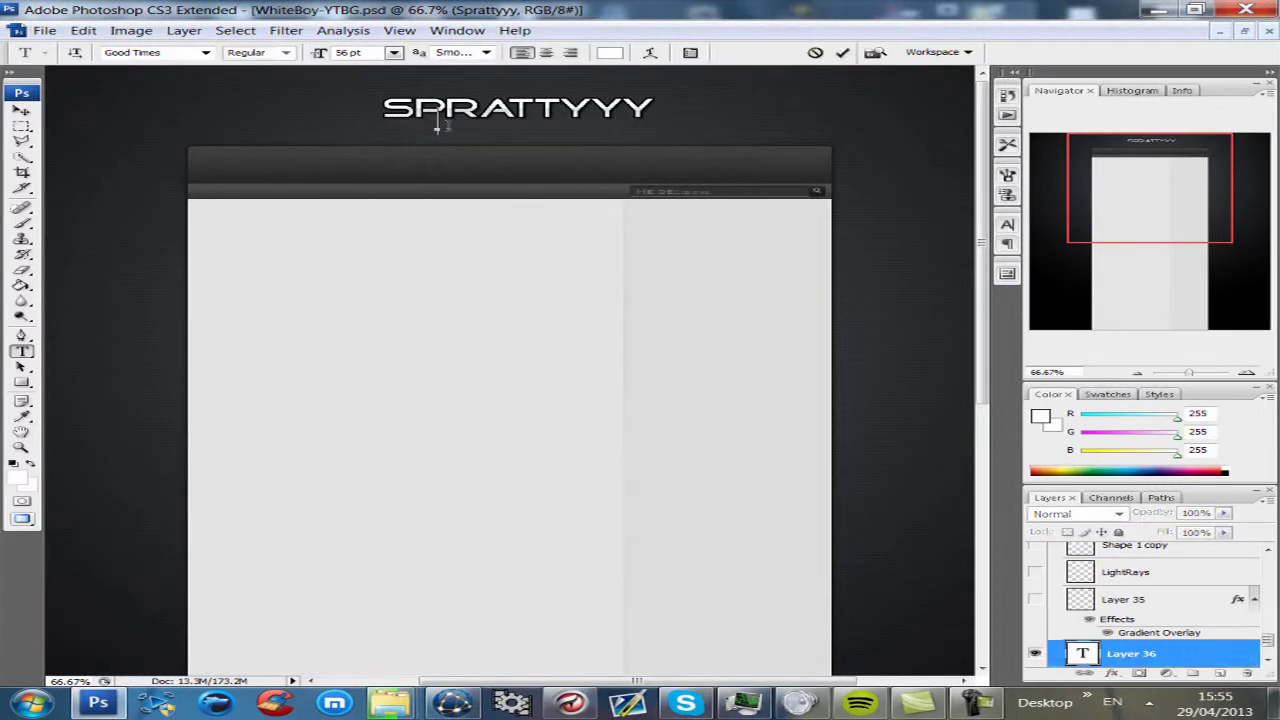
pyautogui.click(160, 52)
pyautogui.click(140, 78)
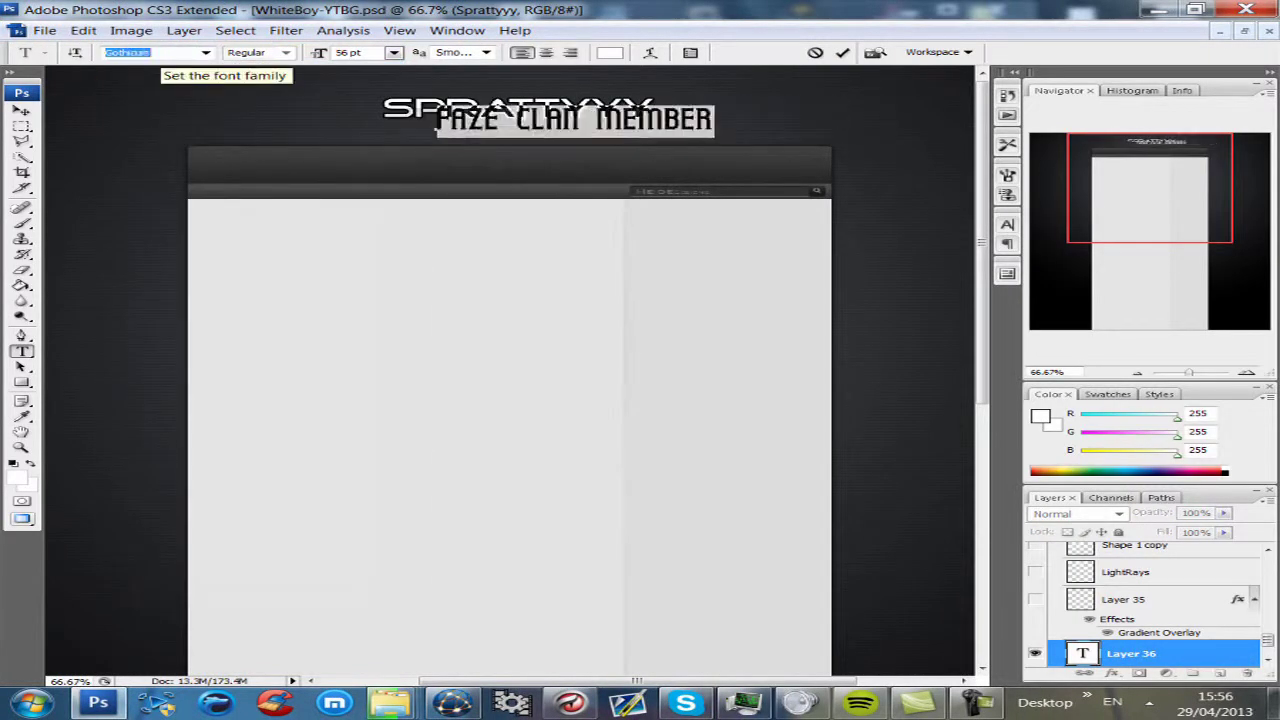
pyautogui.press('Down')
pyautogui.press('Down')
pyautogui.press('Down')
pyautogui.press('Down')
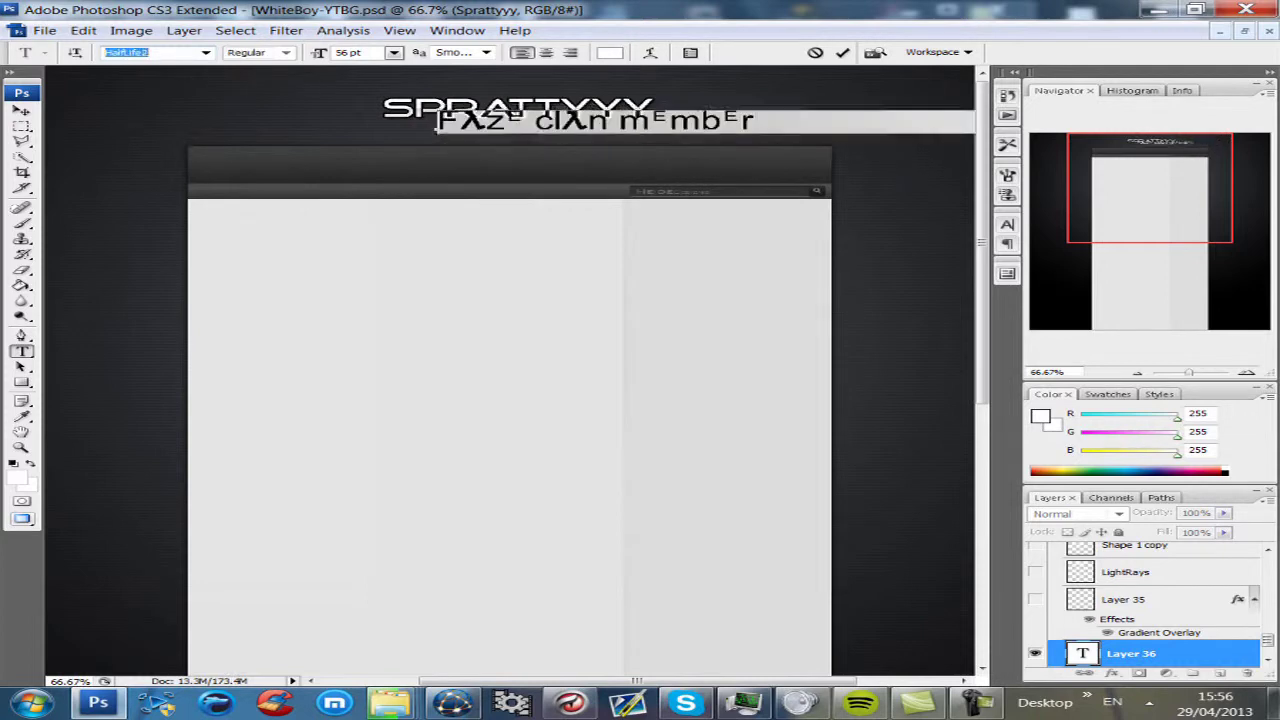
pyautogui.press('Down')
pyautogui.press('Down')
pyautogui.press('Down')
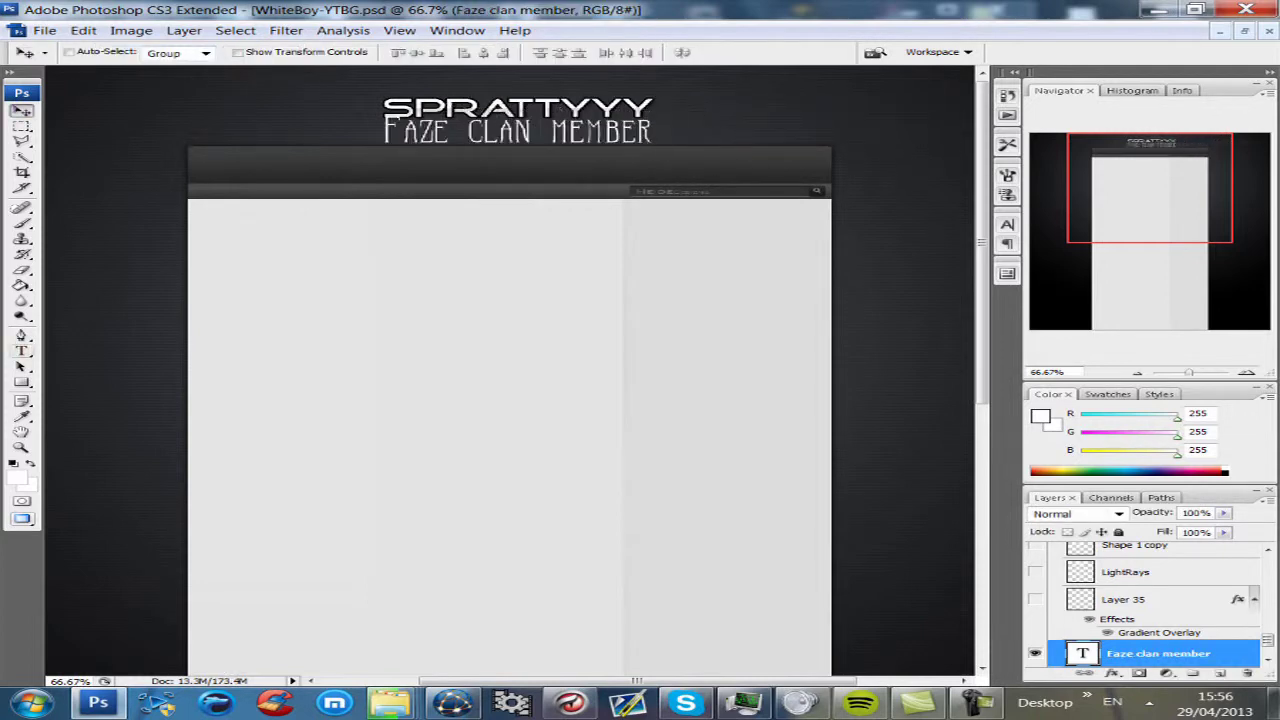
# Set the "Faze clan member" text size to 36 pt and place it beneath the Sprattyyy title
pyautogui.click(350, 52)
pyautogui.write('36')
pyautogui.press('Return')
pyautogui.press('v')
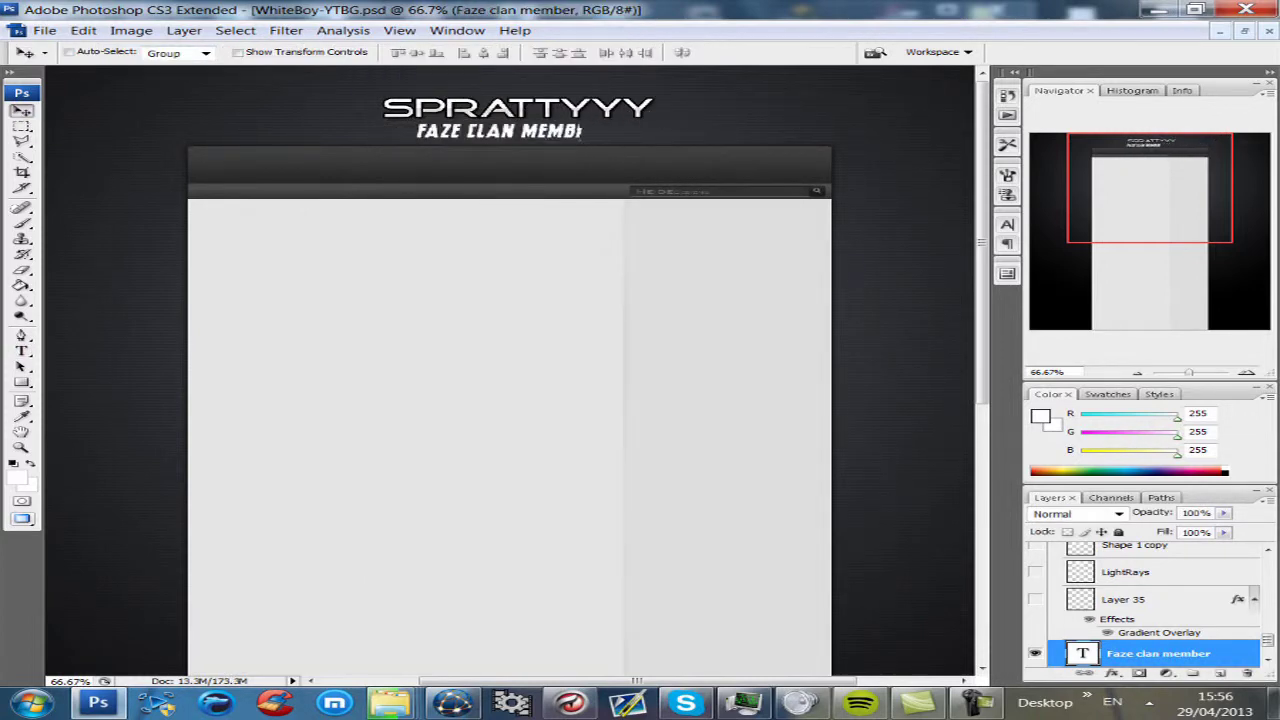
# Apply a red gradient overlay to the "Faze clan member" text
pyautogui.doubleClick(1230, 653)
pyautogui.click(670, 364)
pyautogui.click(971, 249)
pyautogui.scroll(-3, 900, 320)
pyautogui.click(880, 300)
pyautogui.press('Return')
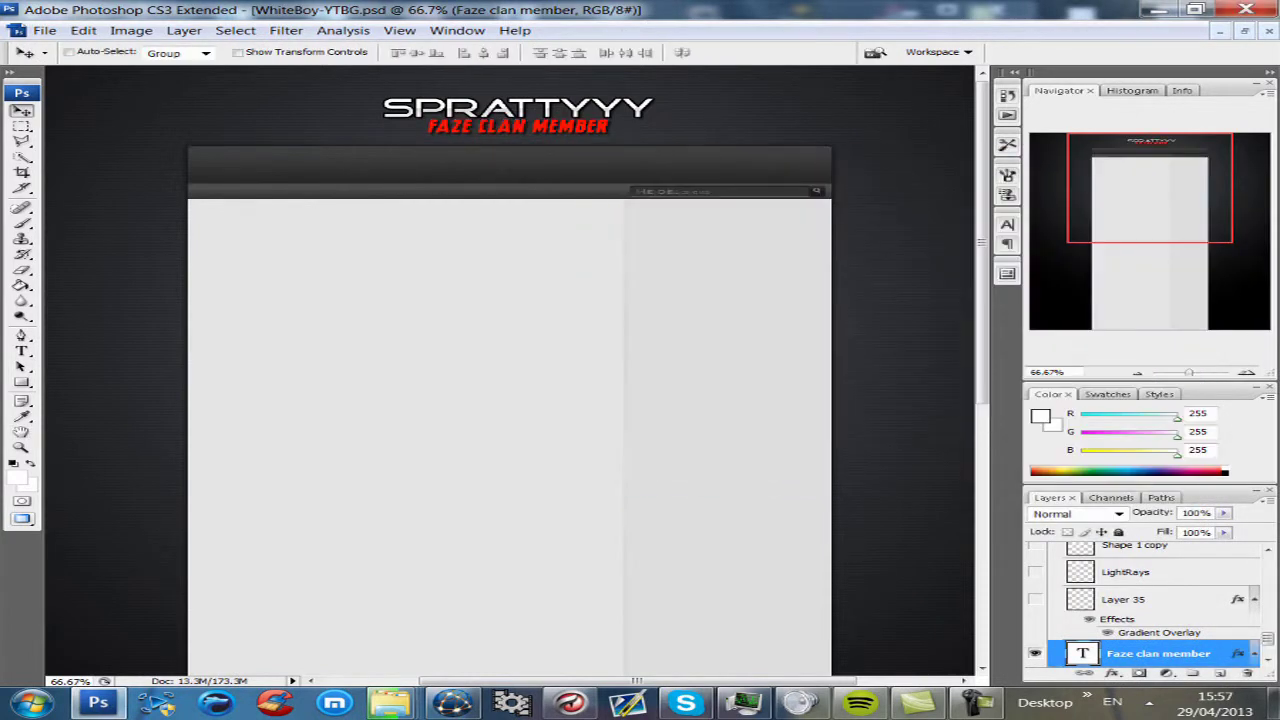
# Switch to the browser to check the banner of the reference YouTube channel
pyautogui.hotkey('alt', 'Tab')
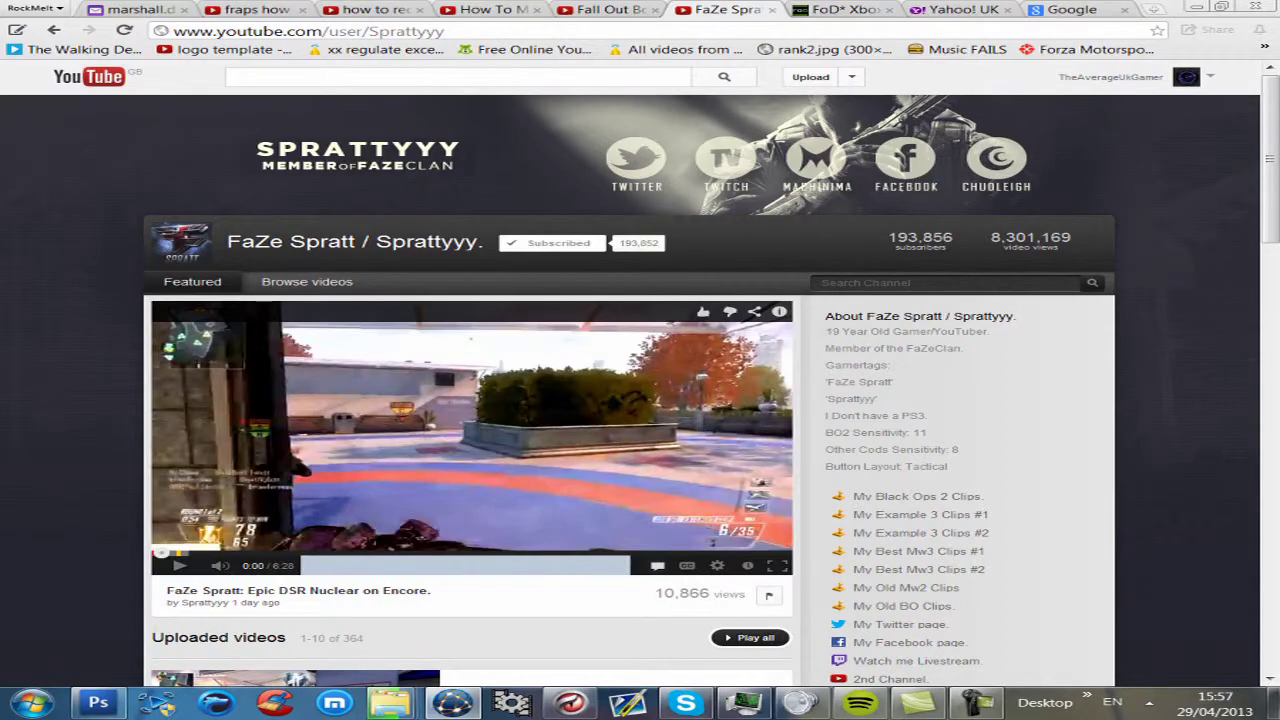
pyautogui.hotkey('ctrl', 'shift', 'Tab')
pyautogui.hotkey('alt', 'Tab')
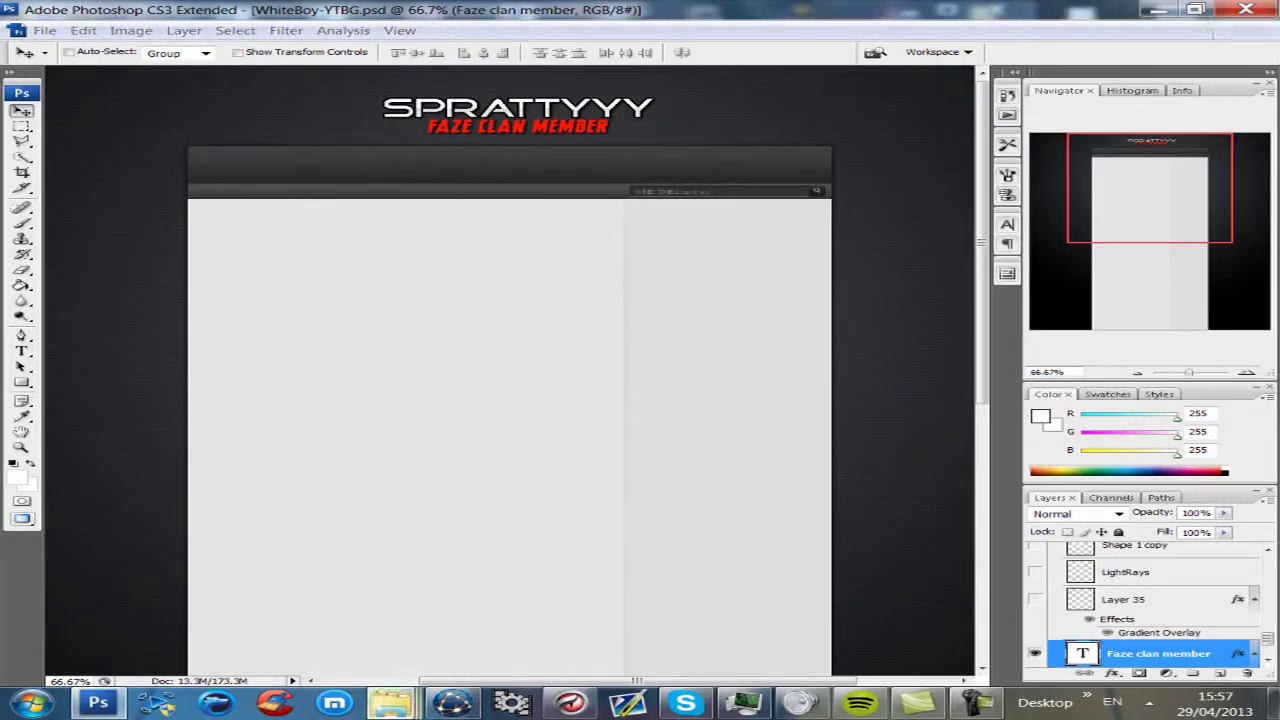
# Switch to the file explorer and open the pictures folder on the DATA (D:) drive
pyautogui.moveTo(390, 703)
pyautogui.click(257, 597)
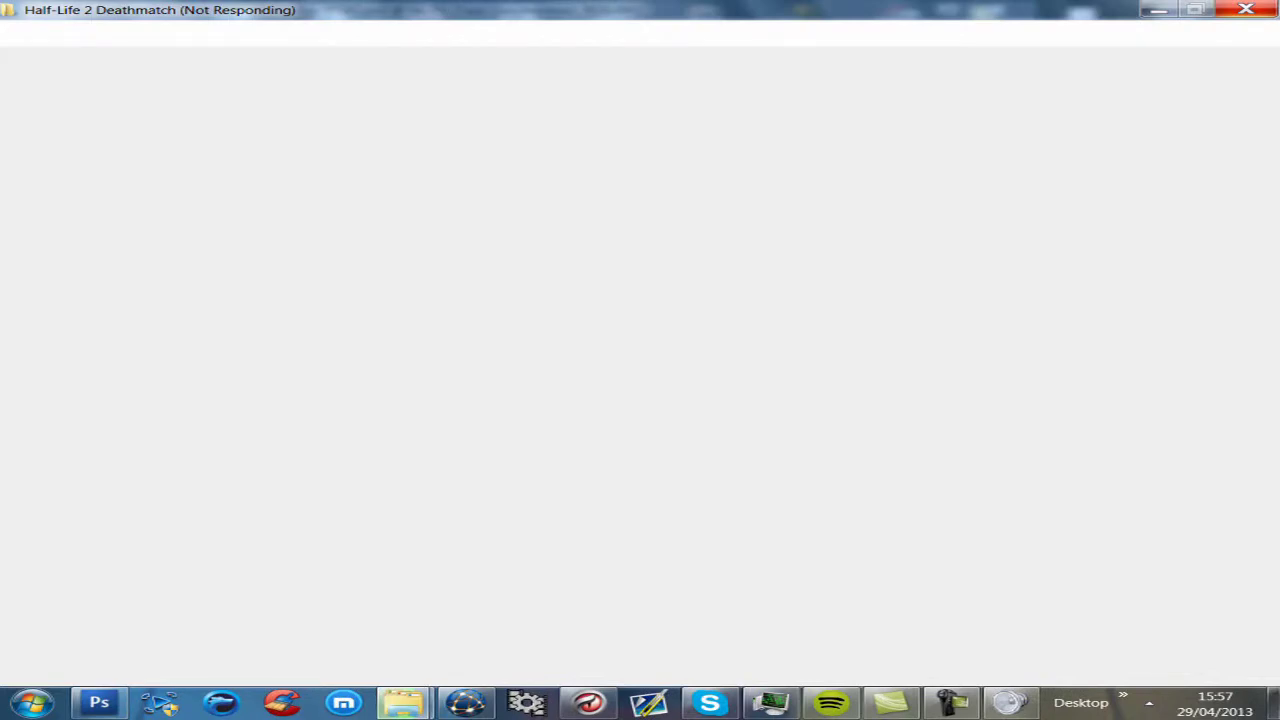
pyautogui.rightClick(403, 703)
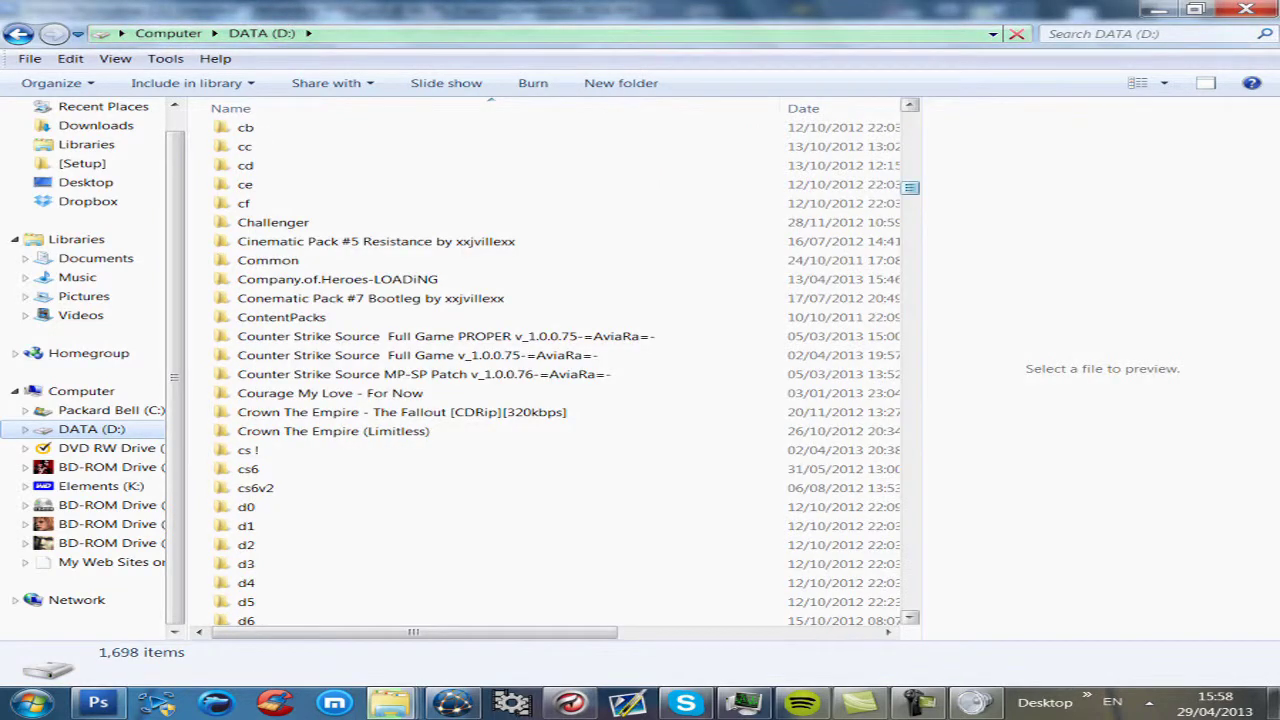
pyautogui.scroll(-20, 660, 200)
pyautogui.click(263, 529)
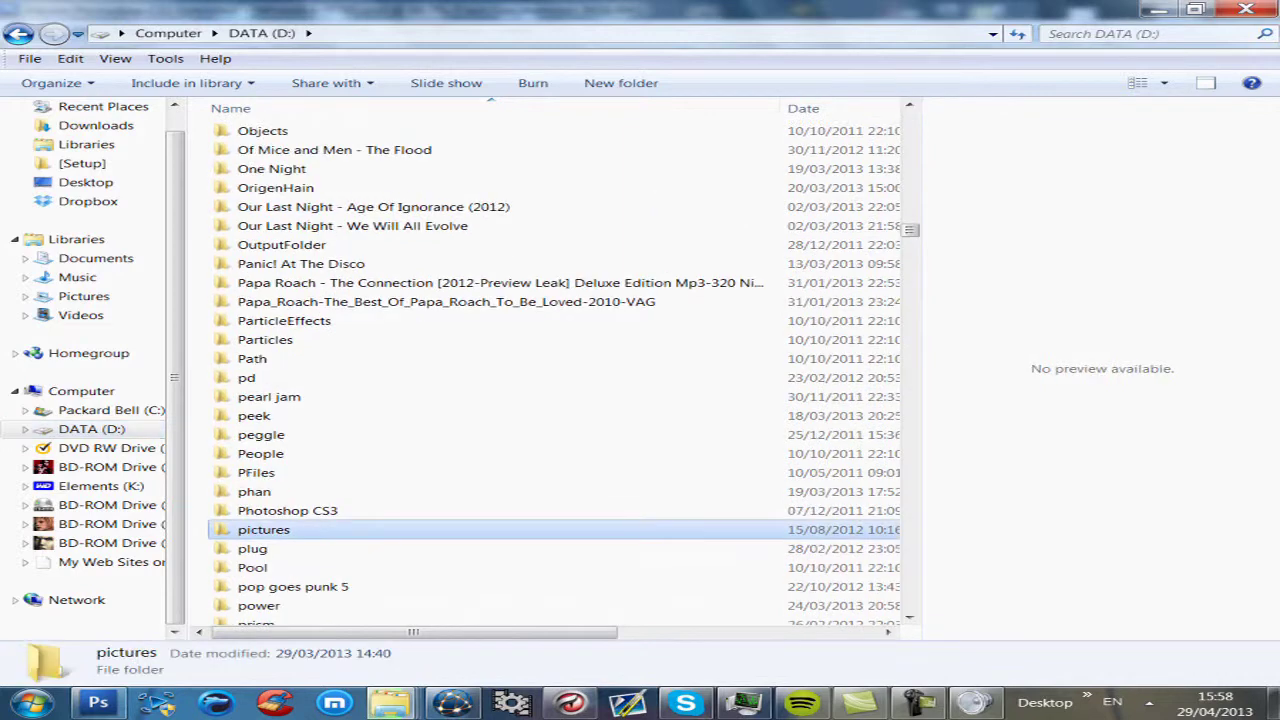
pyautogui.doubleClick(263, 529)
# Look through the graphics pack subfolders of pictures, including 5k GFX Pack Rated, for logo files
pyautogui.doubleClick(414, 150)
pyautogui.click(259, 173)
pyautogui.doubleClick(259, 173)
pyautogui.hotkey('alt', 'Left')
pyautogui.hotkey('alt', 'Left')
pyautogui.doubleClick(549, 160)
pyautogui.hotkey('alt', 'Left')
# Search the pictures folder for "logo" and look through the PSD's folder of LOGO PACK
pyautogui.click(1150, 33)
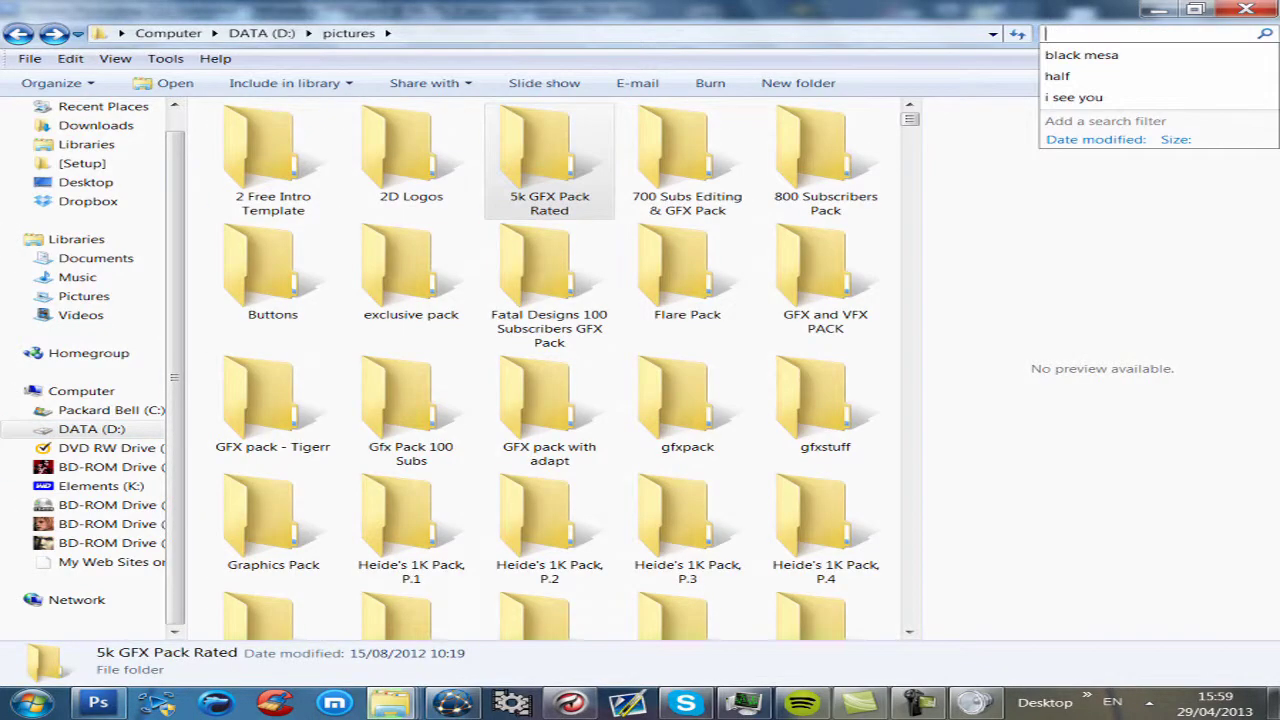
pyautogui.press('Return')
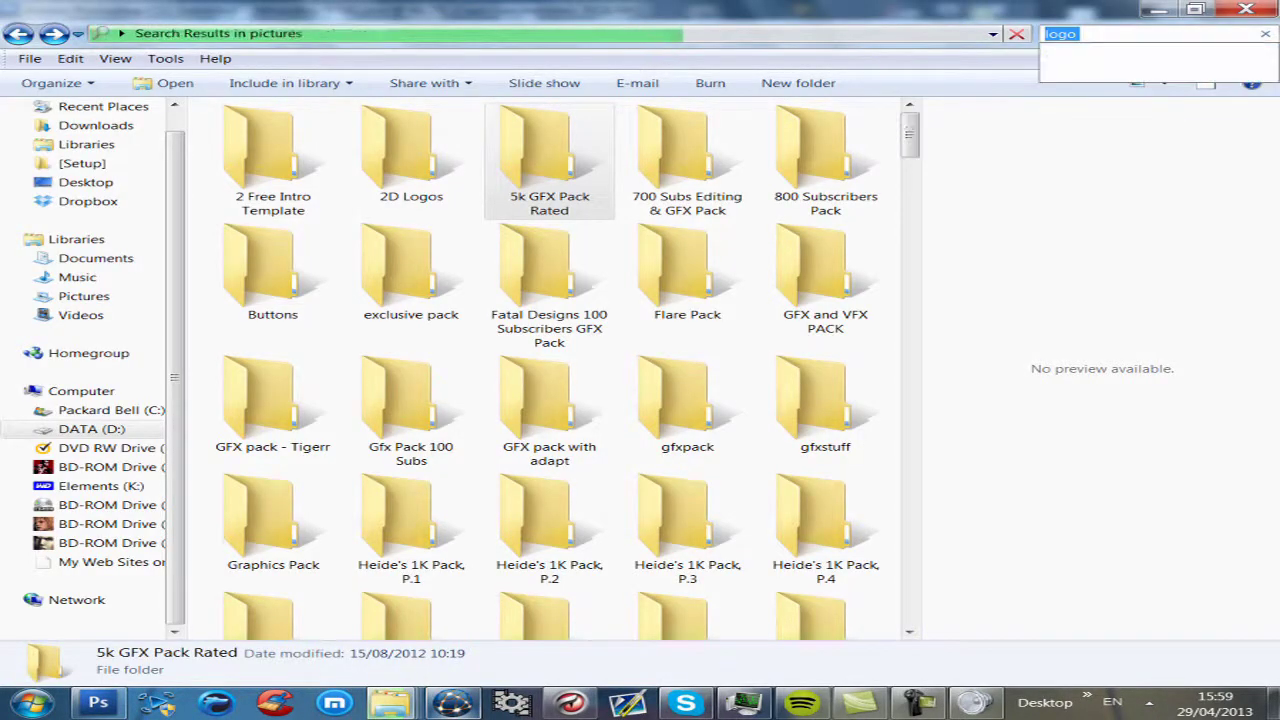
pyautogui.doubleClick(400, 160)
pyautogui.doubleClick(549, 152)
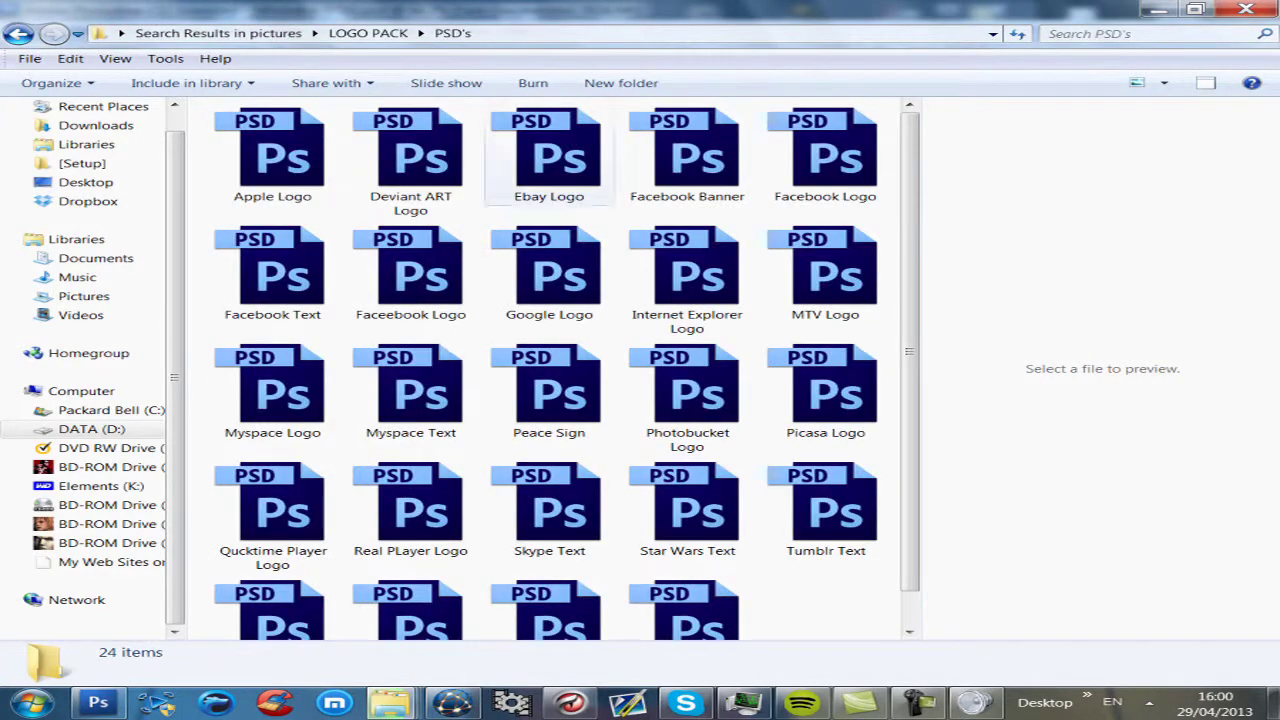
pyautogui.scroll(-3, 560, 370)
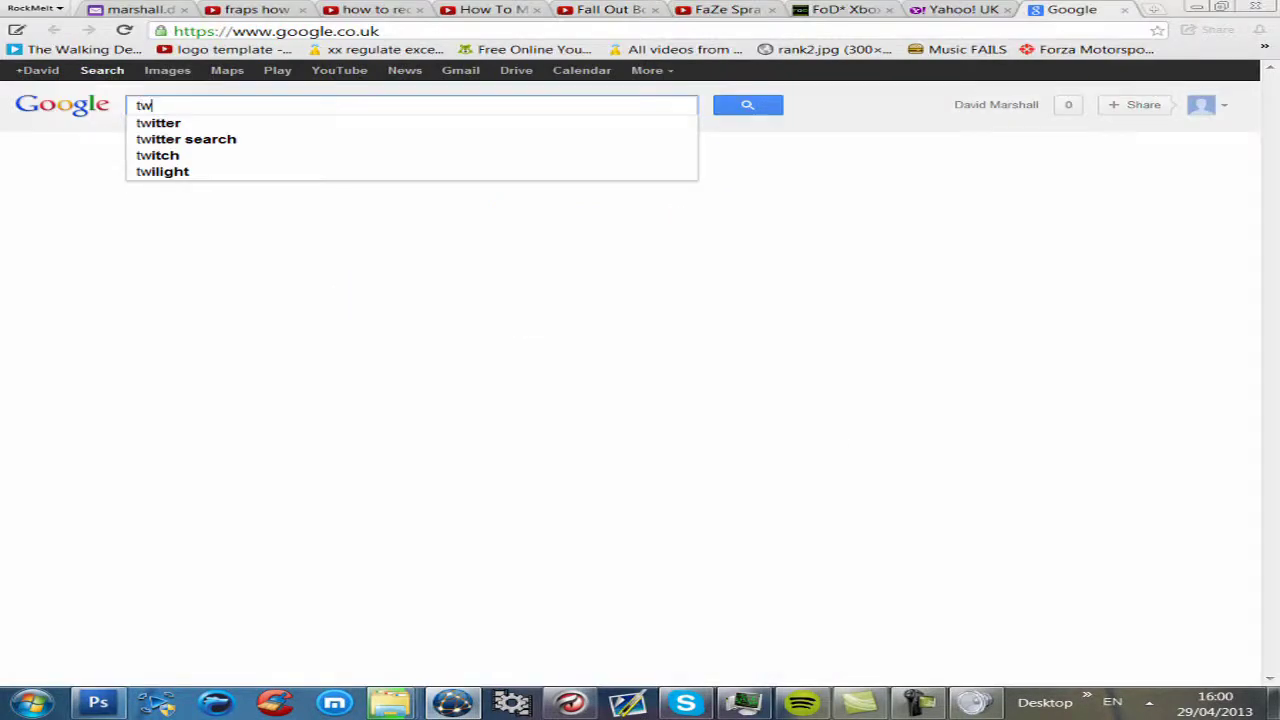
# Search Google Images for "twitch tv logo" in the browser and pick the purple Twitch logo with the speech-bubble icon
pyautogui.write('tch tv logo')
pyautogui.press('Return')
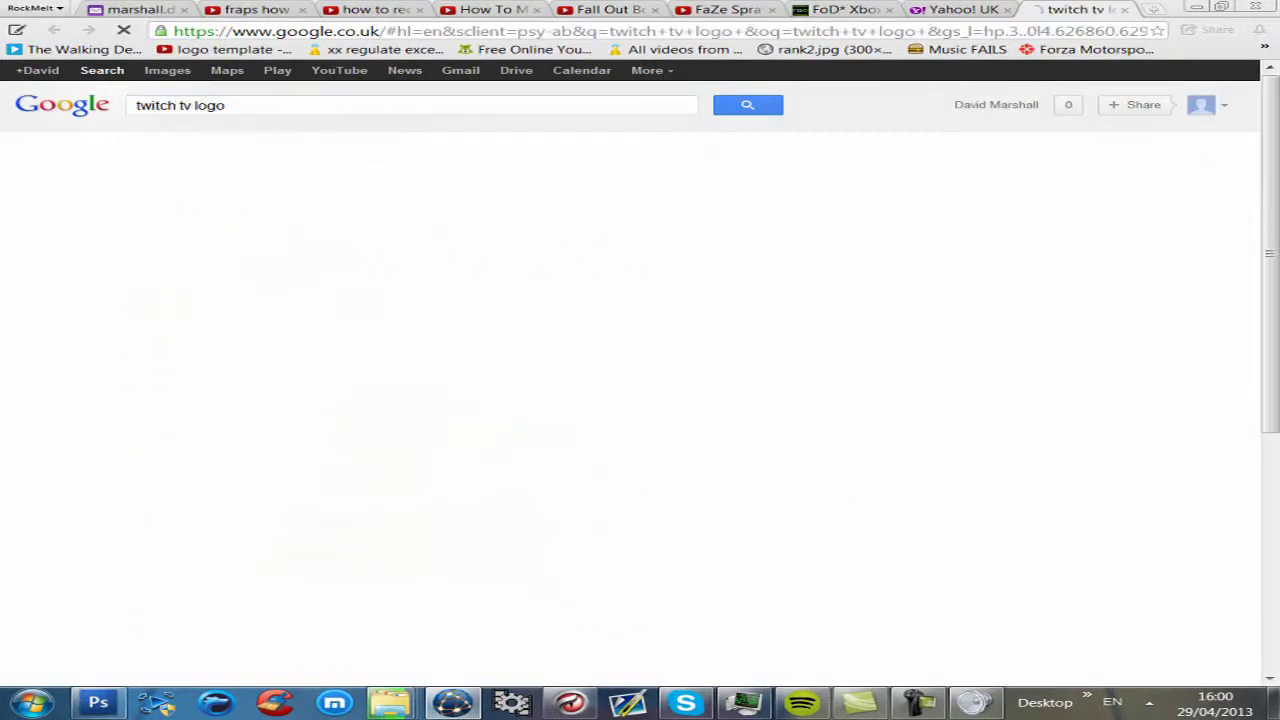
pyautogui.click(217, 145)
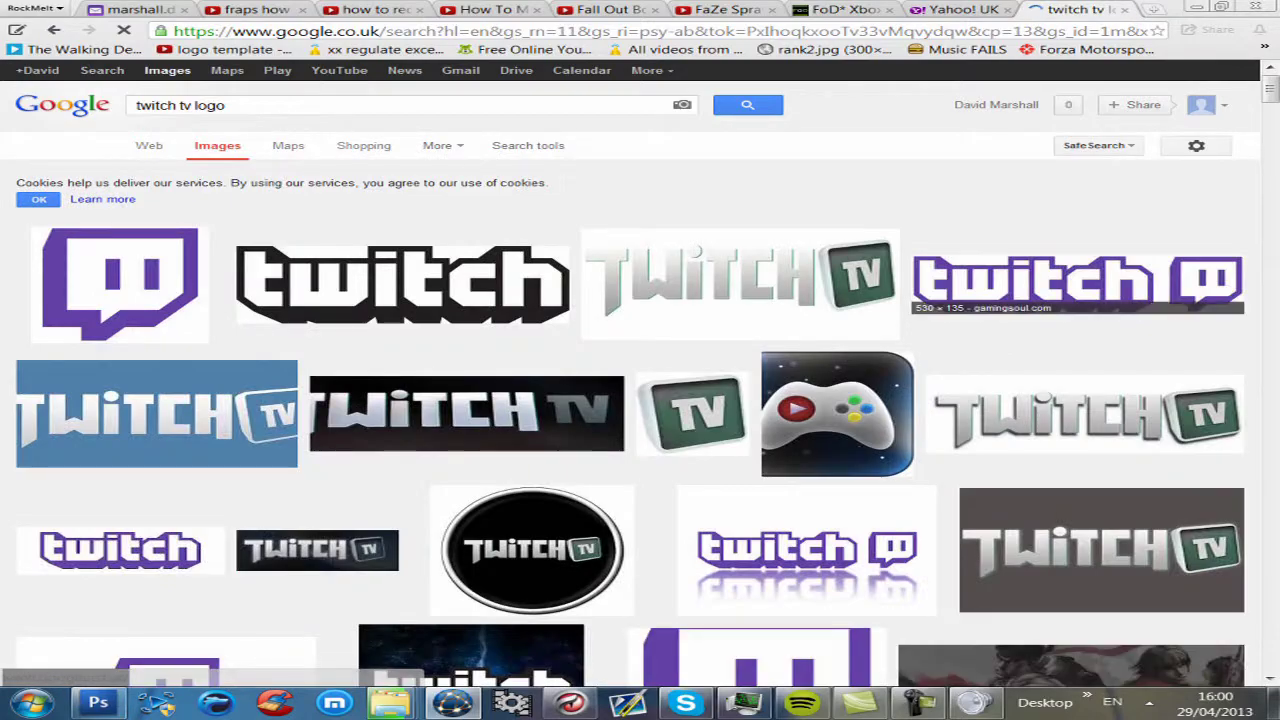
pyautogui.click(1075, 280)
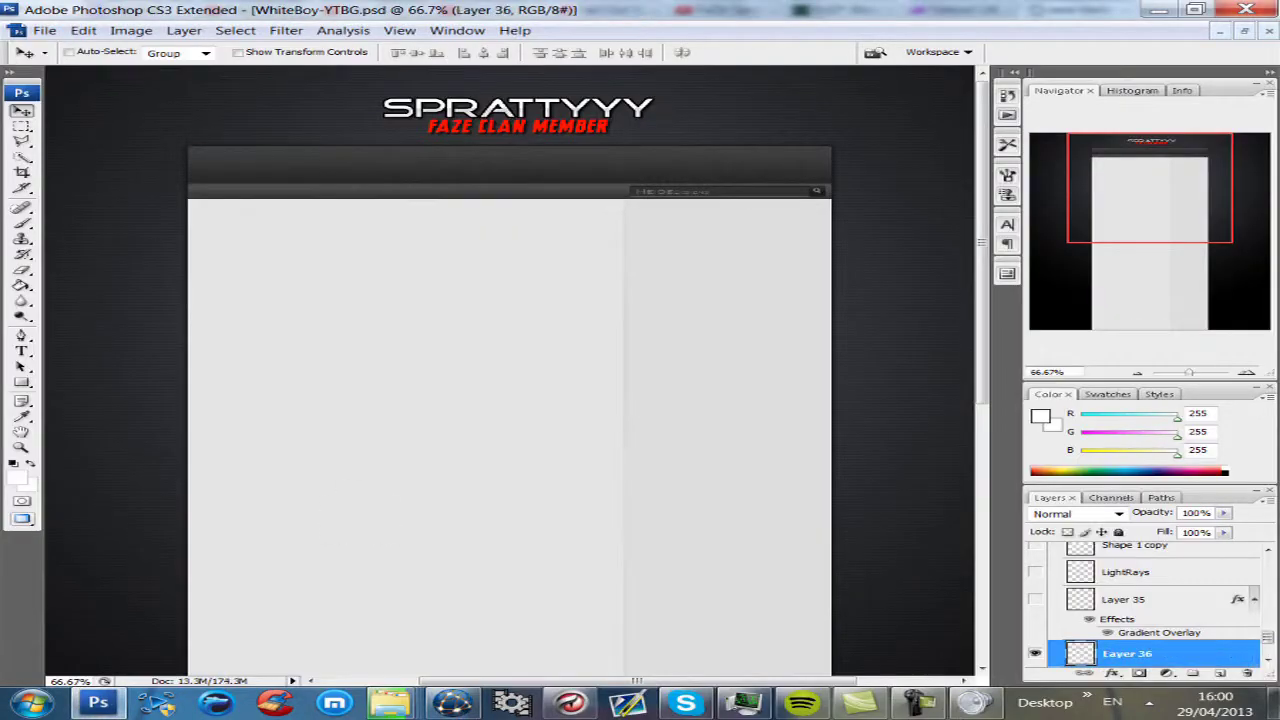
# Place the pasted Twitch logo layer just below Layer 17 and remove the white background around the logo
pyautogui.hotkey('ctrl', '[')
pyautogui.hotkey('ctrl', '[')
pyautogui.hotkey('ctrl', '[')
pyautogui.hotkey('ctrl', '[')
pyautogui.hotkey('ctrl', '[')
pyautogui.hotkey('ctrl', '[')
pyautogui.hotkey('ctrl', '[')
pyautogui.hotkey('ctrl', '[')
pyautogui.hotkey('ctrl', '[')
pyautogui.hotkey('ctrl', '[')
pyautogui.hotkey('ctrl', '[')
pyautogui.hotkey('ctrl', '[')
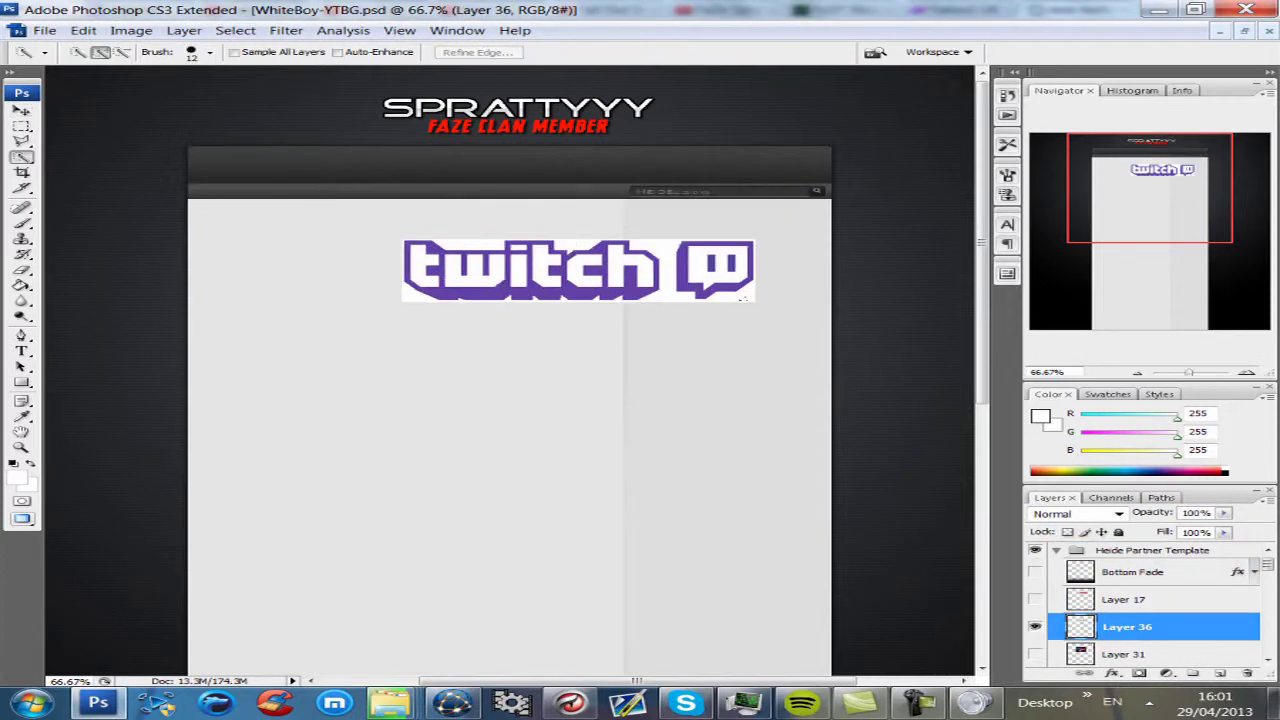
pyautogui.click(240, 307)
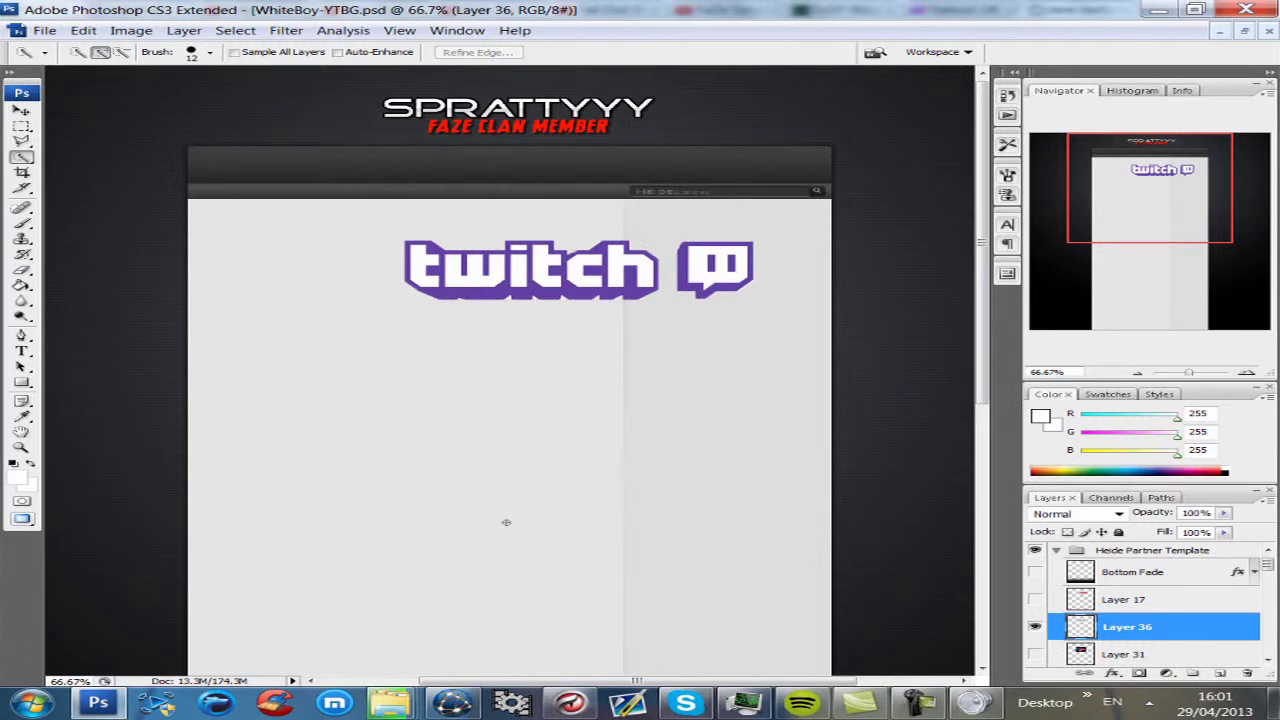
# Delete the unused hidden layers directly below the Twitch logo layer, including Layer 31 and Layer 21
pyautogui.hotkey('alt', '[')
pyautogui.click(1247, 673)
pyautogui.press('Return')
pyautogui.click(1247, 673)
pyautogui.press('Return')
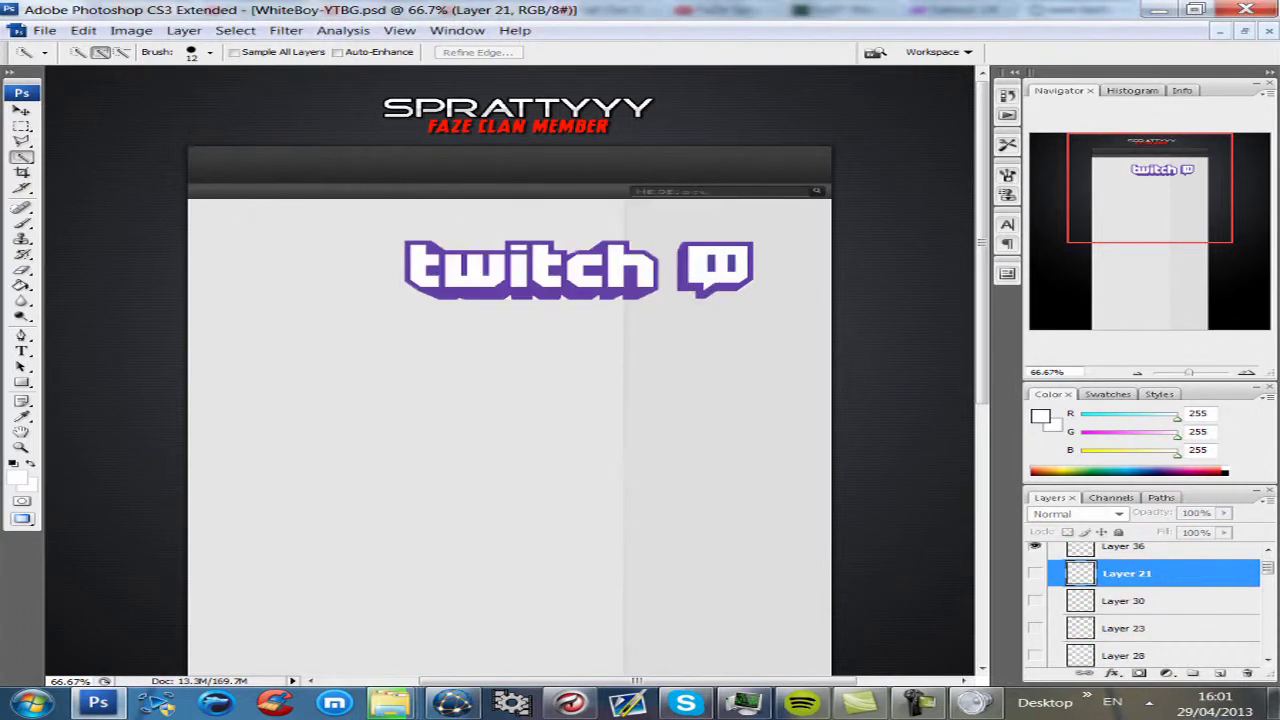
pyautogui.click(1247, 673)
pyautogui.press('Return')
pyautogui.click(1247, 673)
pyautogui.press('Return')
pyautogui.click(1247, 673)
pyautogui.press('Return')
# Switch to the file explorer and browse from the LOGO PACK folders to Optical Flares in the 800 Subscribers Pack
pyautogui.hotkey('alt', 'Tab')
pyautogui.hotkey('alt', 'Tab')
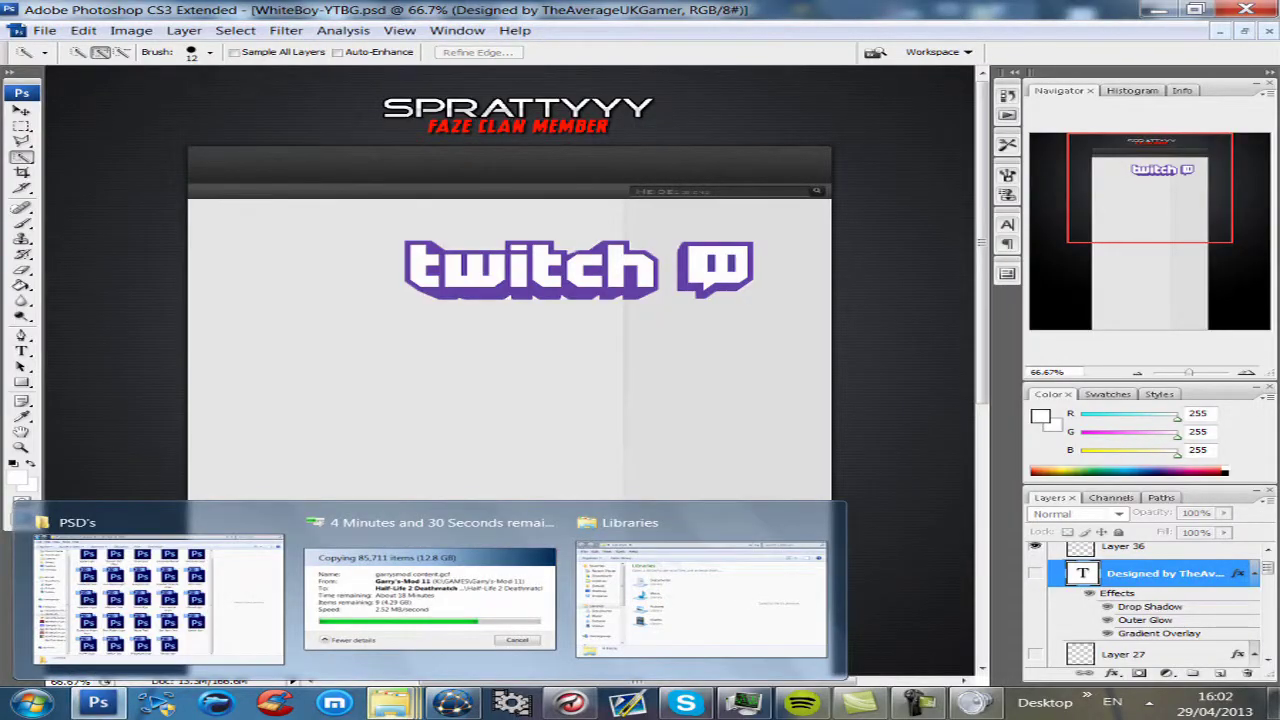
pyautogui.click(158, 598)
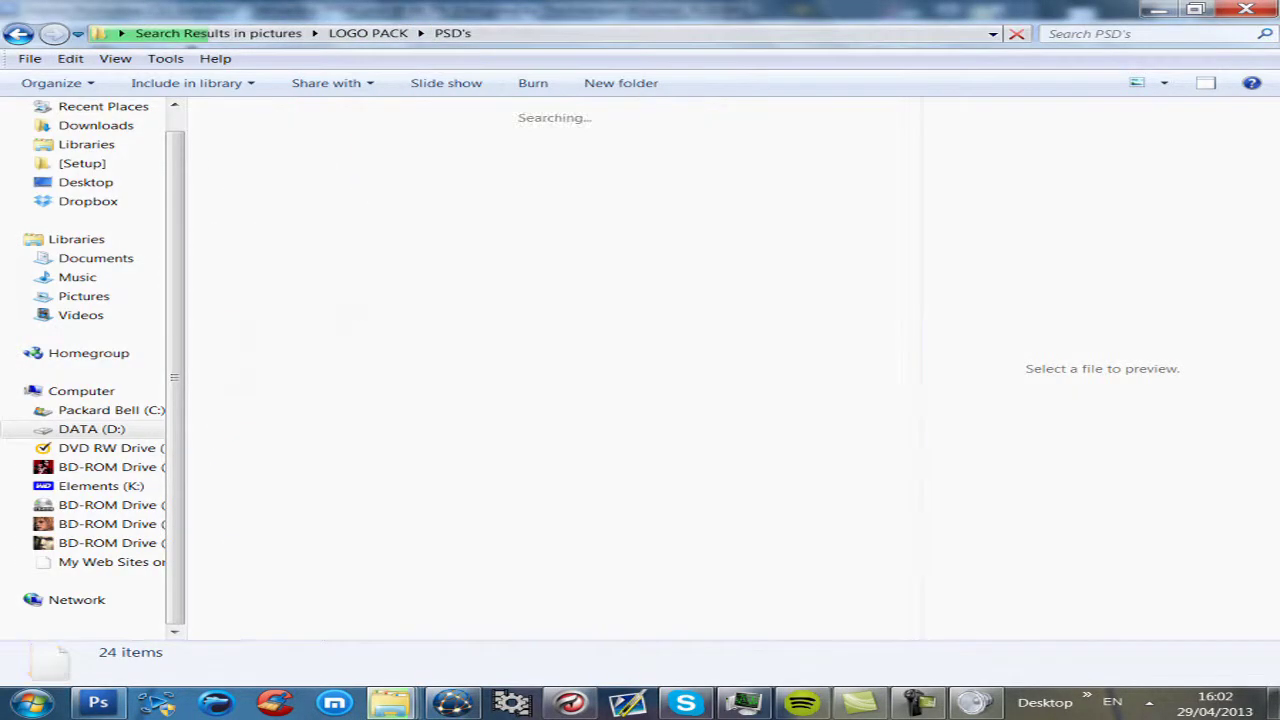
pyautogui.hotkey('alt', 'Left')
pyautogui.hotkey('alt', 'Left')
pyautogui.hotkey('alt', 'Right')
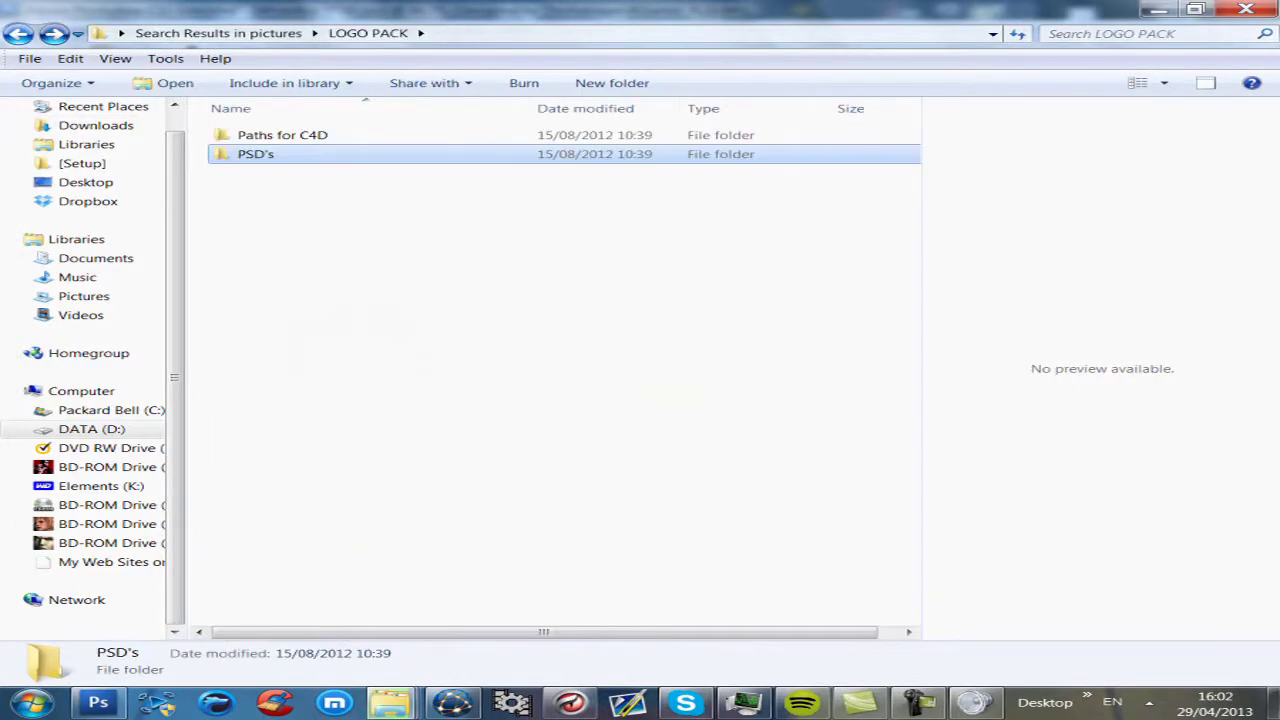
pyautogui.hotkey('alt', 'Left')
pyautogui.hotkey('alt', 'Left')
pyautogui.hotkey('alt', 'Left')
pyautogui.hotkey('alt', 'Right')
pyautogui.hotkey('alt', 'Right')
pyautogui.hotkey('alt', 'Right')
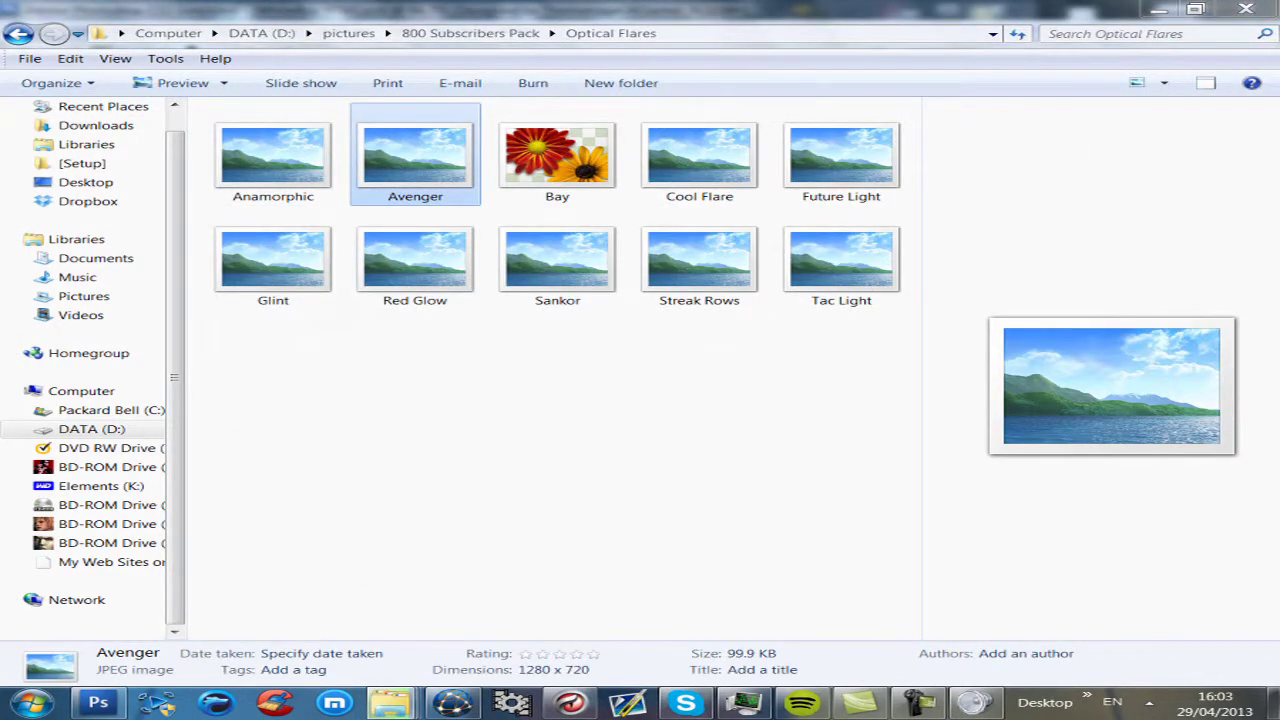
# Preview the flare images in the Optical Flares folder one after another, starting from Avenger
pyautogui.press('Return')
pyautogui.press('Right')
pyautogui.press('Right')
pyautogui.press('Right')
pyautogui.press('Right')
pyautogui.press('Right')
pyautogui.press('Right')
pyautogui.press('Right')
pyautogui.press('Right')
pyautogui.hotkey('alt', 'F4')
# Look through the subfolders of the Buttons folder, including black_vista_style_buttons_set_template, and preview their button images
pyautogui.hotkey('alt', 'Left')
pyautogui.hotkey('alt', 'Left')
pyautogui.press('Down')
pyautogui.press('Up')
pyautogui.press('Return')
pyautogui.press('Return')
pyautogui.hotkey('alt', 'F4')
pyautogui.hotkey('alt', 'Left')
pyautogui.press('Down')
pyautogui.press('Return')
pyautogui.press('Return')
pyautogui.hotkey('alt', 'F4')
pyautogui.hotkey('alt', 'Left')
pyautogui.press('Down')
pyautogui.press('Return')
pyautogui.press('Return')
pyautogui.hotkey('alt', 'F4')
pyautogui.hotkey('alt', 'Left')
pyautogui.press('Down')
pyautogui.press('Return')
pyautogui.press('Return')
pyautogui.hotkey('alt', 'F4')
pyautogui.hotkey('alt', 'Left')
pyautogui.press('Down')
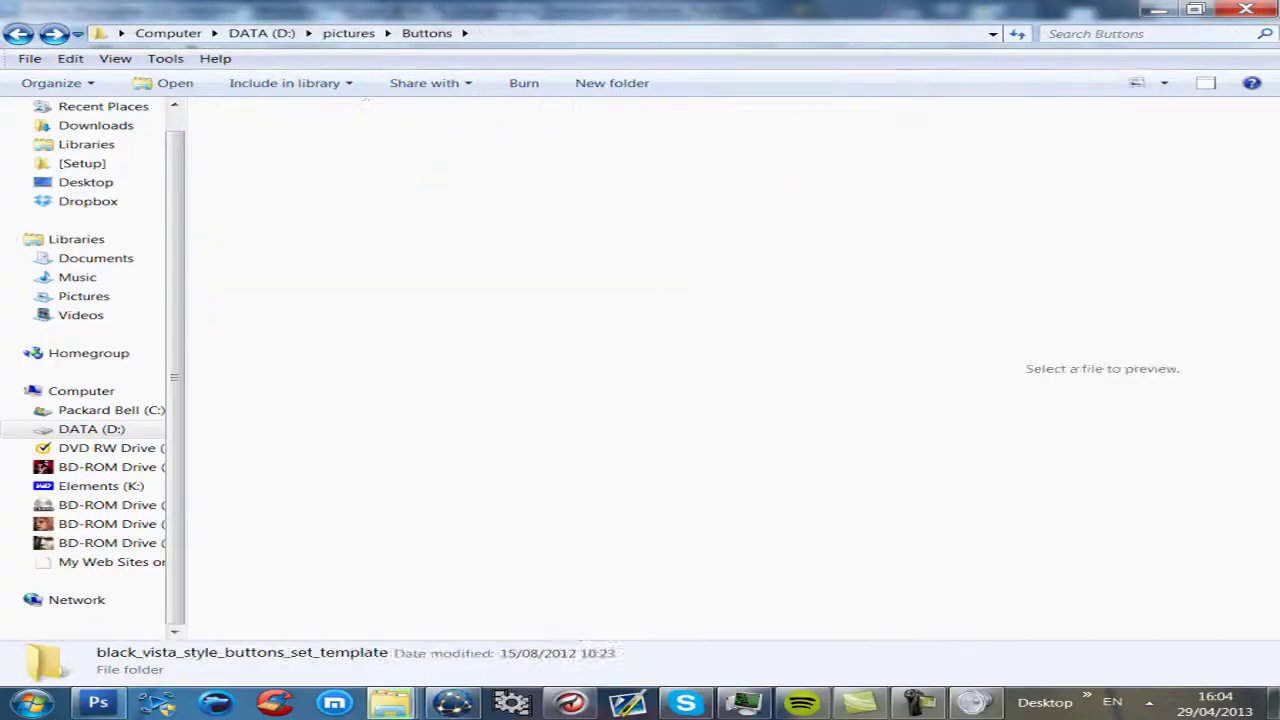
pyautogui.press('Return')
pyautogui.press('Return')
pyautogui.hotkey('alt', 'F4')
pyautogui.hotkey('alt', 'Left')
# Preview the image in the Black_Web_buttons_bars folder and bring the black web buttons bars PSD into Photoshop
pyautogui.press('Down')
pyautogui.press('Return')
pyautogui.press('Return')
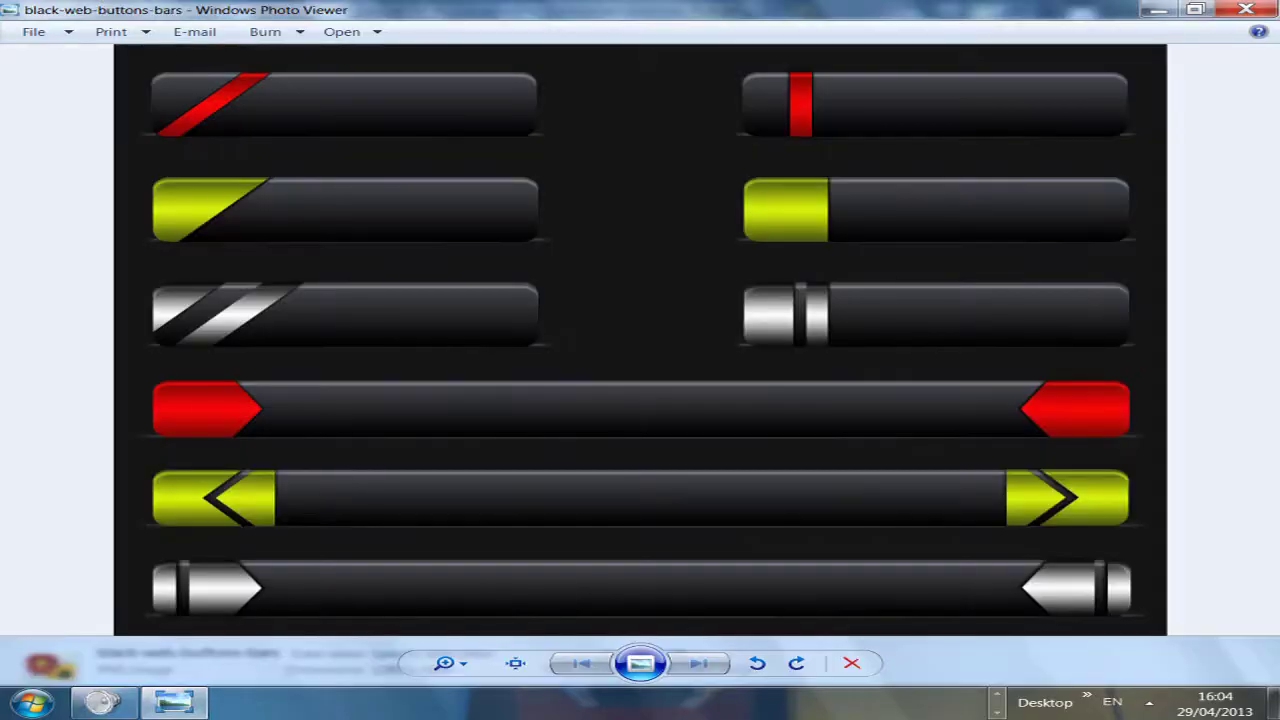
pyautogui.hotkey('alt', 'F4')
pyautogui.moveTo(271, 143); pyautogui.dragTo(98, 703)
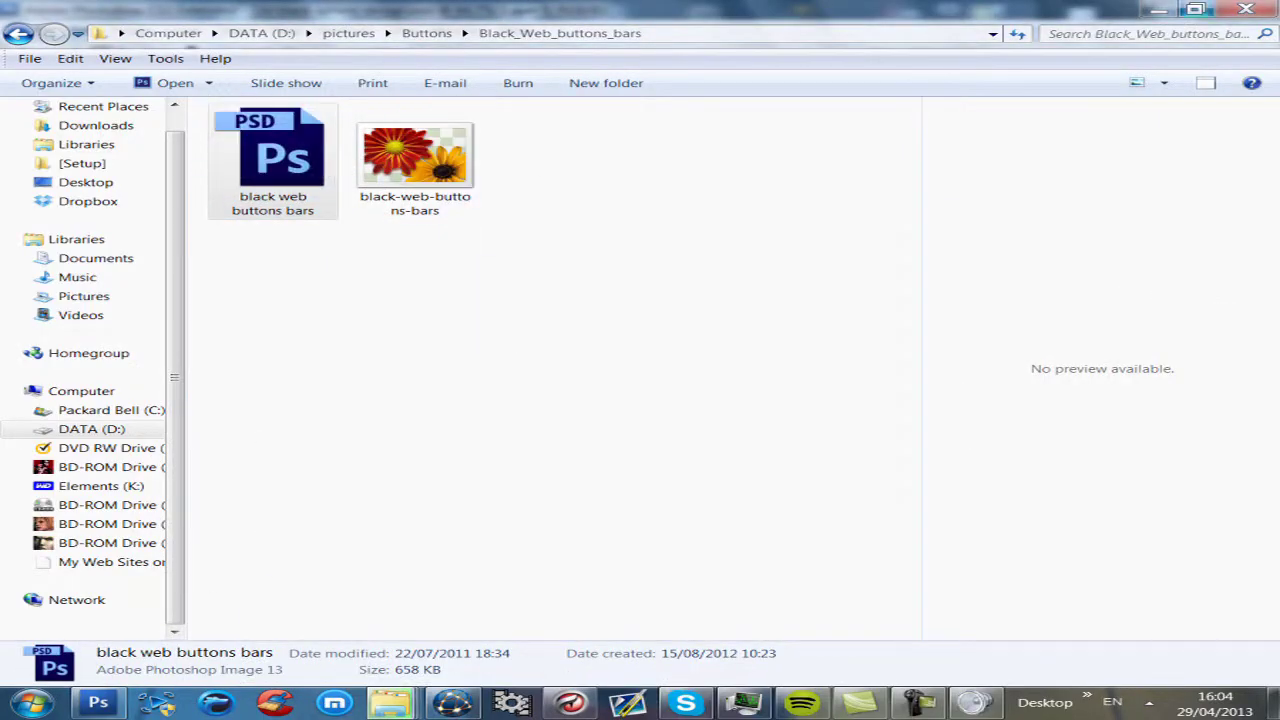
pyautogui.click(98, 703)
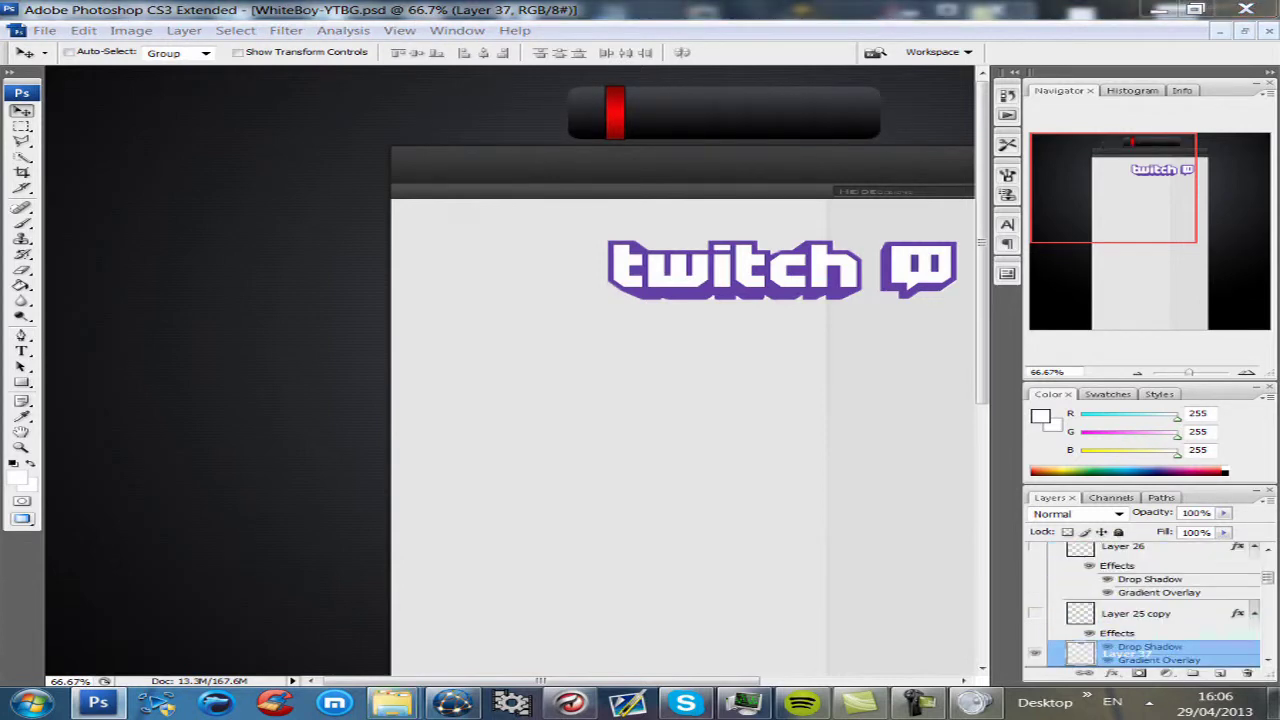
# Reduce the Faze clan member subtitle's text size so it fits on the black button bar beneath SPRATTYYY
pyautogui.scroll(5, 1145, 600)
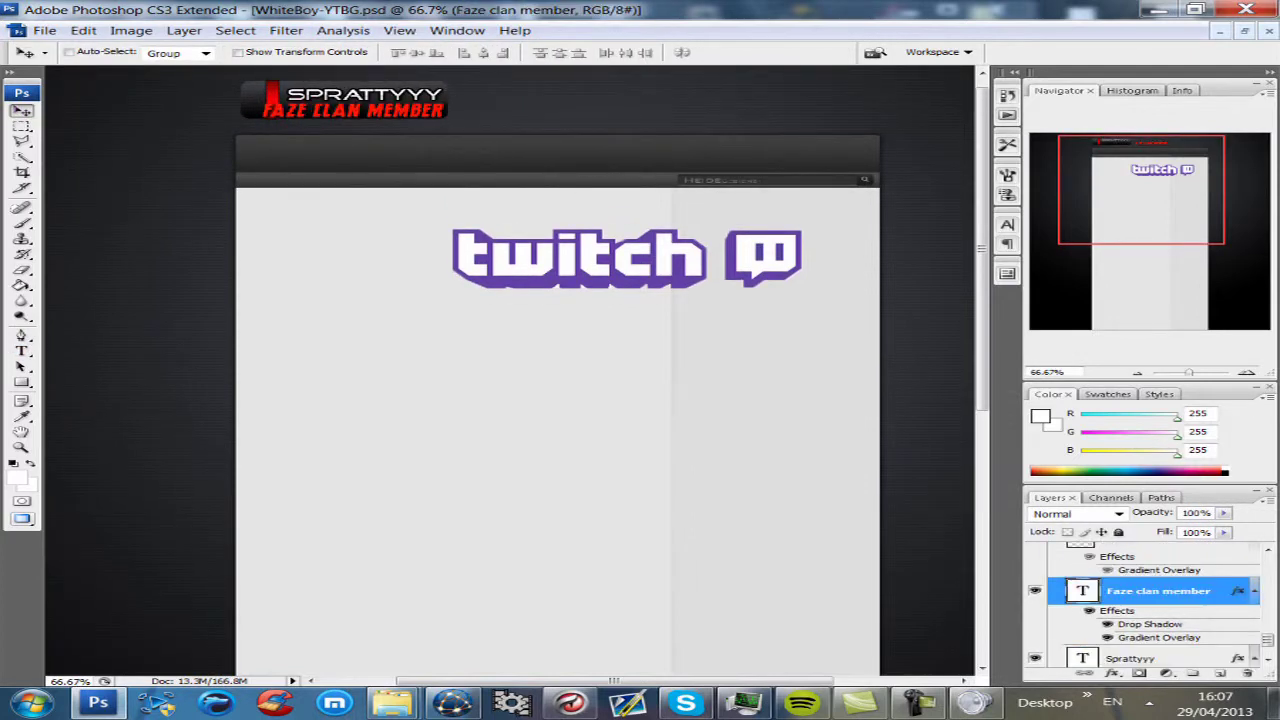
pyautogui.press('t')
pyautogui.hotkey('ctrl', 'Return')
pyautogui.press('v')
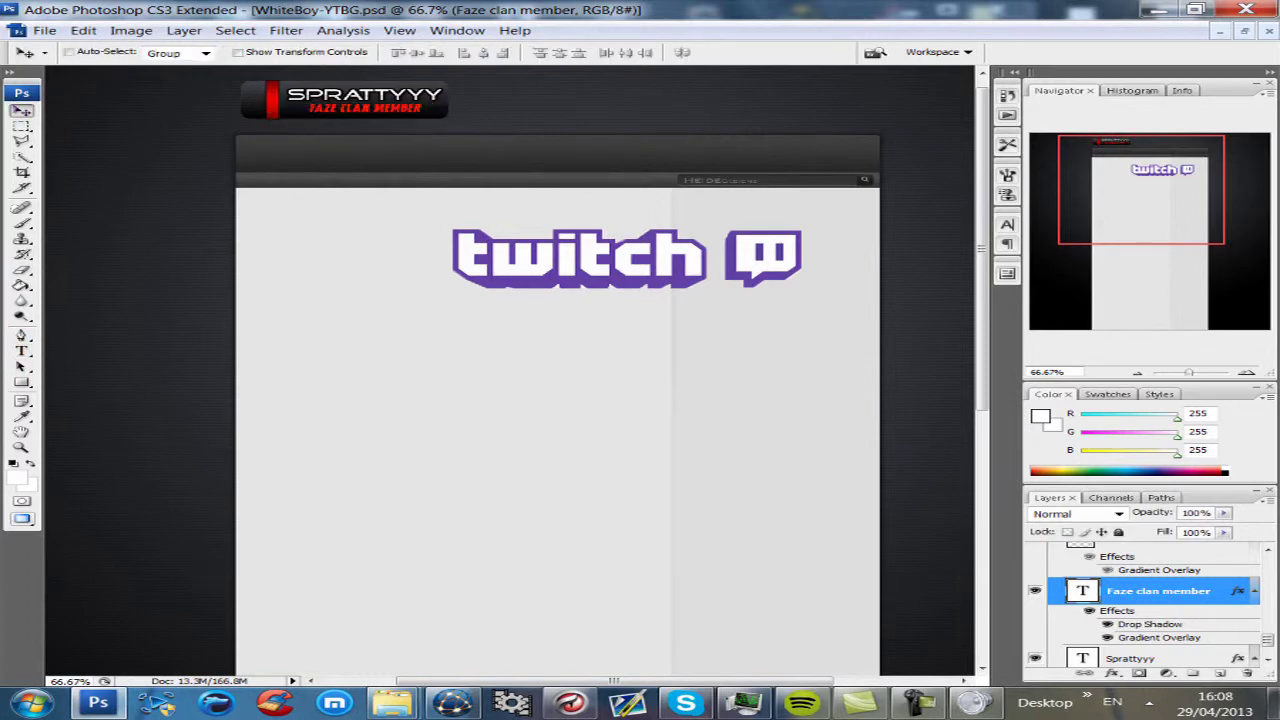
# Shrink the Twitch logo on Layer 36 and place it above the channel header, well to the right of the title
pyautogui.scroll(1, 557, 400)
pyautogui.hotkey('alt', '[')
pyautogui.hotkey('alt', '[')
pyautogui.hotkey('alt', '[')
pyautogui.hotkey('ctrl', 't')
pyautogui.moveTo(803, 241); pyautogui.dragTo(660, 270)
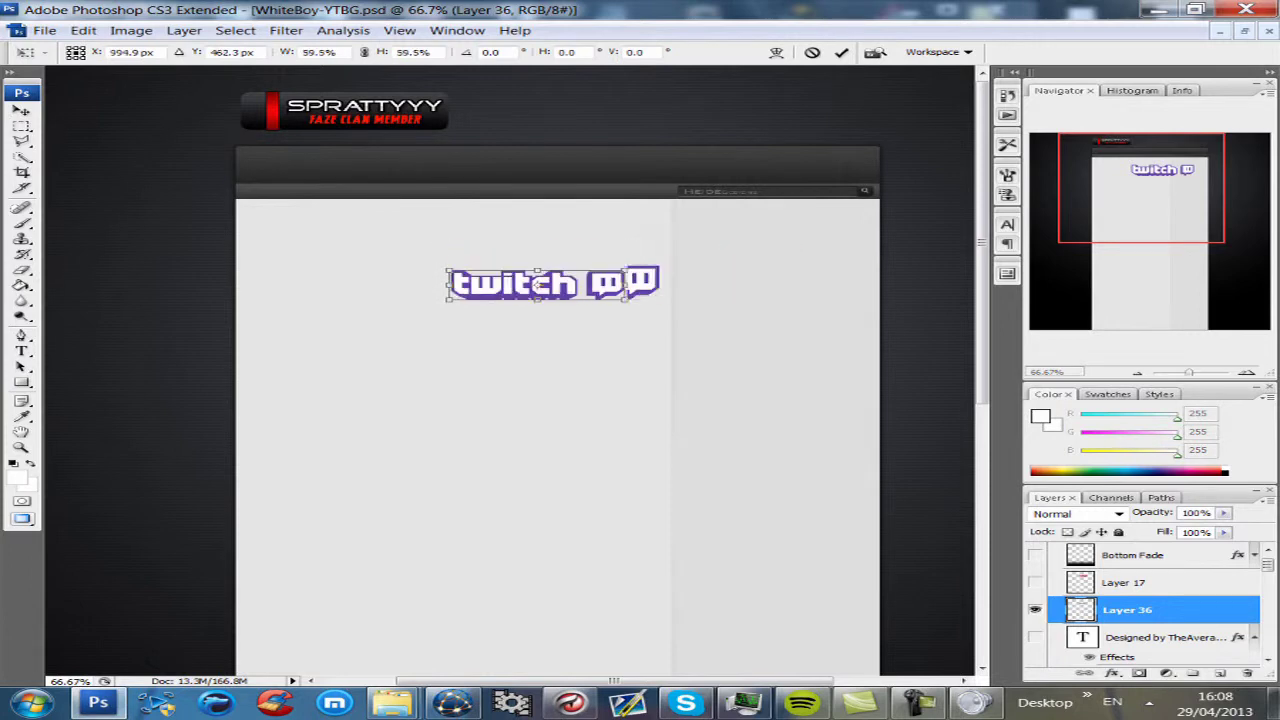
pyautogui.moveTo(557, 285); pyautogui.dragTo(690, 137)
pyautogui.press('Return')
pyautogui.hotkey('ctrl', '+')
pyautogui.scroll(3, 540, 400)
pyautogui.hotkey('ctrl', 't')
pyautogui.press('Return')
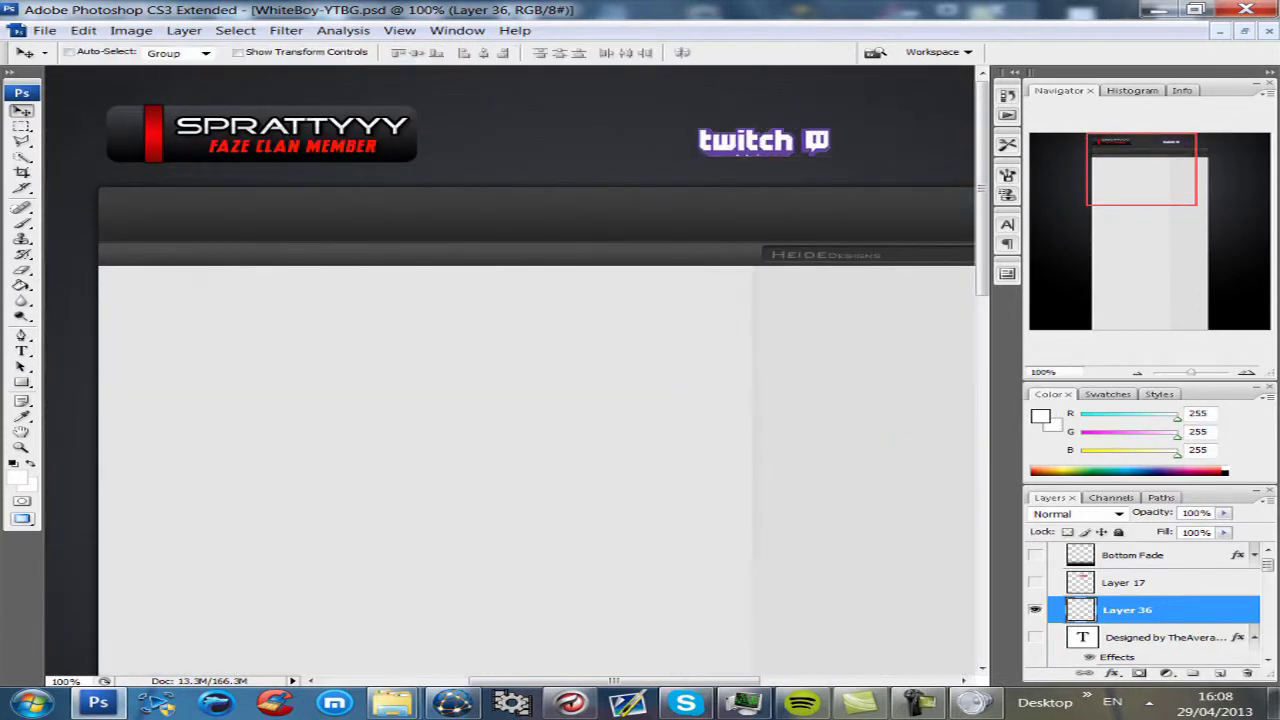
# Search Google Images for "facebook logo" in the browser and pick the glossy blue square f icon with a pale lower band
pyautogui.hotkey('alt', 'Tab')
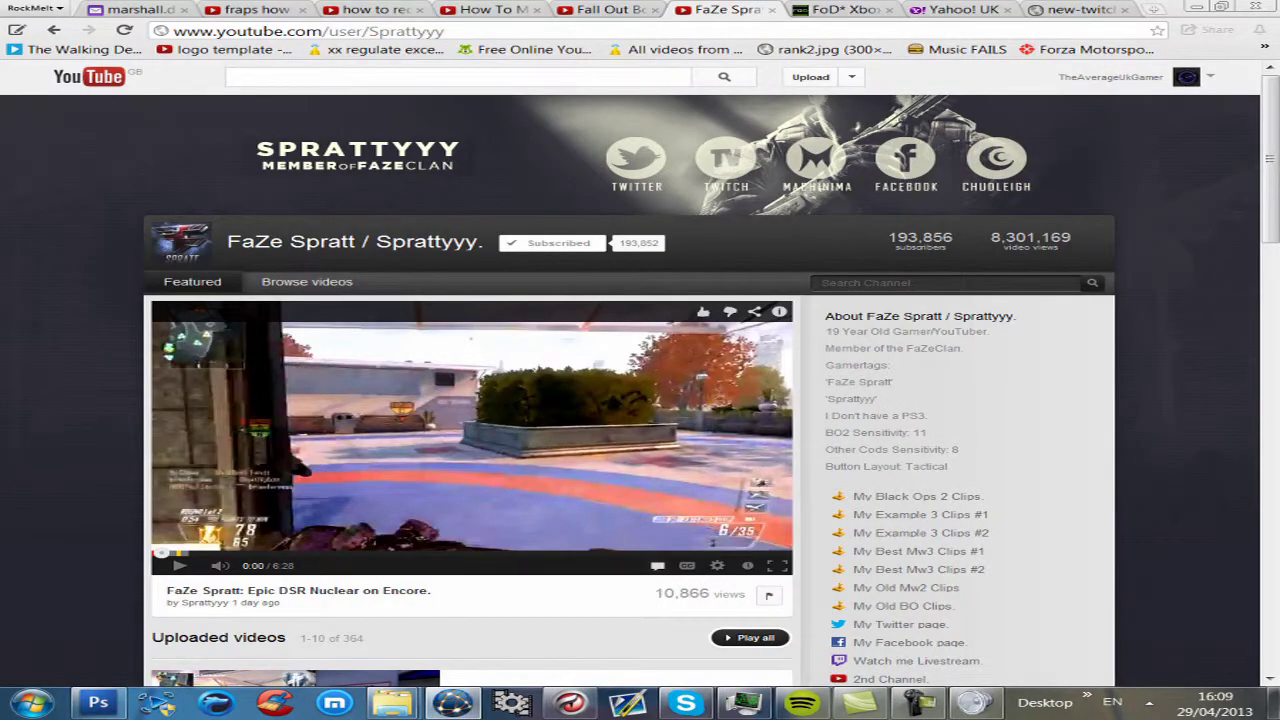
pyautogui.hotkey('ctrl', '9')
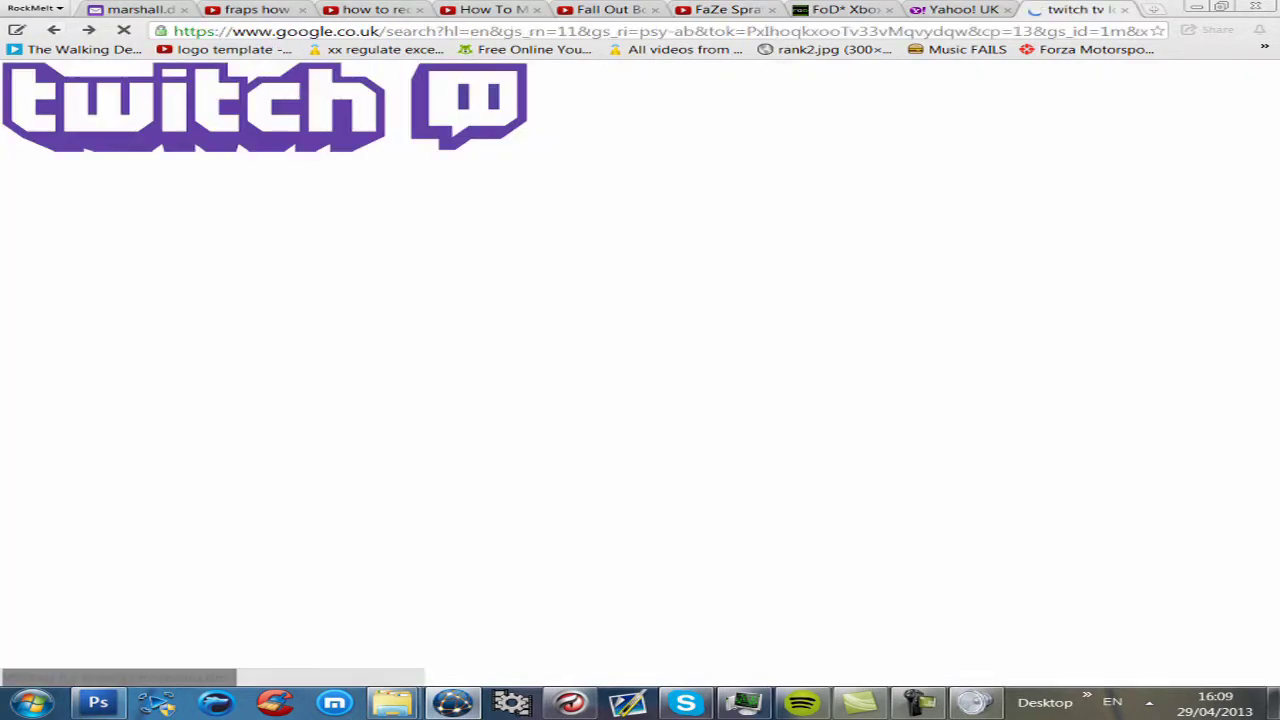
pyautogui.write('FACEBOOKLO')
pyautogui.press('Down')
pyautogui.press('Down')
pyautogui.press('Return')
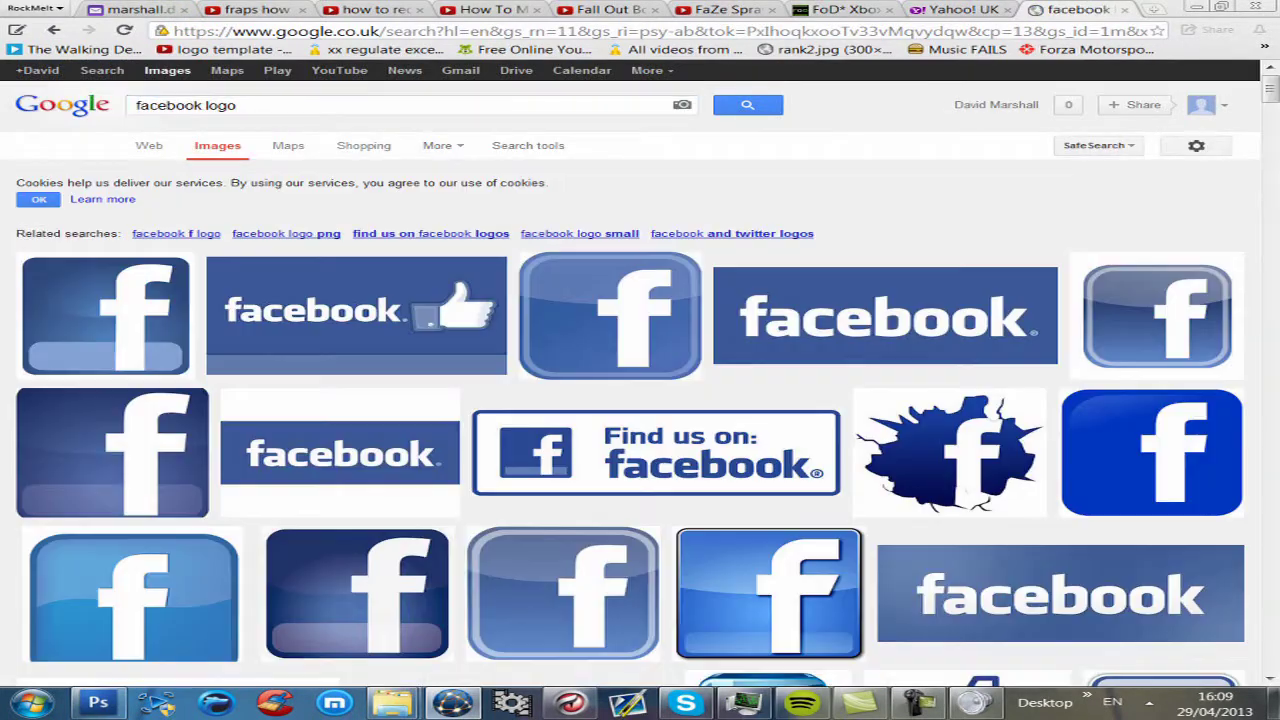
pyautogui.hotkey('ctrl', '6')
pyautogui.hotkey('ctrl', '9')
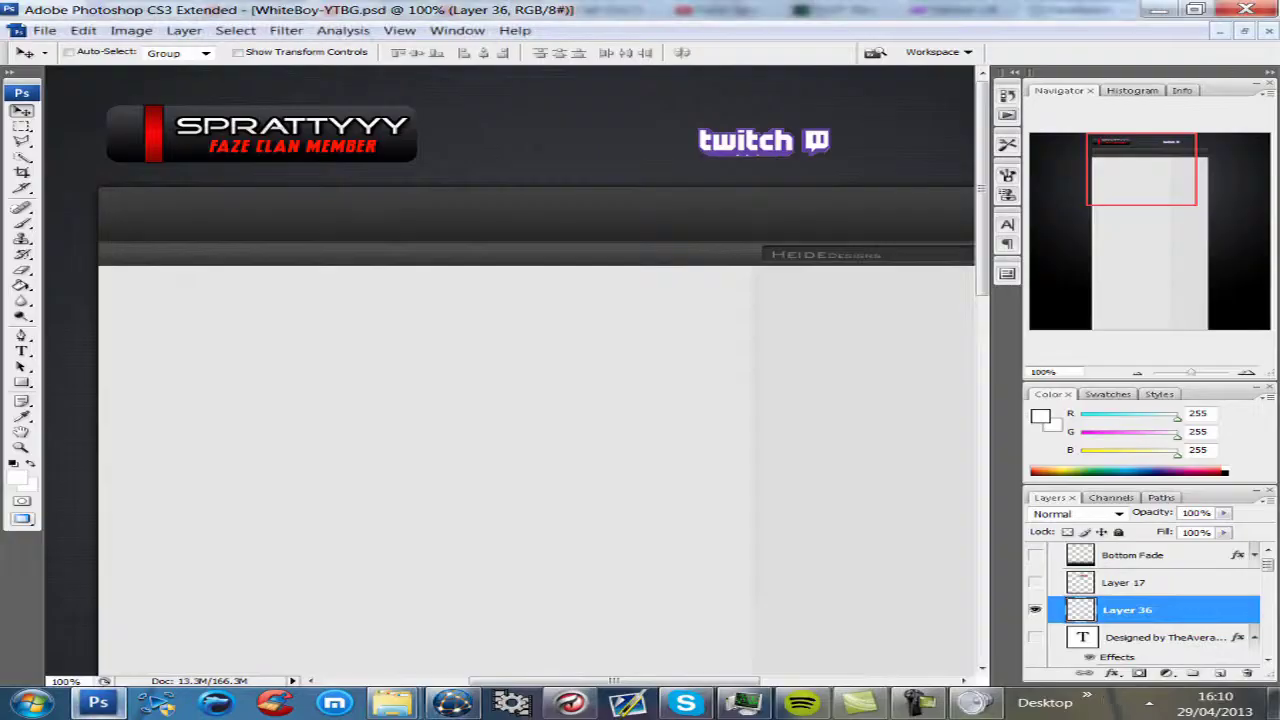
# Paste the Facebook logo as a layer above the Twitch logo and remove the black background around it
pyautogui.hotkey('ctrl', 'v')
pyautogui.hotkey('ctrl', '-')
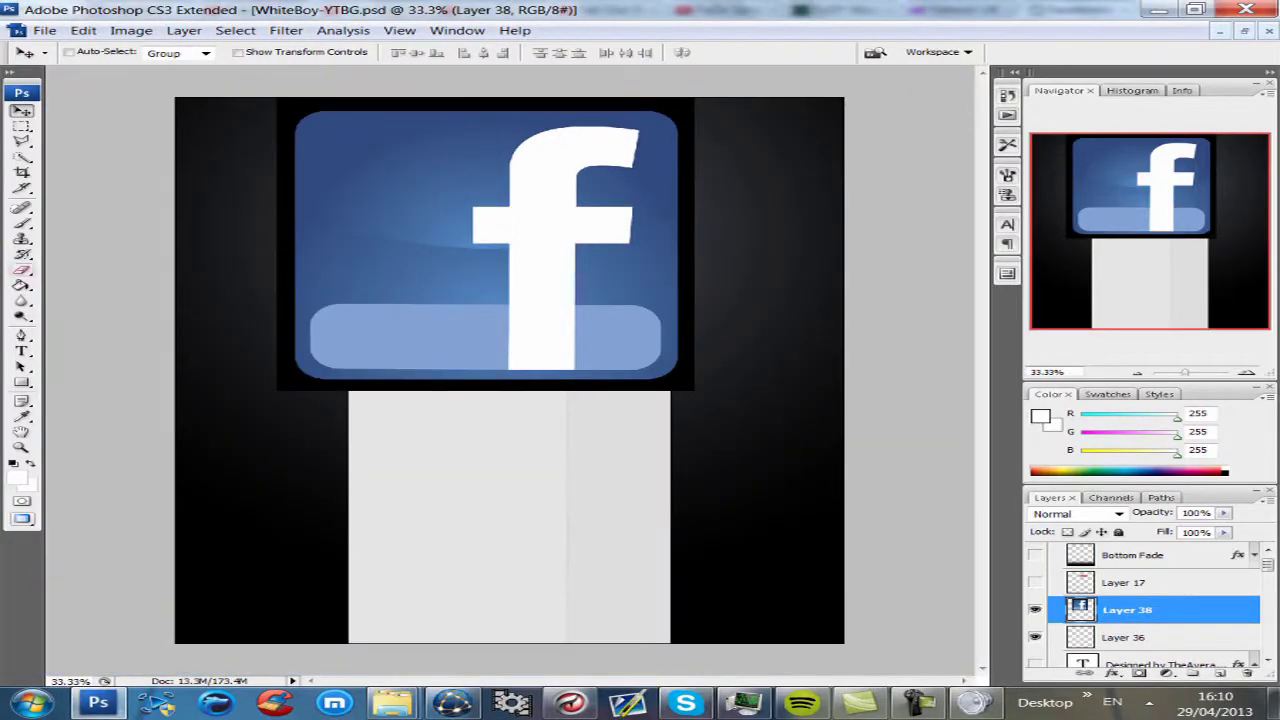
pyautogui.press('y')
pyautogui.press('Delete')
pyautogui.hotkey('ctrl', 'd')
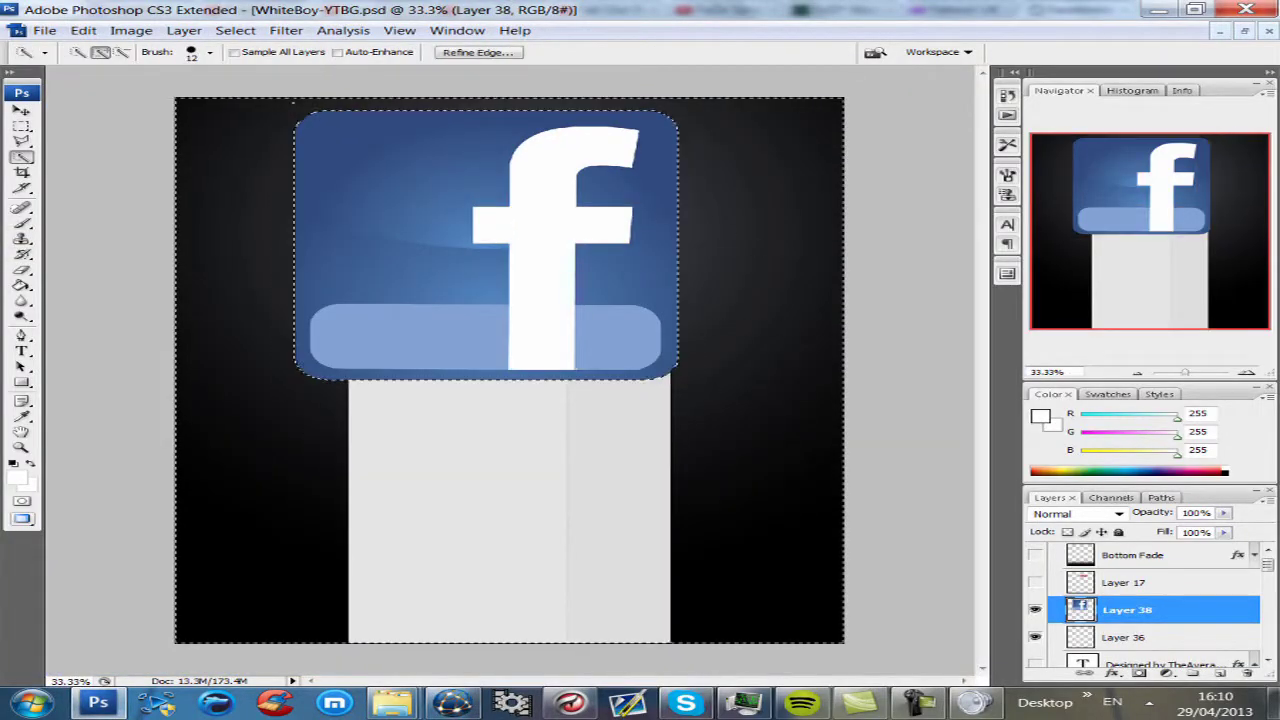
# Scale the Facebook logo down to icon size and place it between the SPRATTYYY title and the Twitch logo
pyautogui.hotkey('ctrl', 't')
pyautogui.moveTo(677, 112); pyautogui.dragTo(300, 366)
pyautogui.press('Return')
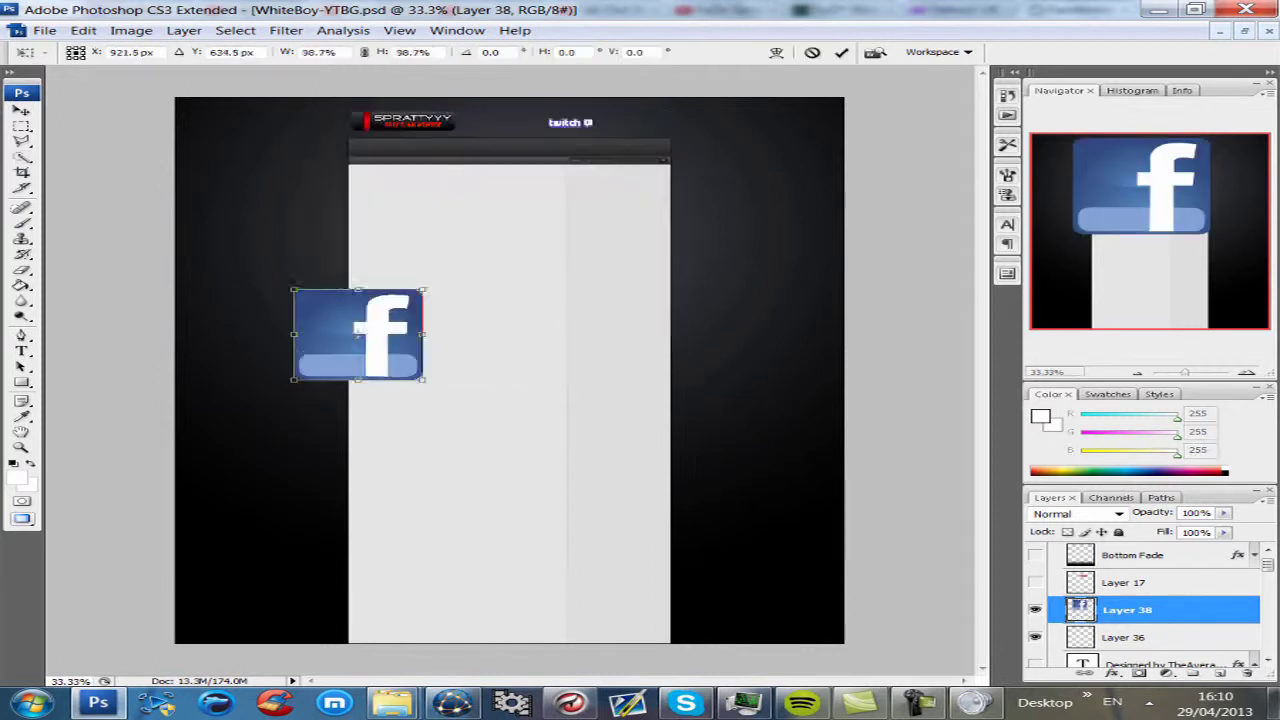
pyautogui.press('v')
pyautogui.hotkey('ctrl', '+')
pyautogui.scroll(2, 500, 400)
pyautogui.moveTo(223, 464); pyautogui.dragTo(520, 103)
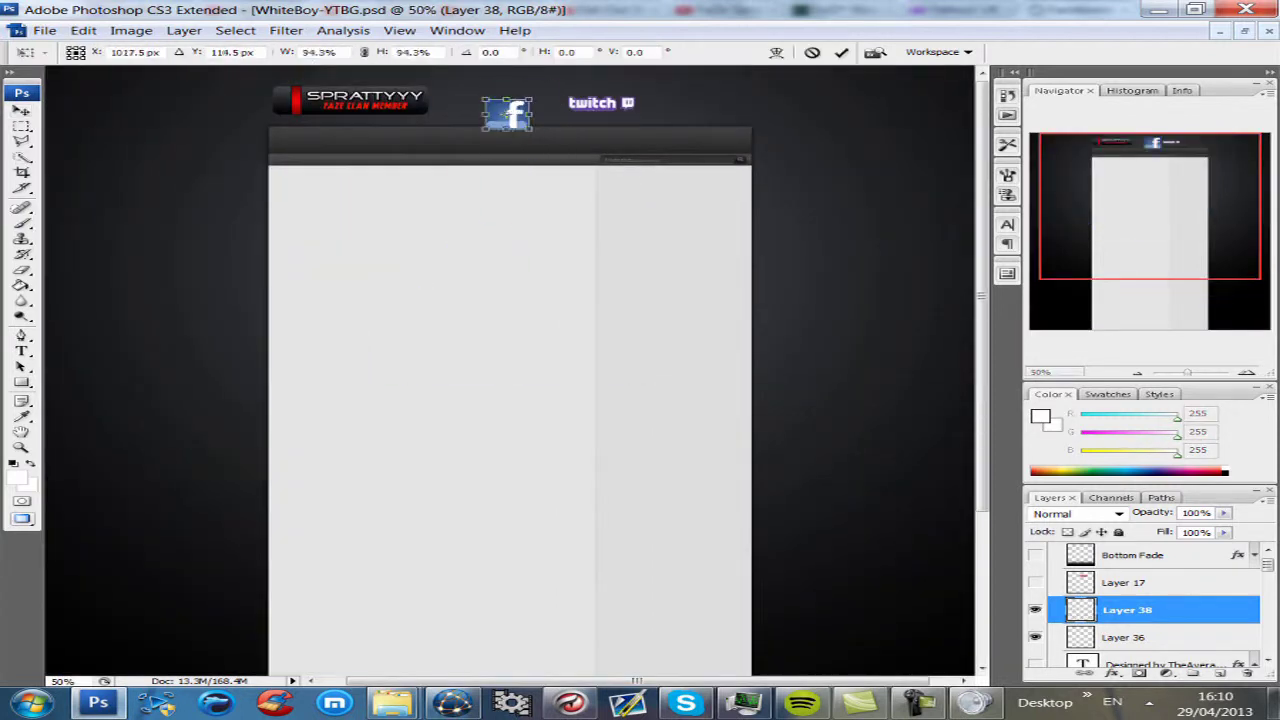
pyautogui.hotkey('ctrl', '+')
pyautogui.scroll(3, 510, 370)
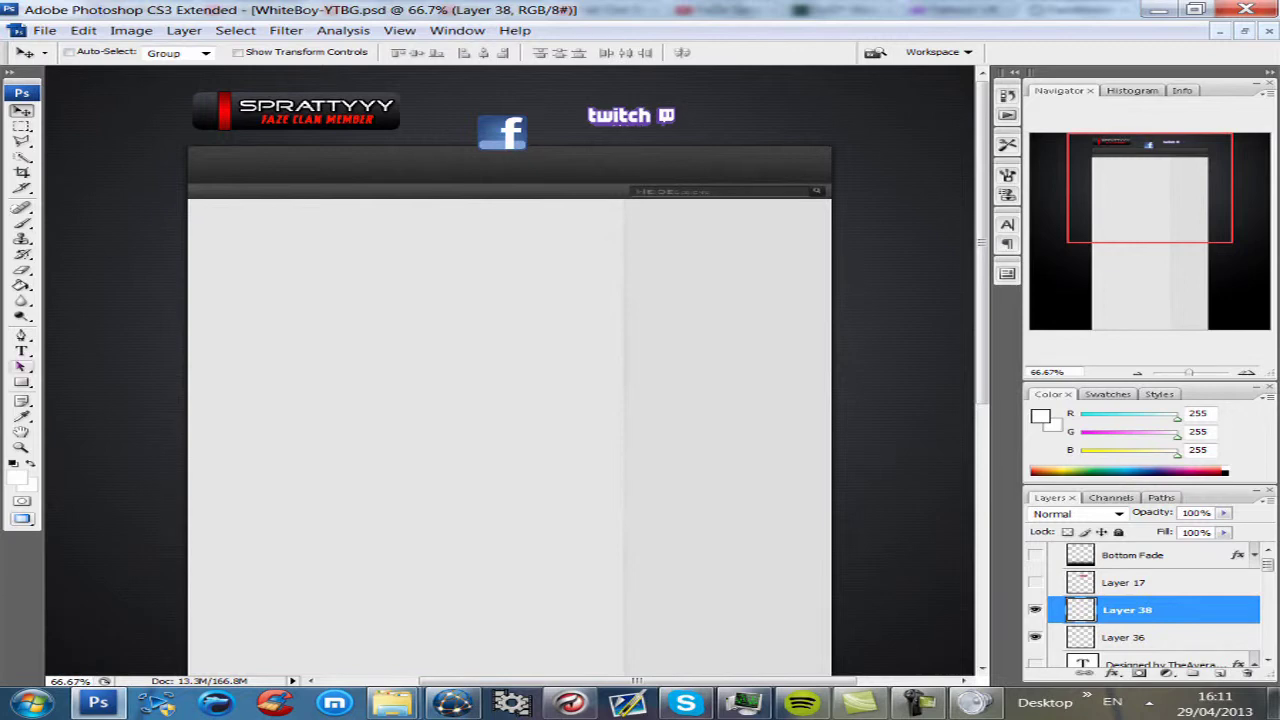
# Add a white "." text layer as a separator between the Facebook and Twitch logos
pyautogui.press('t')
pyautogui.click(731, 119)
pyautogui.write('.')
pyautogui.hotkey('ctrl', 'Return')
pyautogui.press('v')
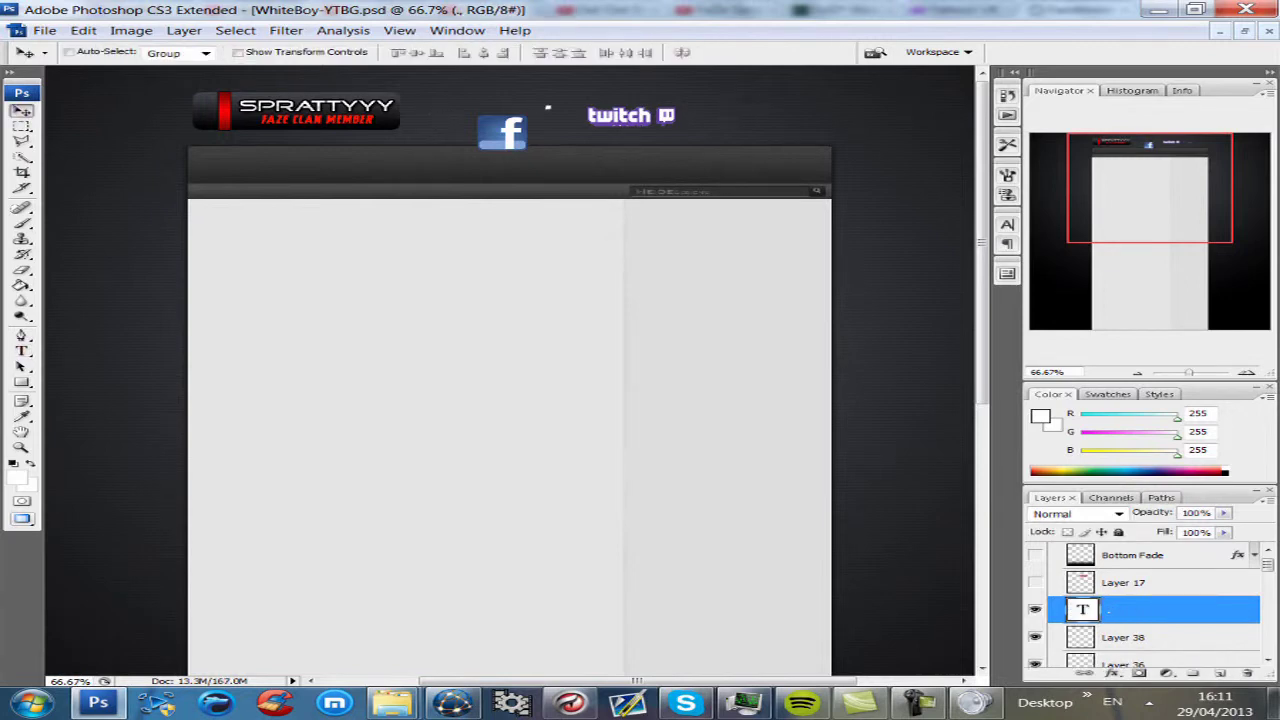
# Scale the Facebook logo to about 57%, move it closer to the title, and add the text "facebook" beside it
pyautogui.hotkey('alt', '[')
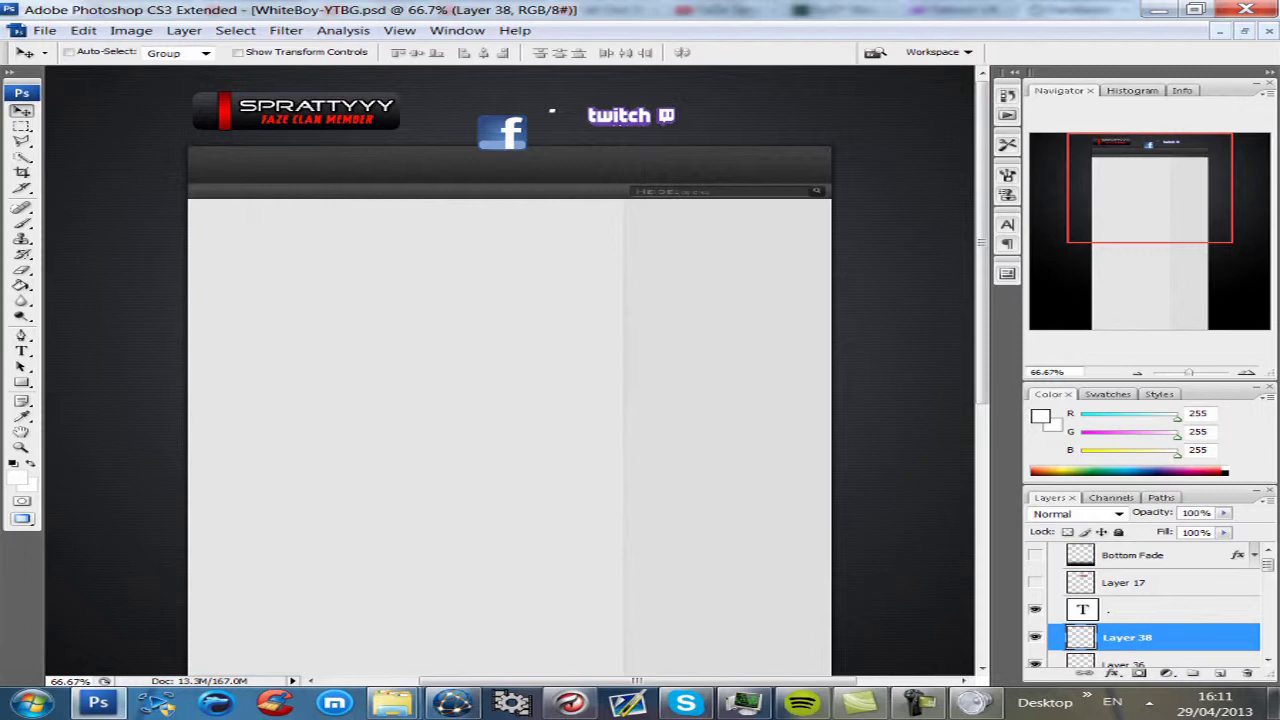
pyautogui.hotkey('ctrl', 't')
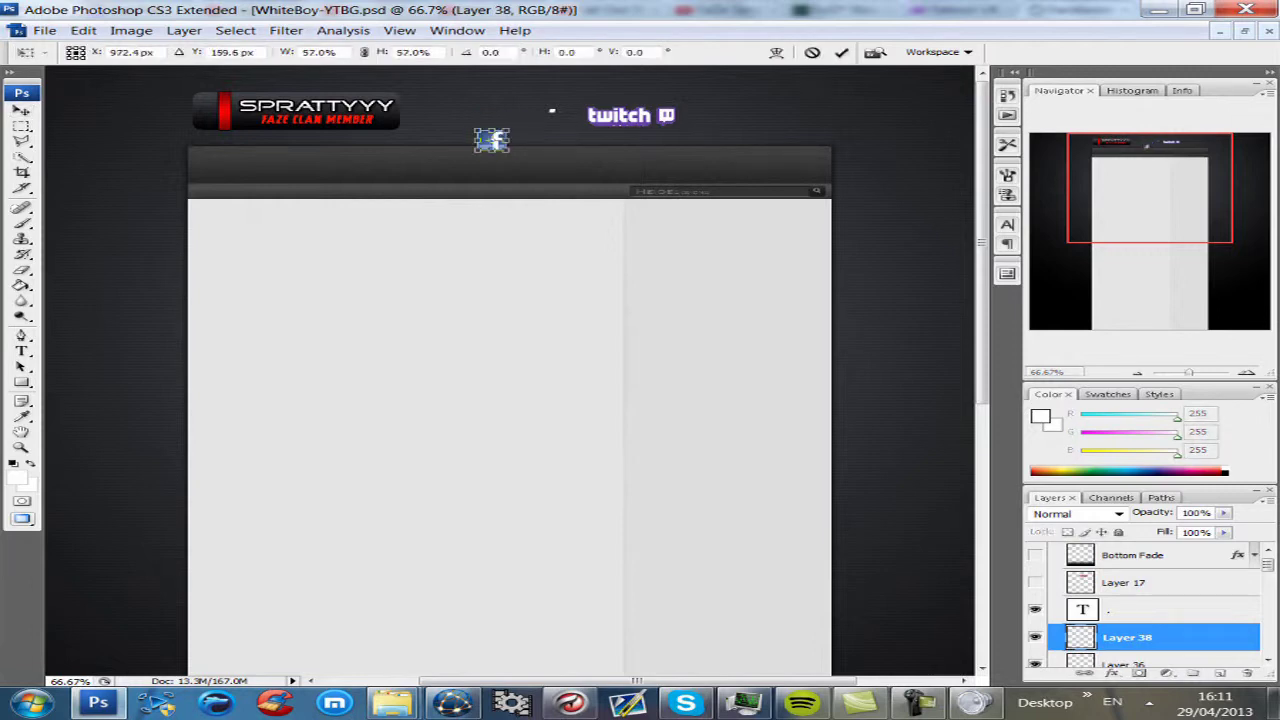
pyautogui.press('Return')
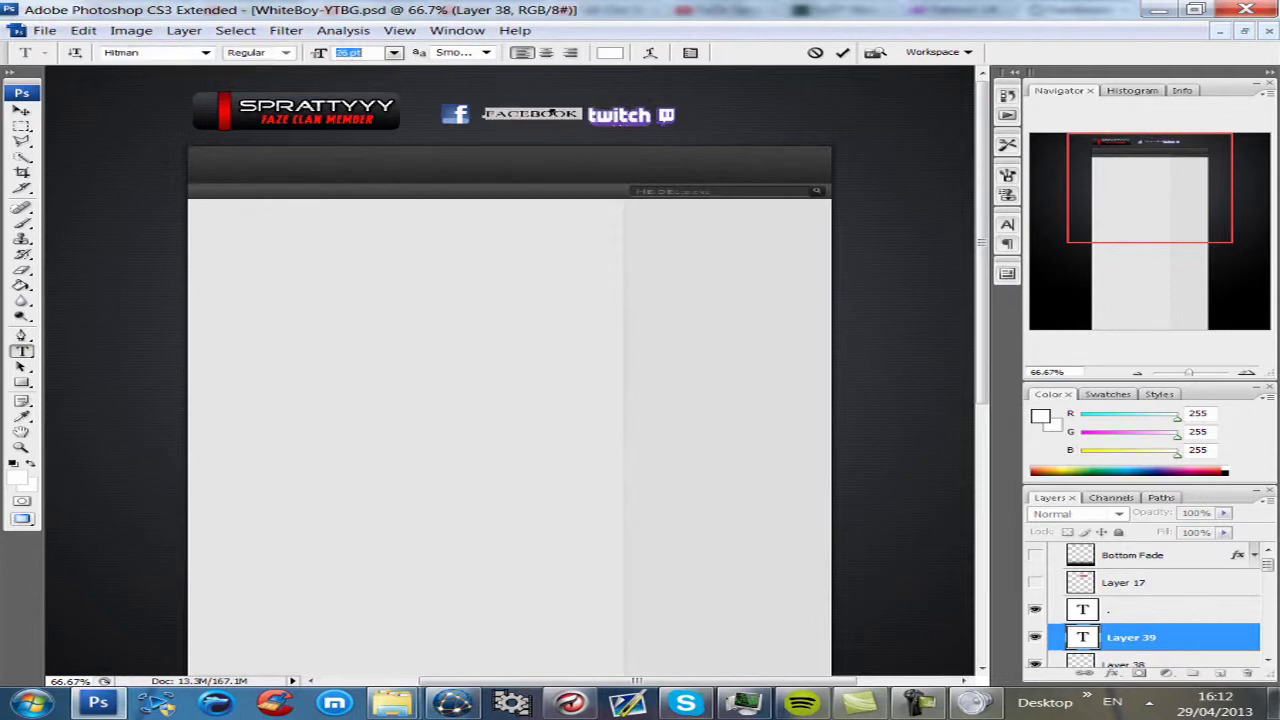
pyautogui.hotkey('ctrl', 'Return')
pyautogui.press('v')
pyautogui.hotkey('alt', '[')
# Line up the facebook label, the dot and the logos in one row just above the channel header
pyautogui.click(1133, 605)
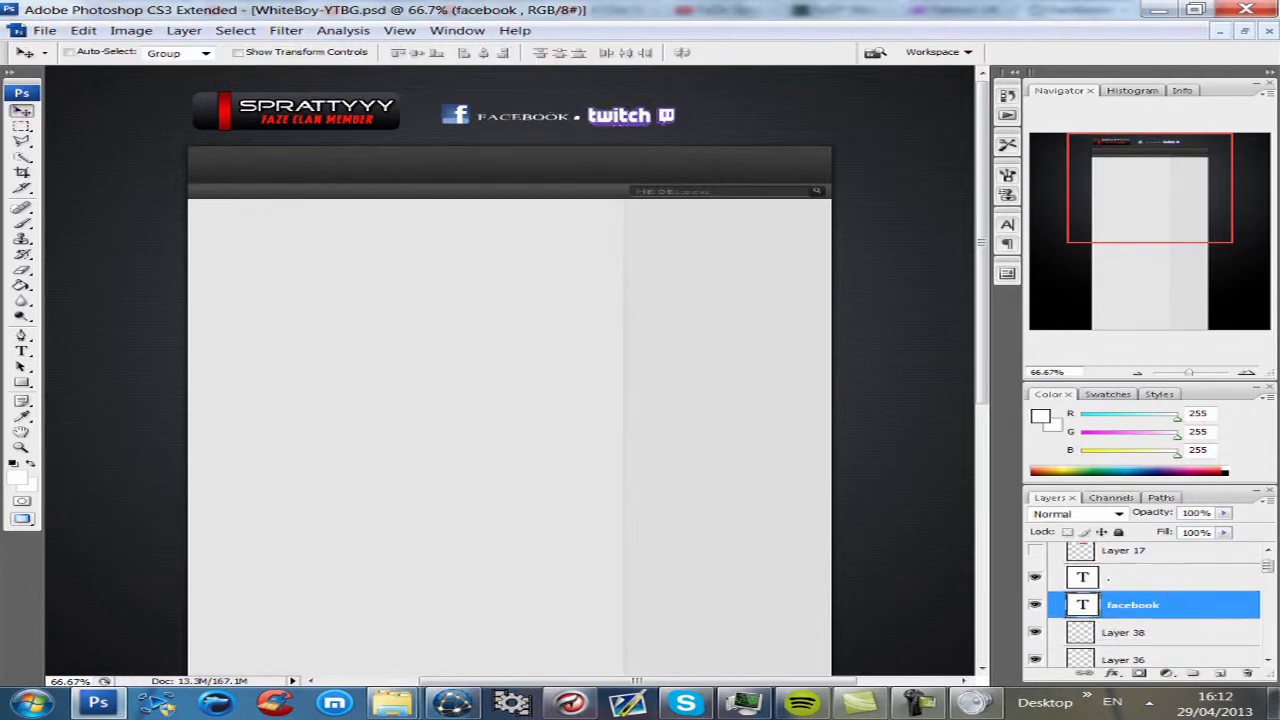
pyautogui.click(1133, 577)
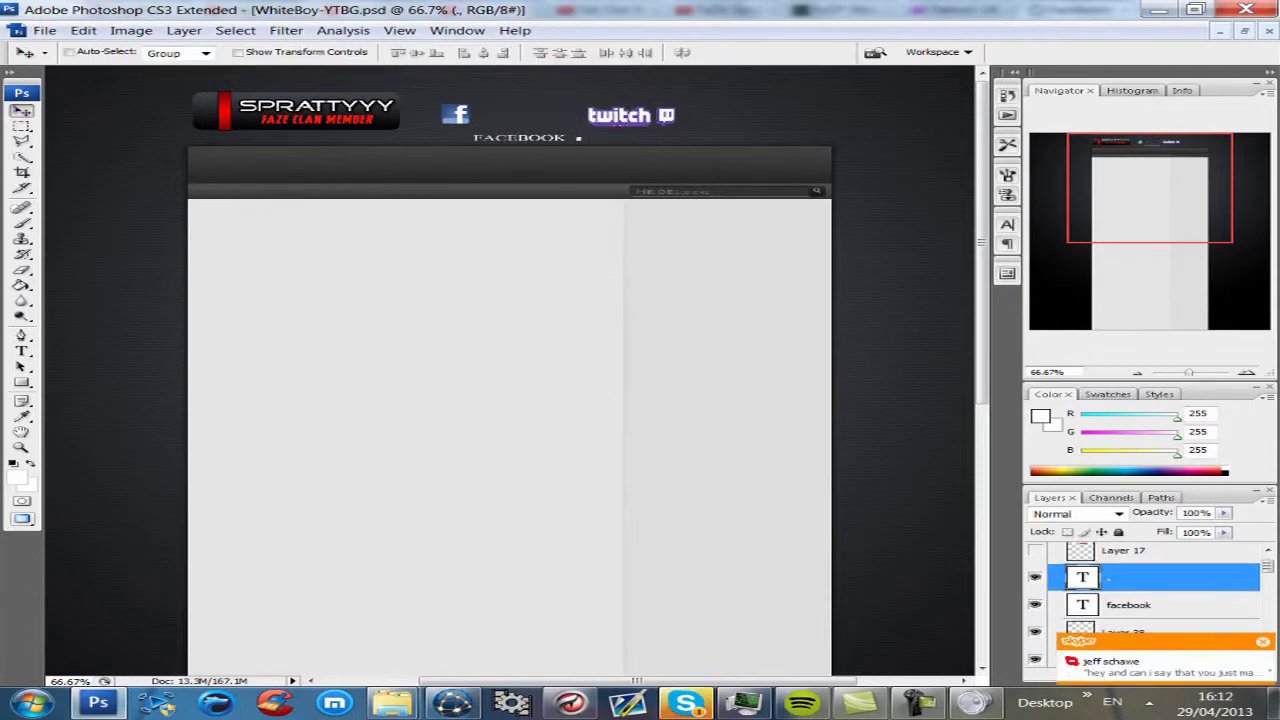
pyautogui.hotkey('ctrl', 'alt', 'z')
pyautogui.hotkey('ctrl', 'alt', 'z')
pyautogui.hotkey('ctrl', 'alt', 'z')
pyautogui.hotkey('ctrl', 'alt', 'z')
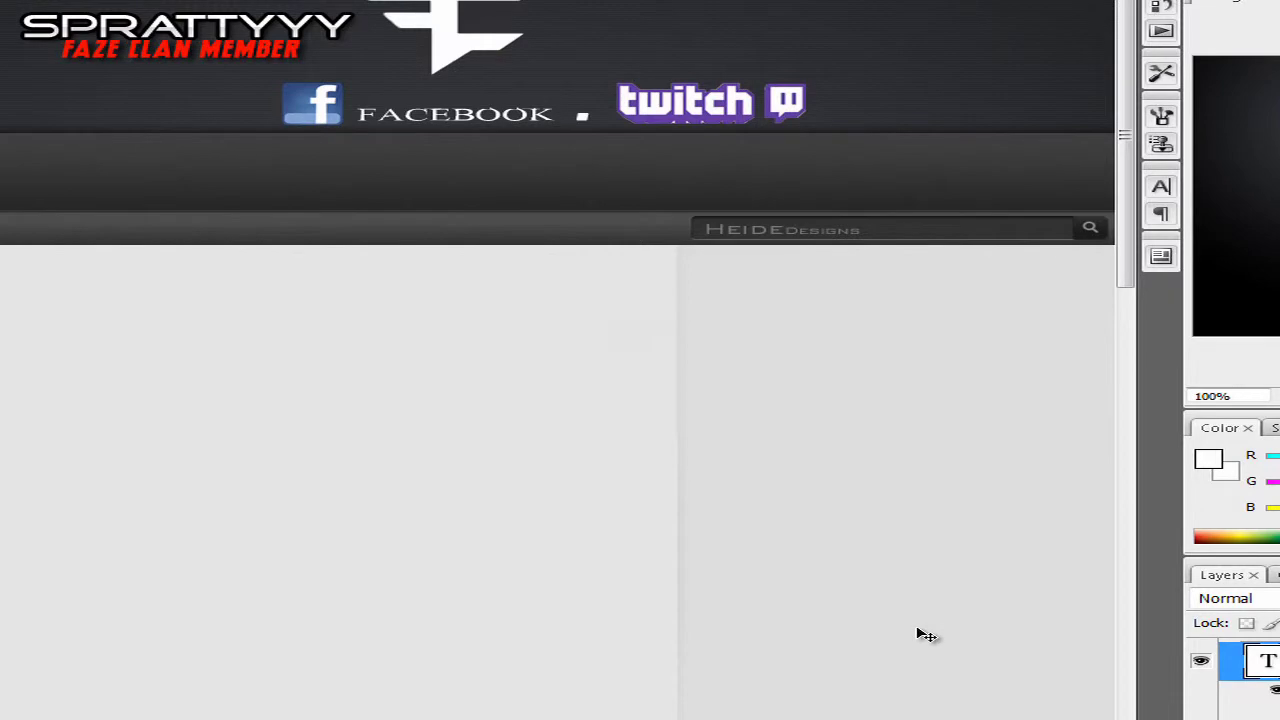
# Try a Gradient Overlay with the Blue 35 - 3D gradient on the FaZe emblem
pyautogui.scroll(-3, 926, 635)
pyautogui.scroll(3, 926, 635)
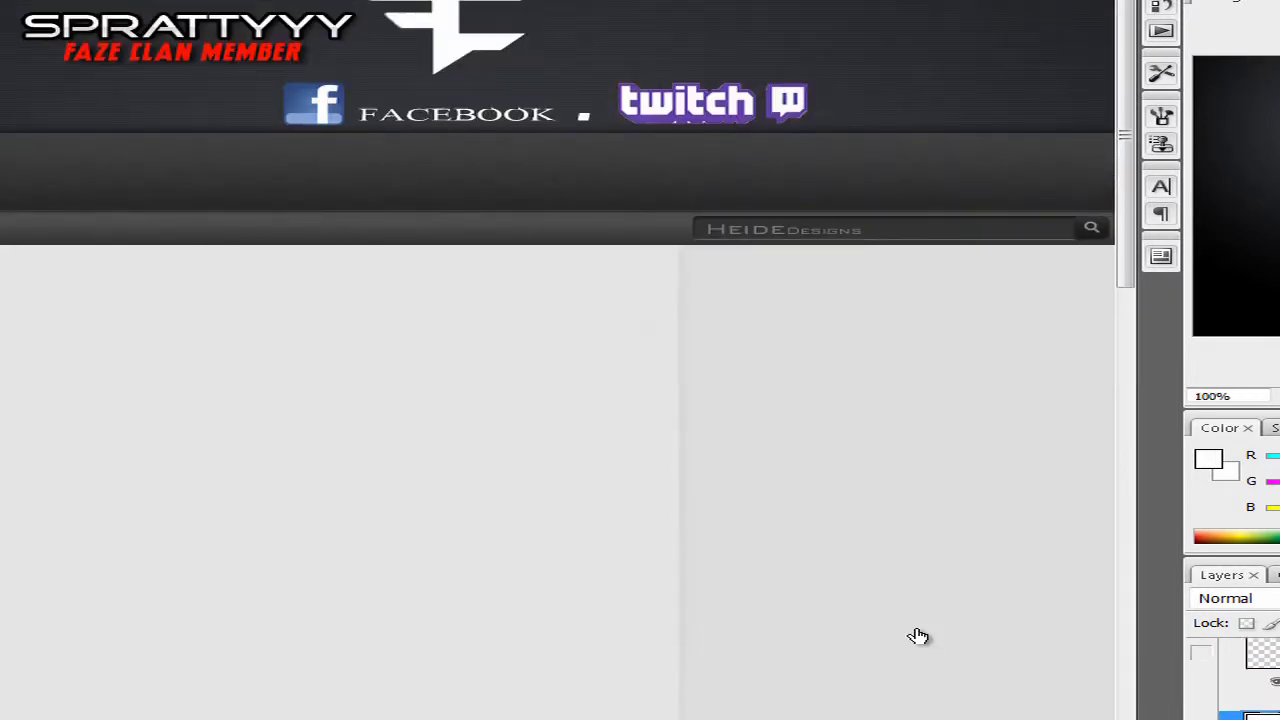
pyautogui.rightClick(1262, 670)
pyautogui.click(1240, 326)
pyautogui.click(682, 385)
pyautogui.click(1110, 222)
pyautogui.click(1072, 315)
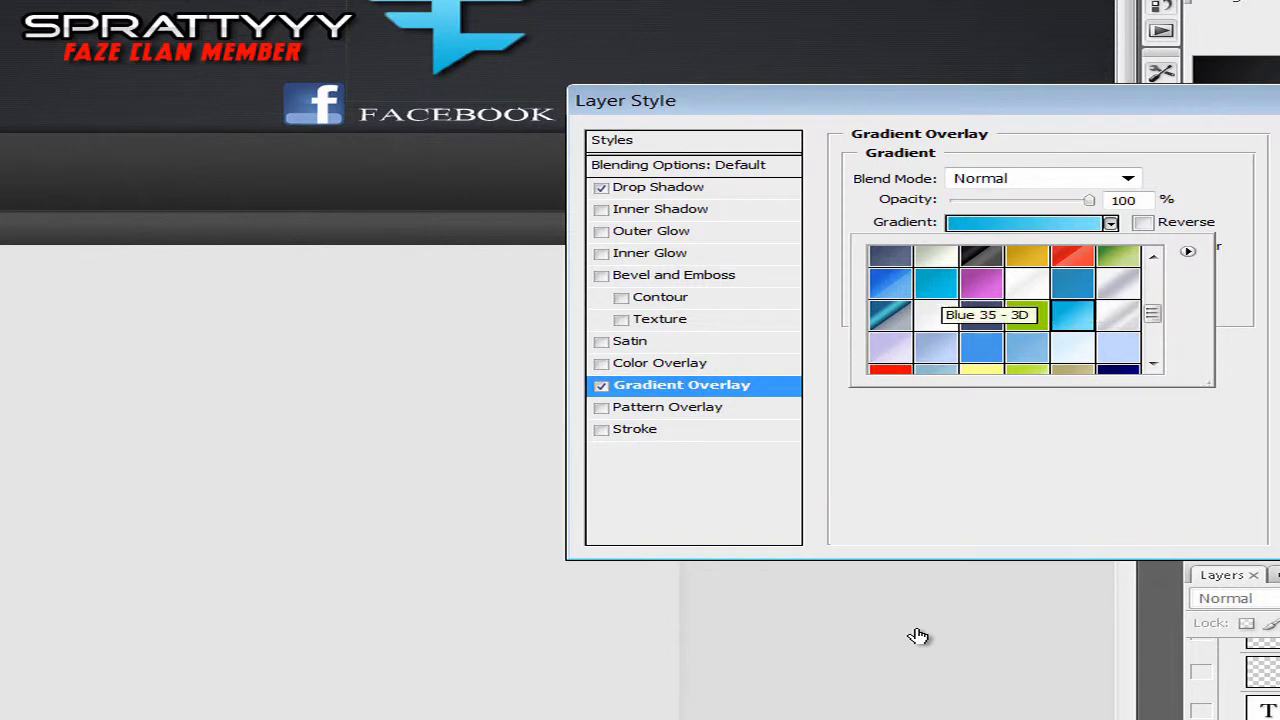
pyautogui.press('Escape')
pyautogui.press('Escape')
# Move the Facebook logo, its label and the Twitch logo up into a row to the right of the FaZe emblem
pyautogui.hotkey('ctrl', 'z')
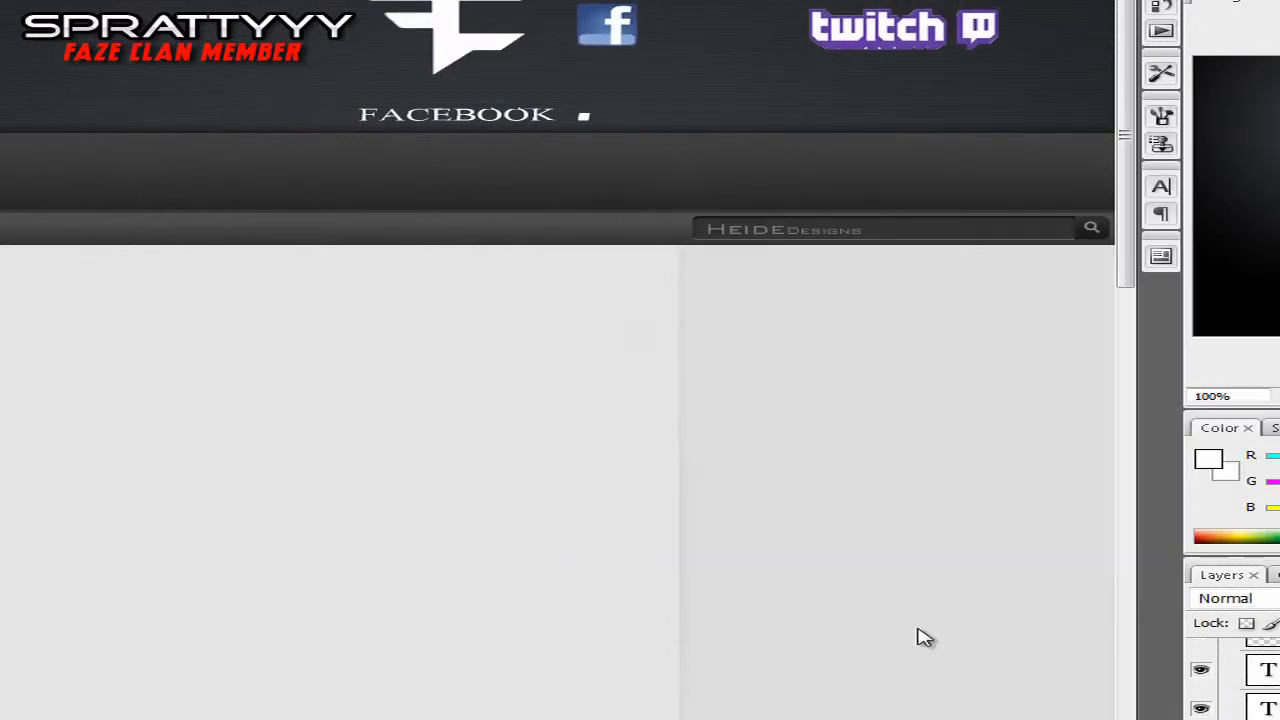
pyautogui.hscroll(3, 926, 635)
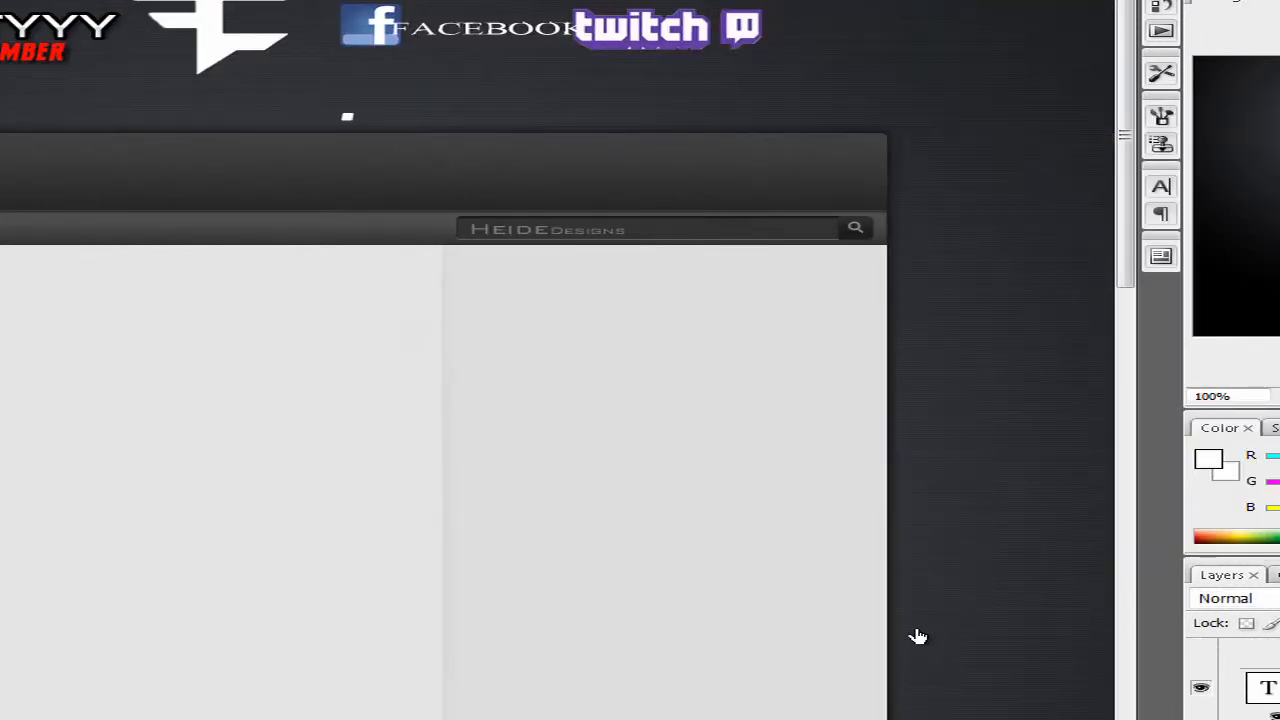
# Undo the recent moves of the Sprattyyy title, its subtitle and the FaZe emblem
pyautogui.hotkey('ctrl', 'alt', 'z')
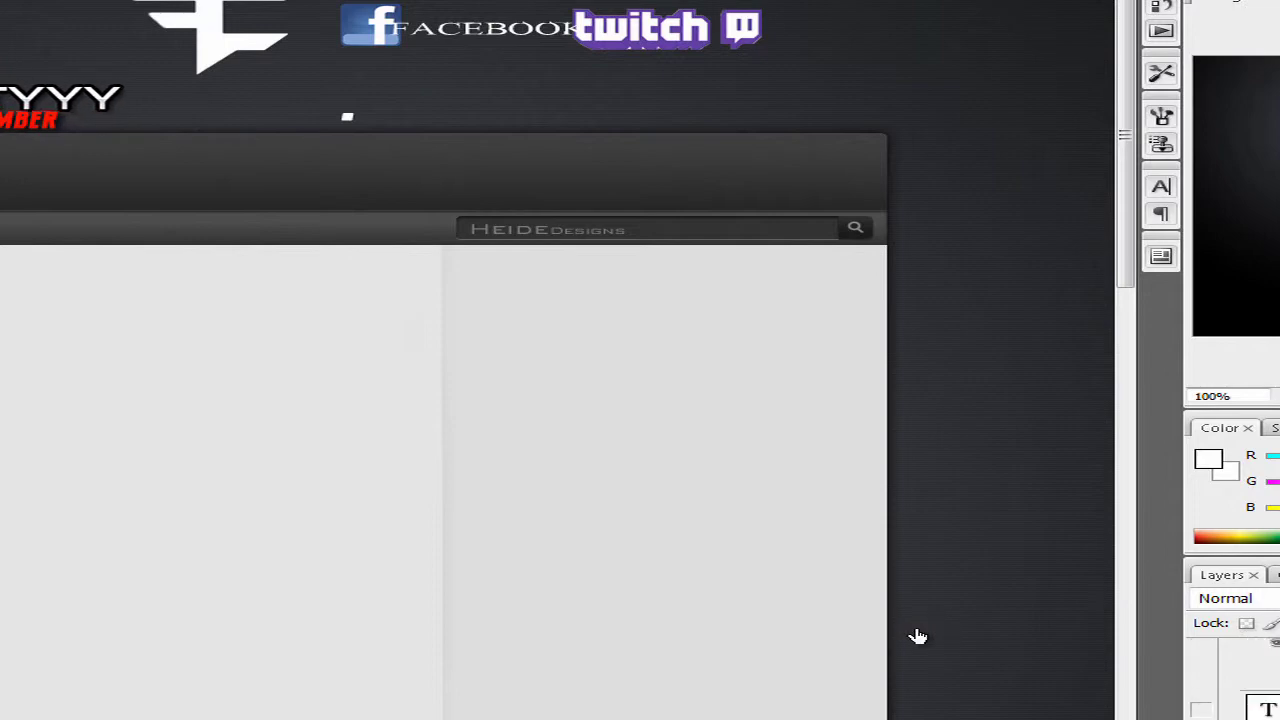
pyautogui.scroll(-1, 918, 636)
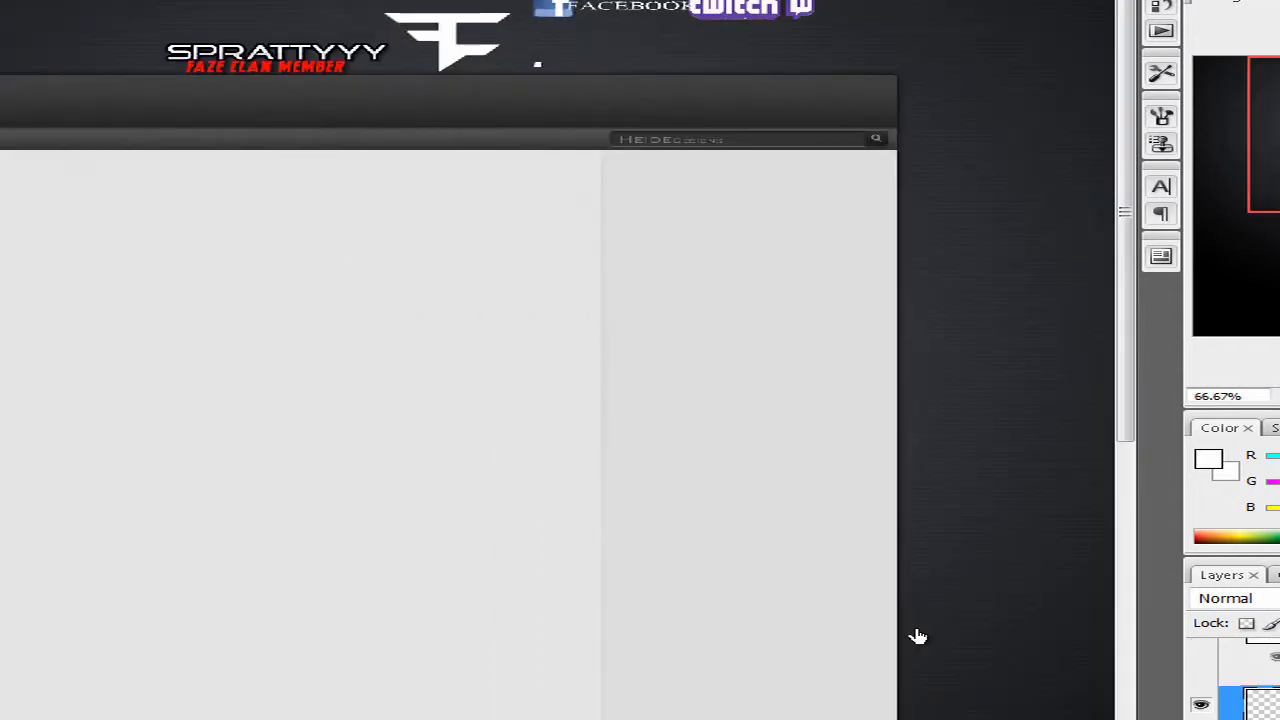
pyautogui.hotkey('ctrl', 'alt', 'z')
pyautogui.hotkey('ctrl', 'alt', 'z')
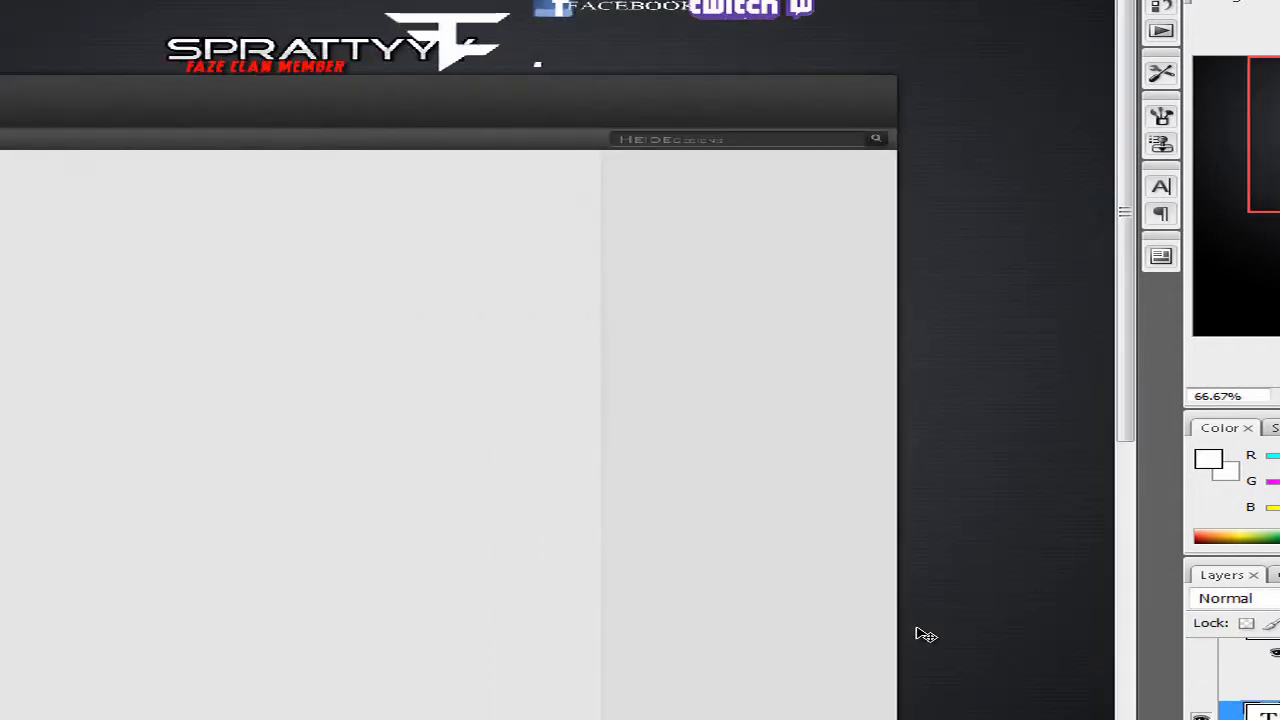
pyautogui.hotkey('ctrl', 'alt', 'z')
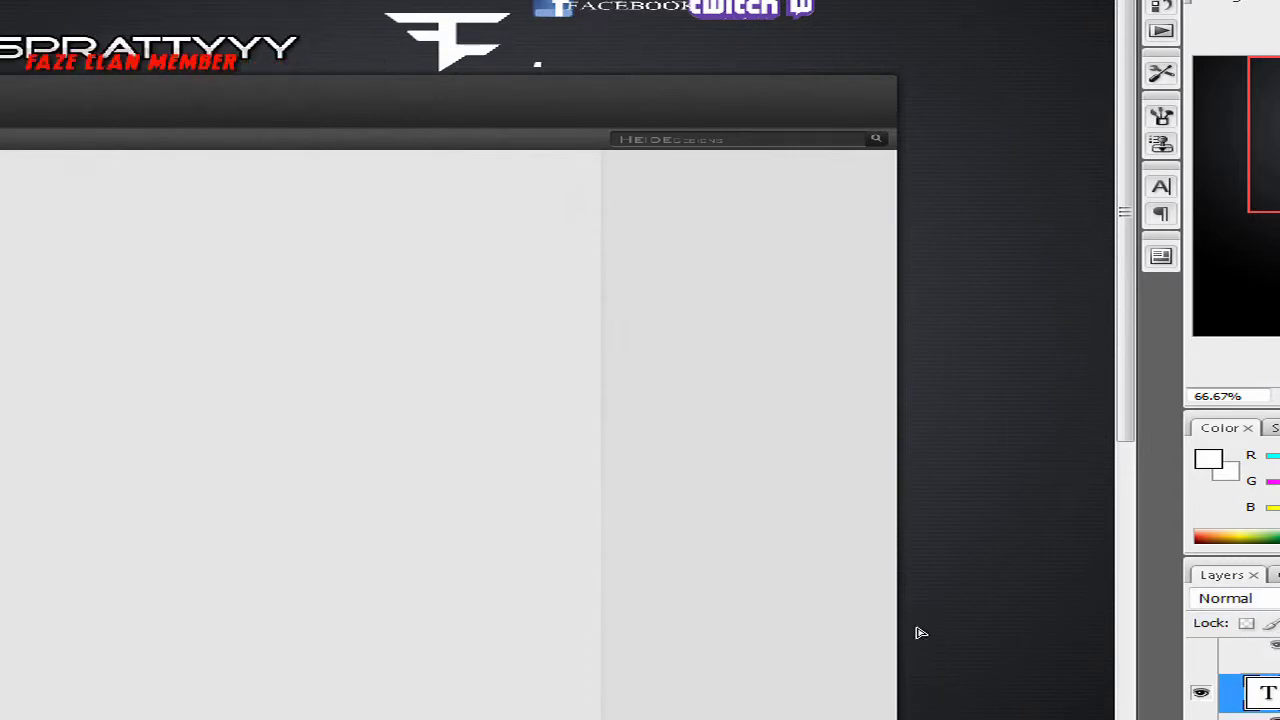
pyautogui.scroll(1, 926, 635)
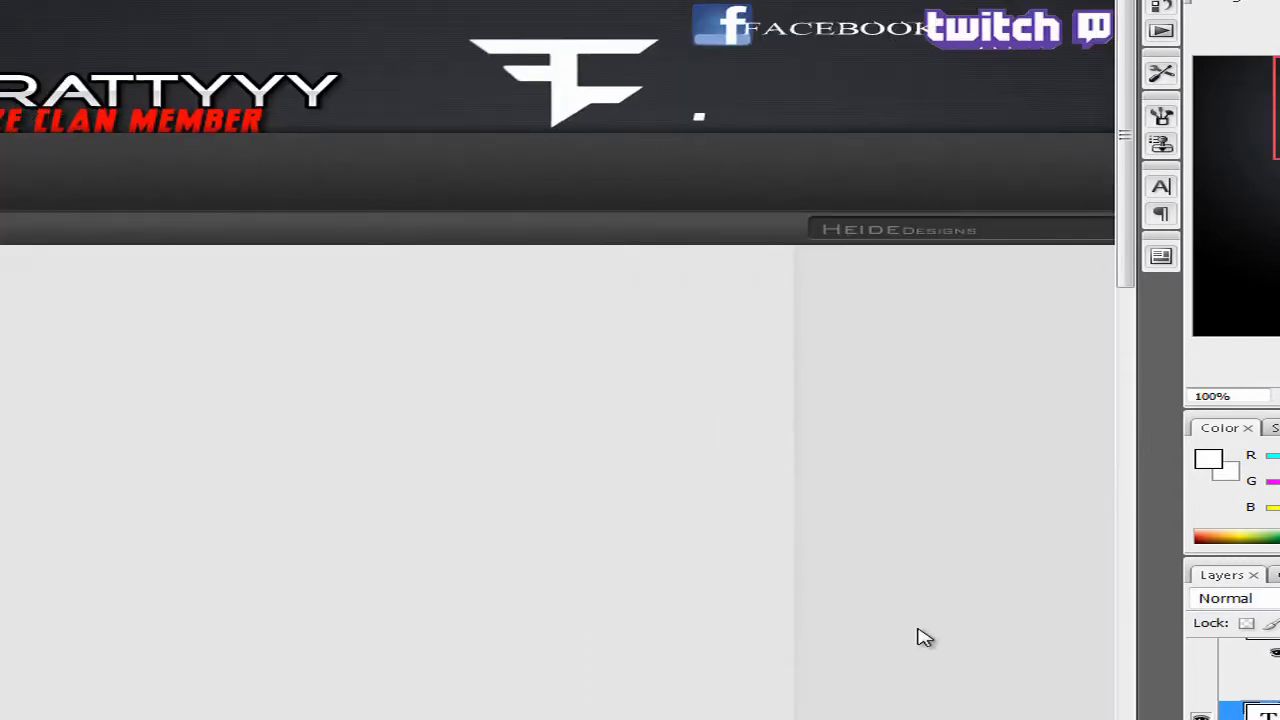
# Give the FaZe emblem a Drop Shadow and a Bevel and Emboss with a pattern Texture scaled to 89%
pyautogui.rightClick(1262, 655)
pyautogui.click(1240, 249)
pyautogui.click(768, 457)
pyautogui.click(704, 501)
pyautogui.click(748, 501)
pyautogui.click(1097, 380)
pyautogui.click(1097, 380)
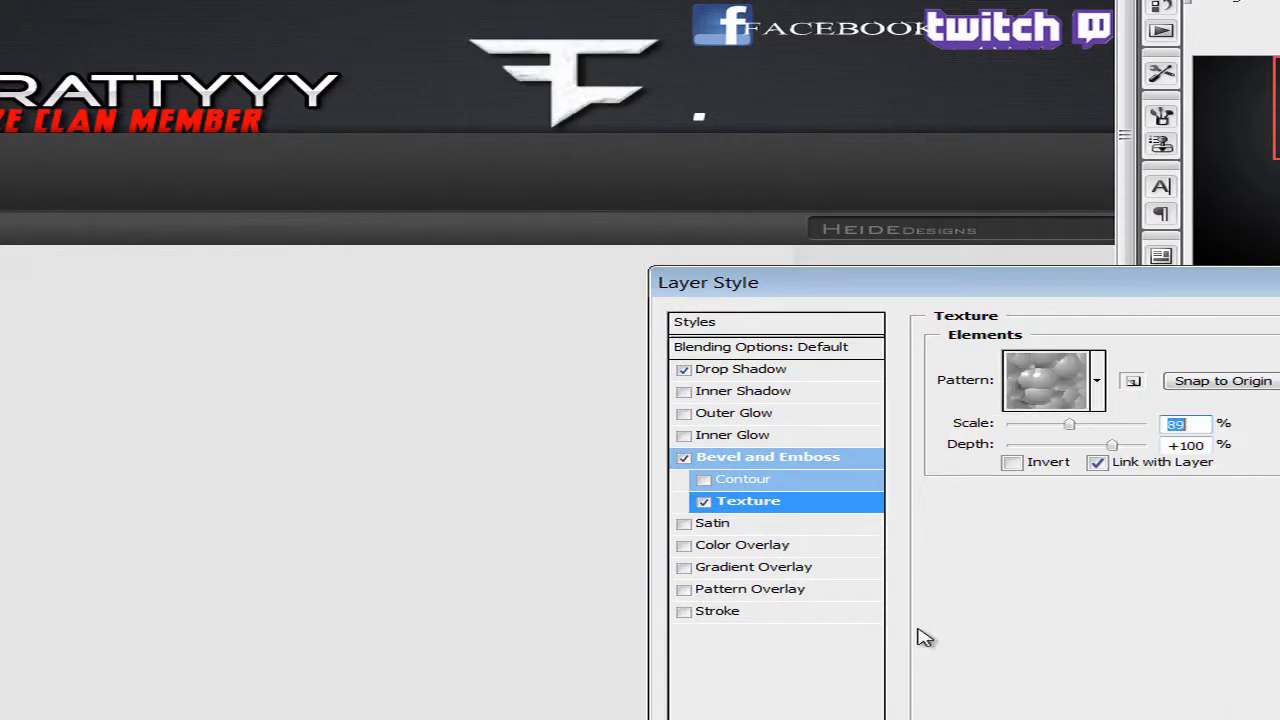
pyautogui.press('Return')
# Shrink the Facebook and Twitch logos and line them up with the label and dot just above the channel header
pyautogui.scroll(-2, 917, 634)
pyautogui.scroll(2, 917, 634)
pyautogui.hscroll(3, 918, 636)
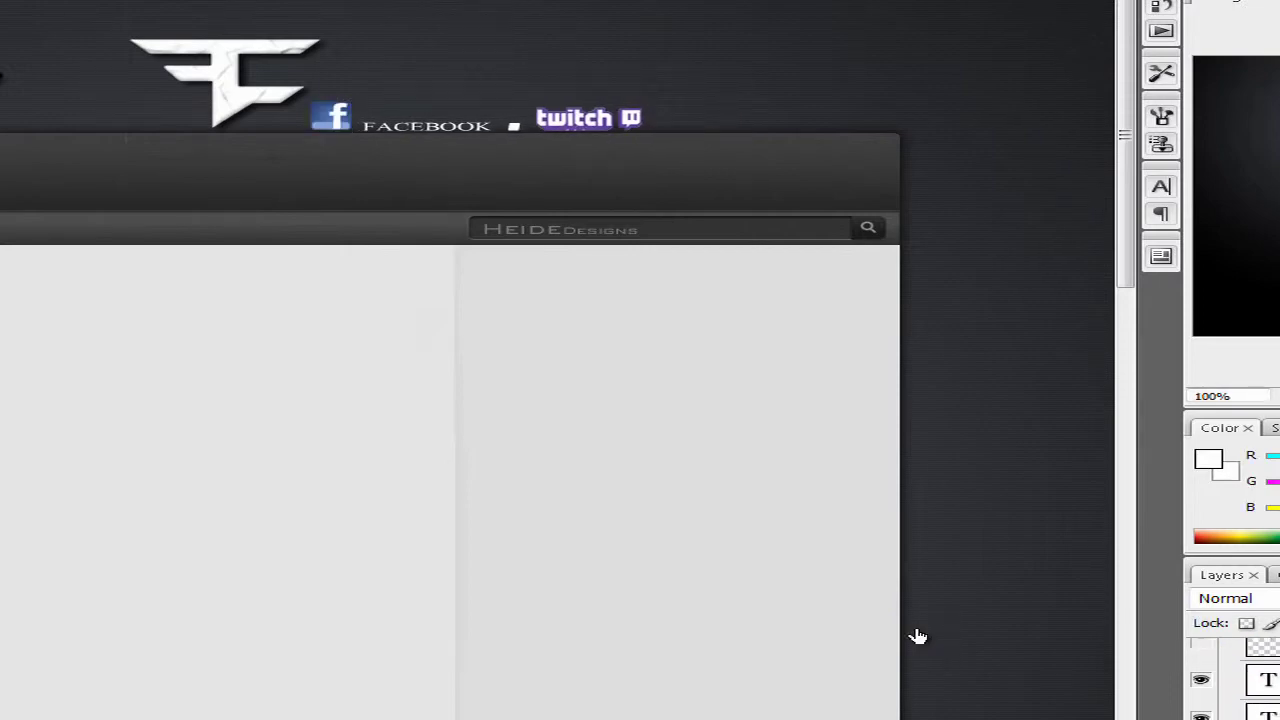
# Bring in a speech-bubble Twitter logo from the image search and cut away its white background along the bubble's outline
pyautogui.hotkey('ctrl', 'v')
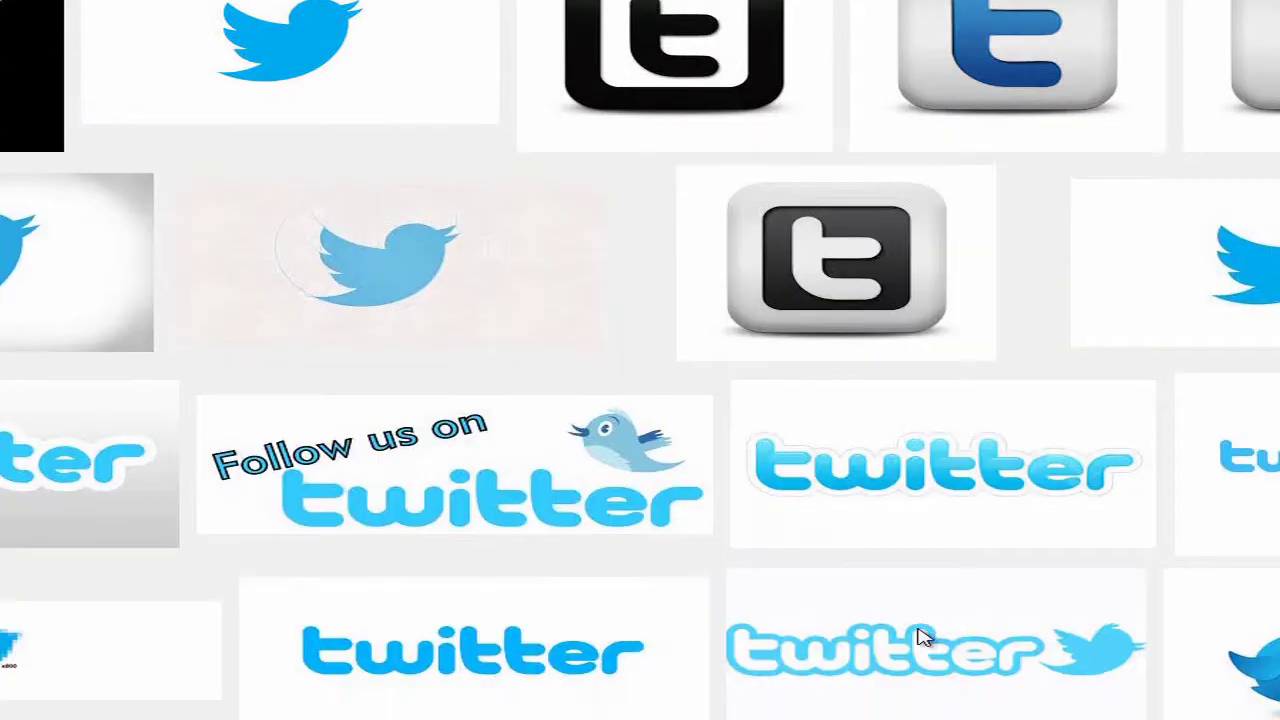
pyautogui.scroll(-6, 922, 637)
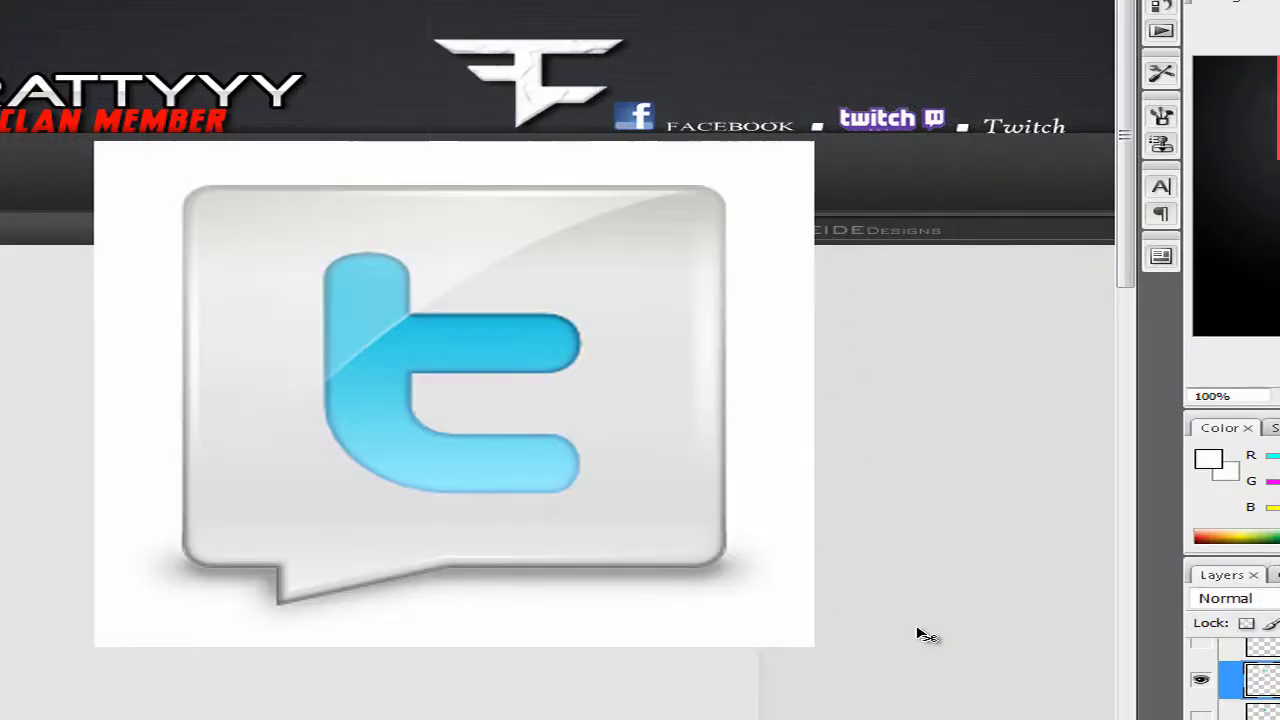
pyautogui.hotkey('ctrl', '+')
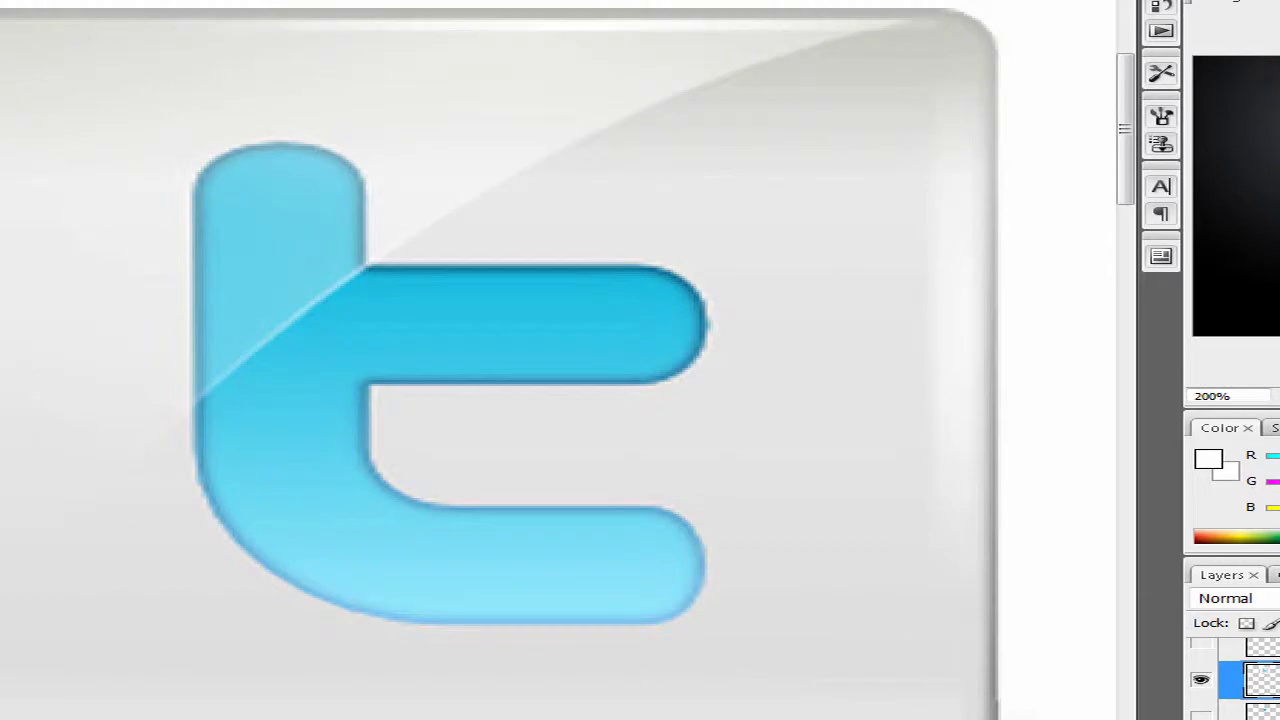
pyautogui.hotkey('ctrl', '-')
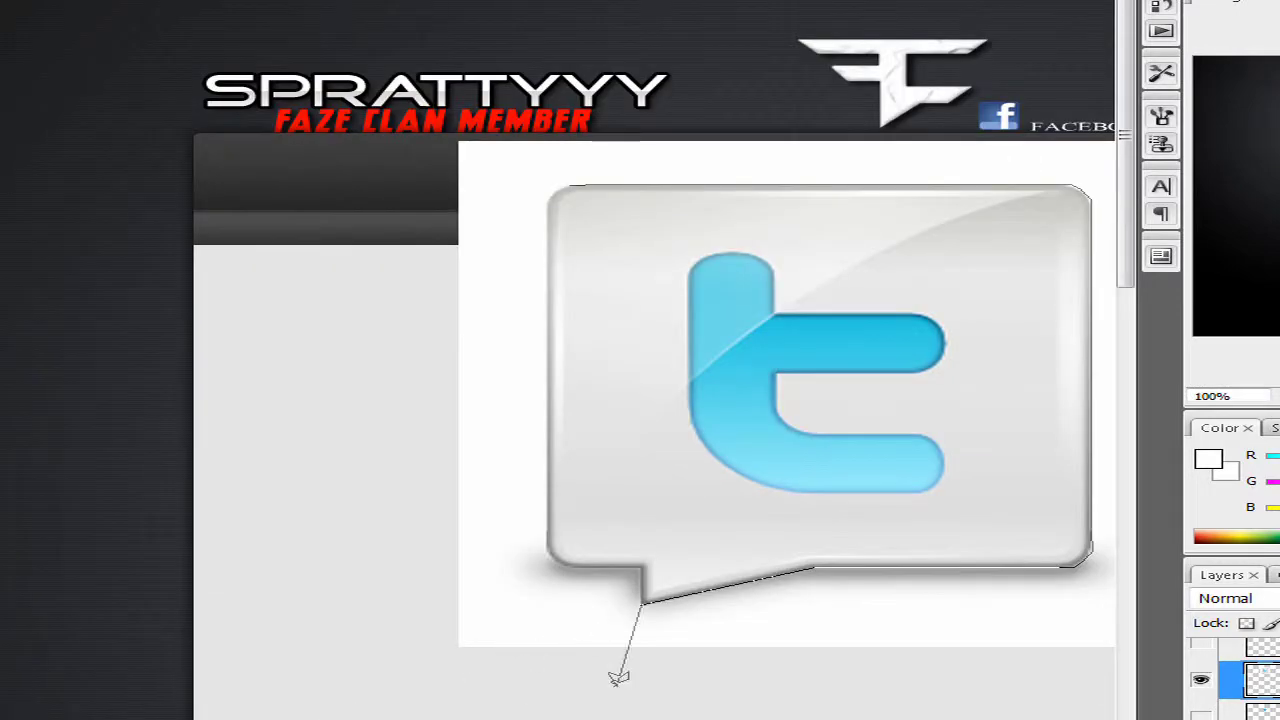
pyautogui.hscroll(5, 523, 400)
pyautogui.hotkey('ctrl', '+')
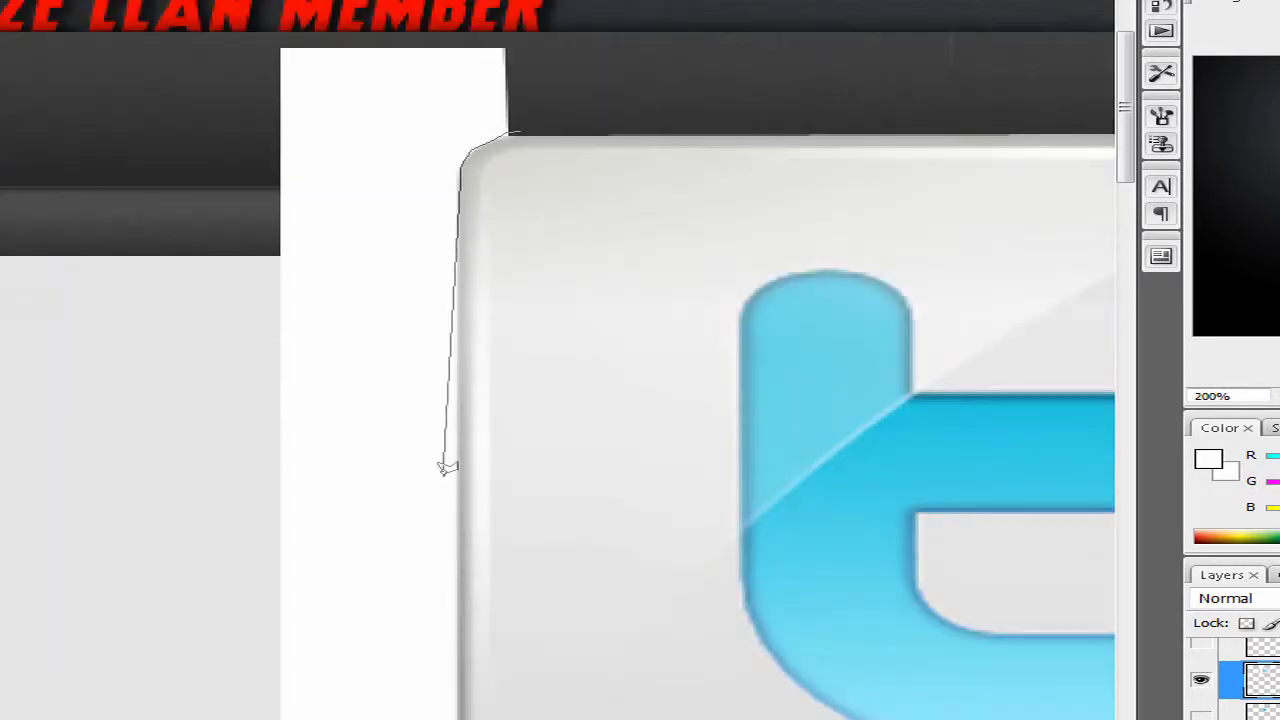
pyautogui.scroll(-5, 441, 347)
pyautogui.scroll(8, 171, 137)
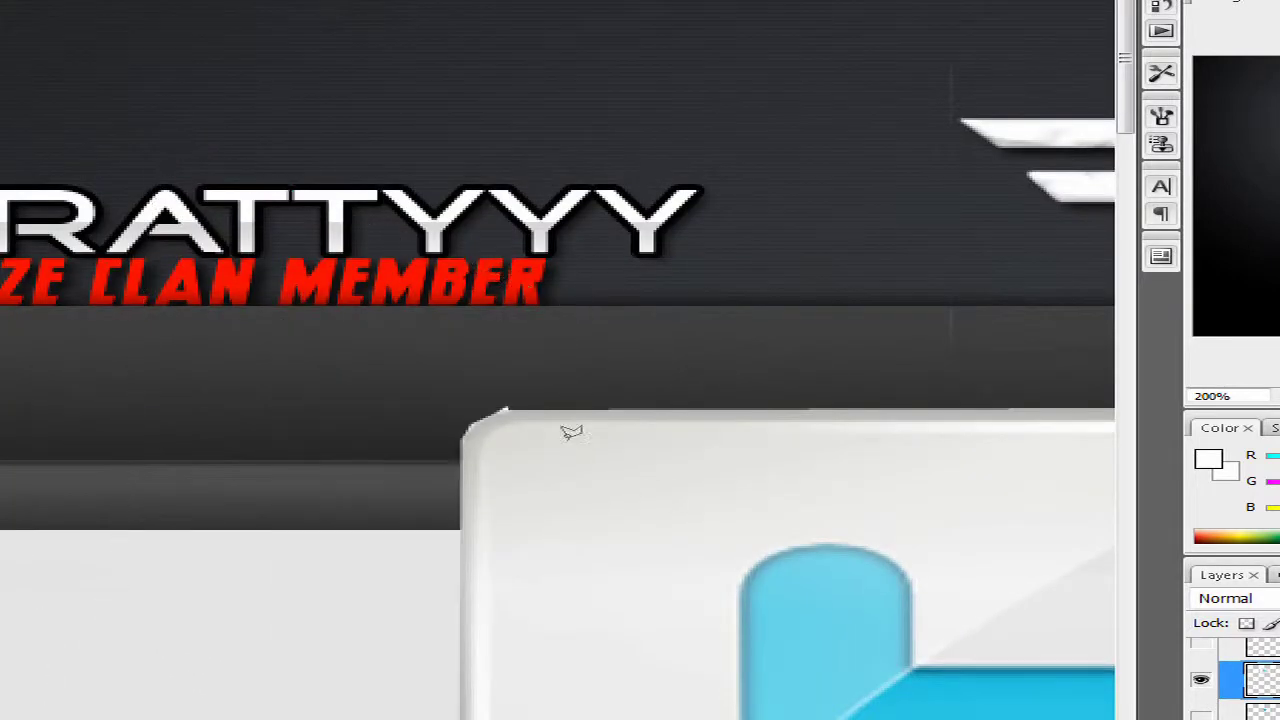
pyautogui.hotkey('ctrl', '-')
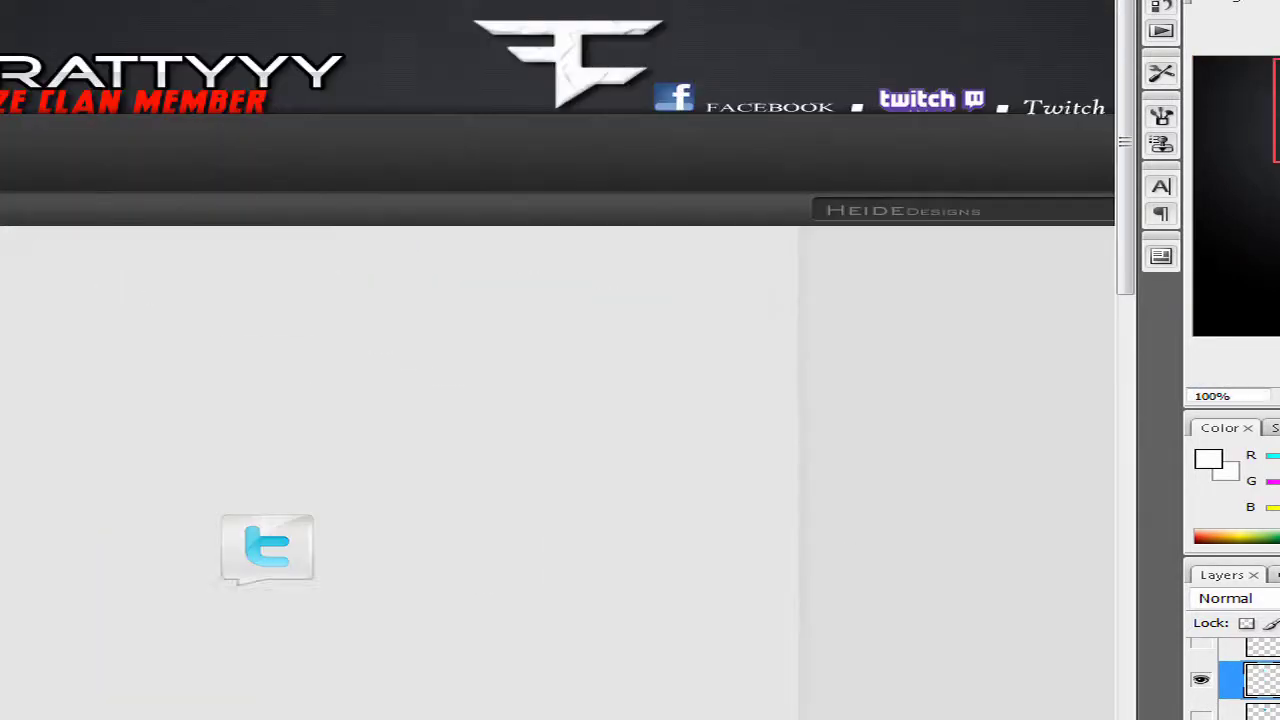
# Apply the Twitter logo's reduced size and position it to the right of the Twitch label
pyautogui.press('Return')
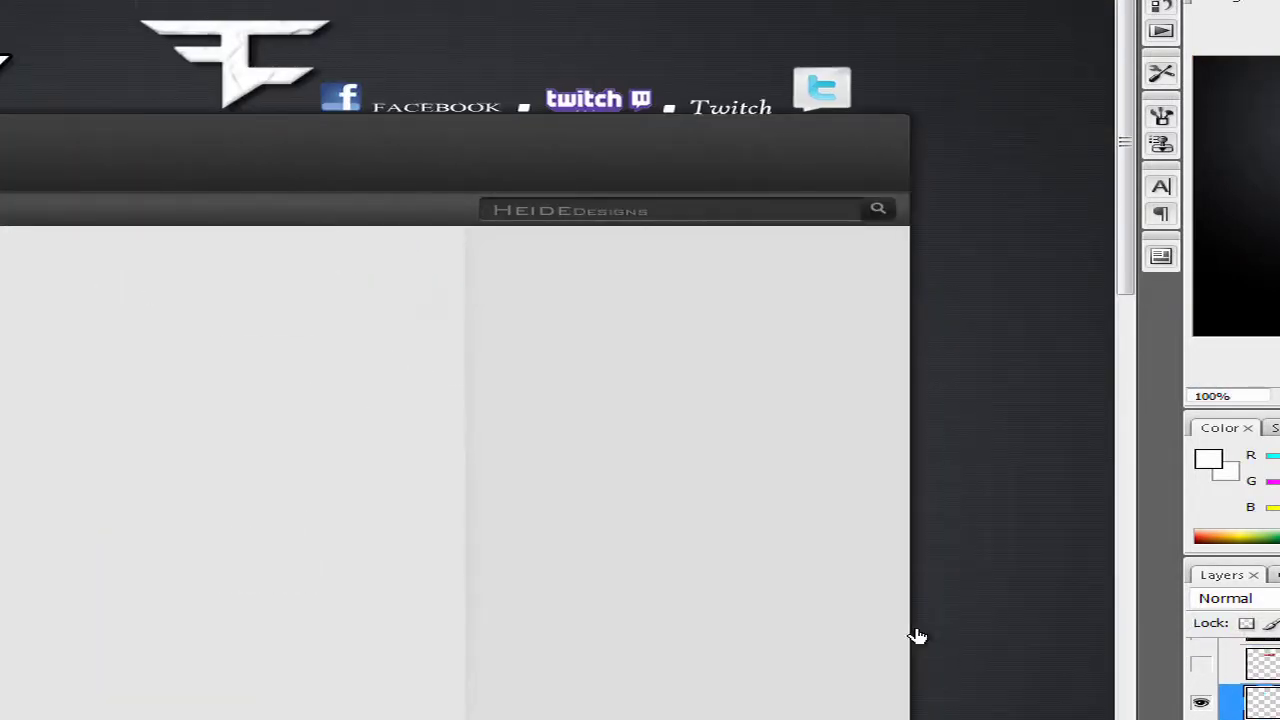
pyautogui.hotkey('shift', 'Left')
pyautogui.hotkey('shift', 'Left')
pyautogui.hotkey('shift', 'Left')
pyautogui.hotkey('shift', 'Left')
pyautogui.hotkey('shift', 'Left')
pyautogui.hotkey('shift', 'Left')
pyautogui.hotkey('shift', 'Left')
pyautogui.hotkey('shift', 'Left')
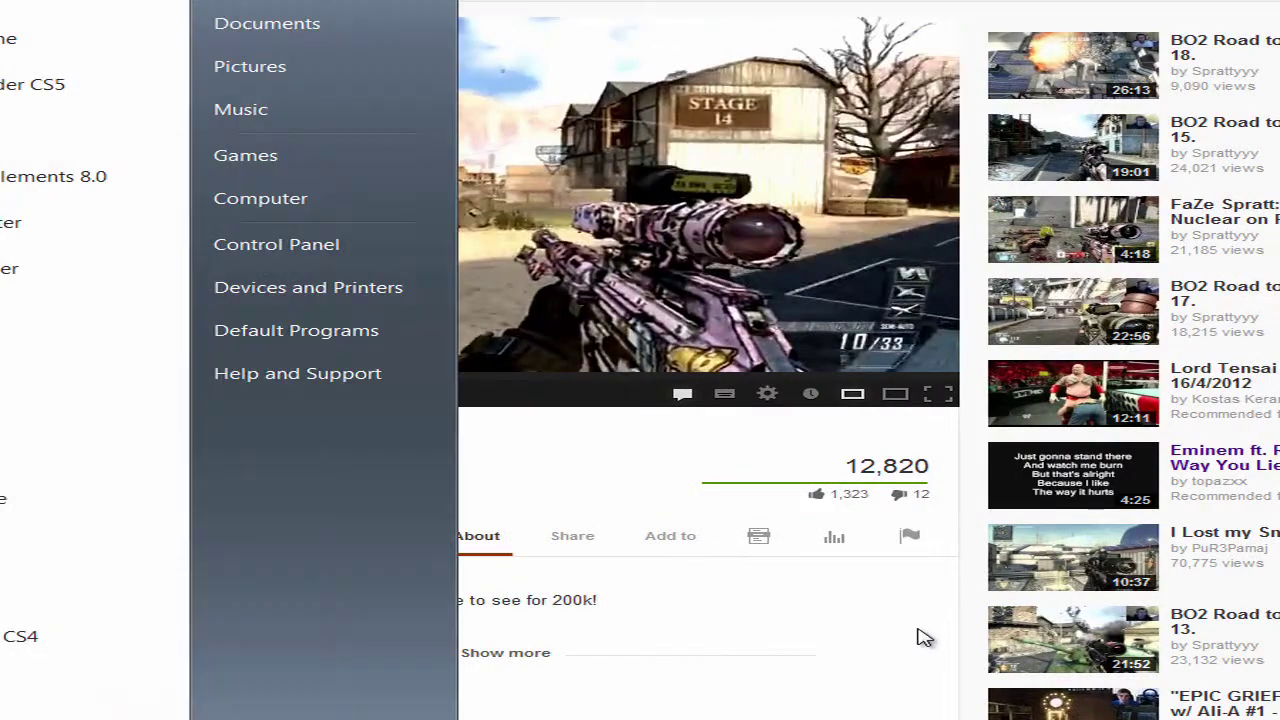
# Outline the white area above the Union Jack along the flag's wavy upper edge and remove it
pyautogui.click(924, 638)
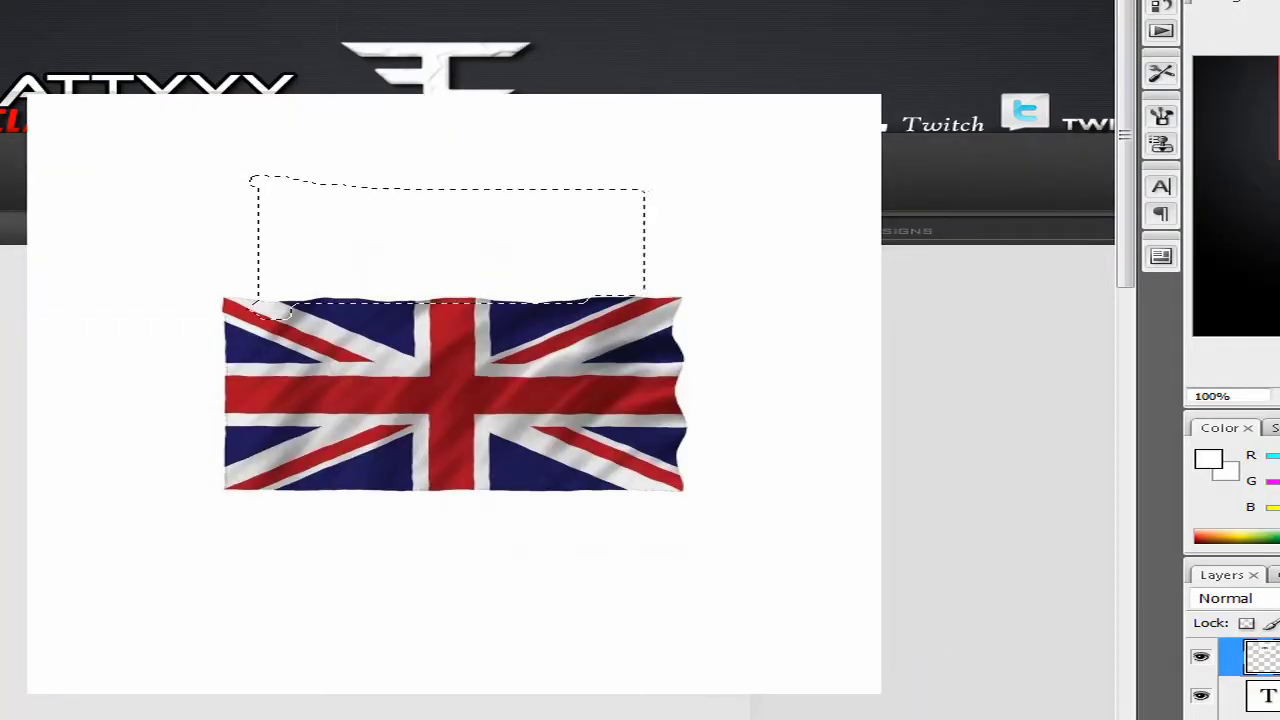
pyautogui.hotkey('ctrl', '+')
pyautogui.hotkey('ctrl', '+')
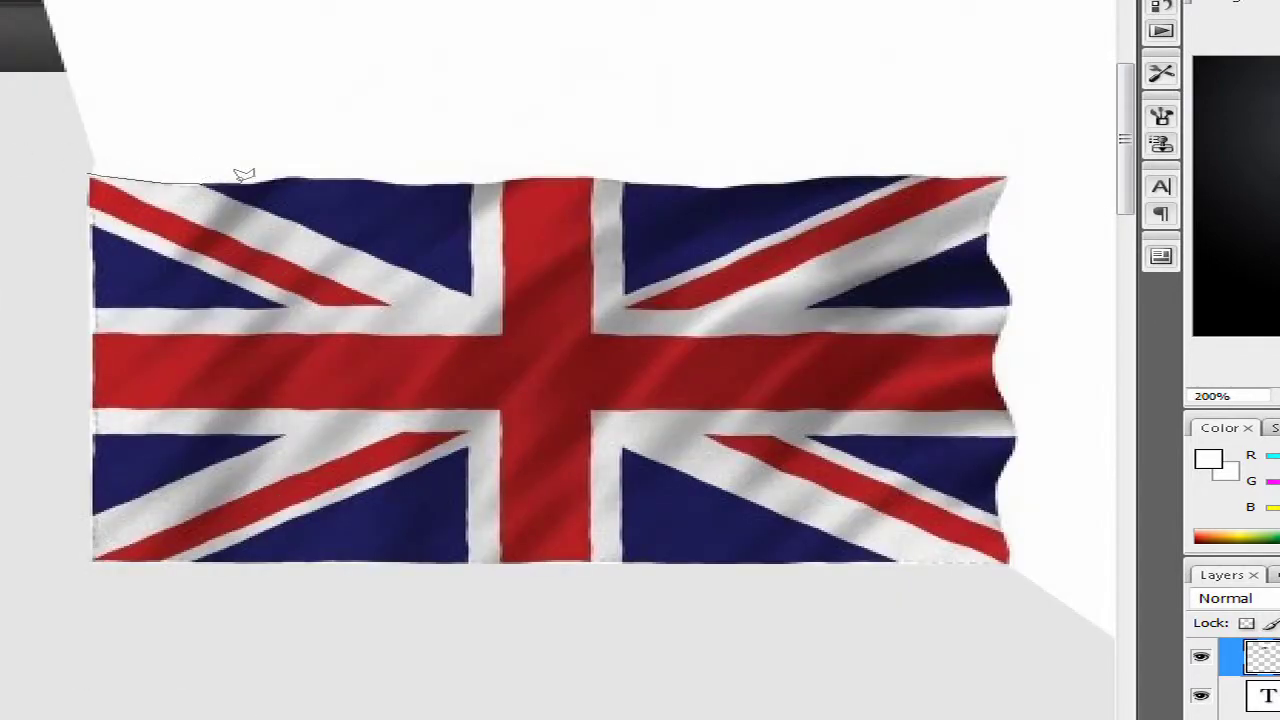
pyautogui.click(1004, 180)
pyautogui.scroll(4, 1004, 150)
pyautogui.click(1004, 122)
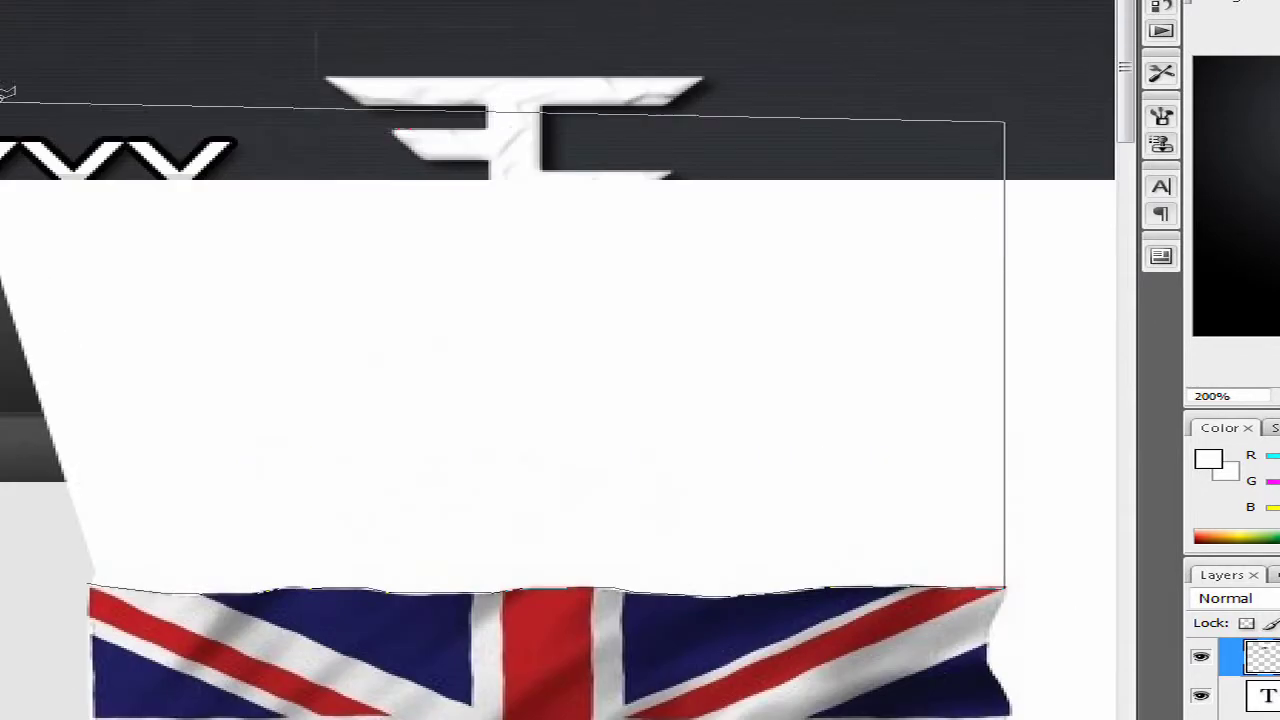
pyautogui.click(82, 570)
# Select the remaining white background along the flag's wavy right edge, delete it and deselect
pyautogui.hotkey('ctrl', '+')
pyautogui.hscroll(5, 917, 640)
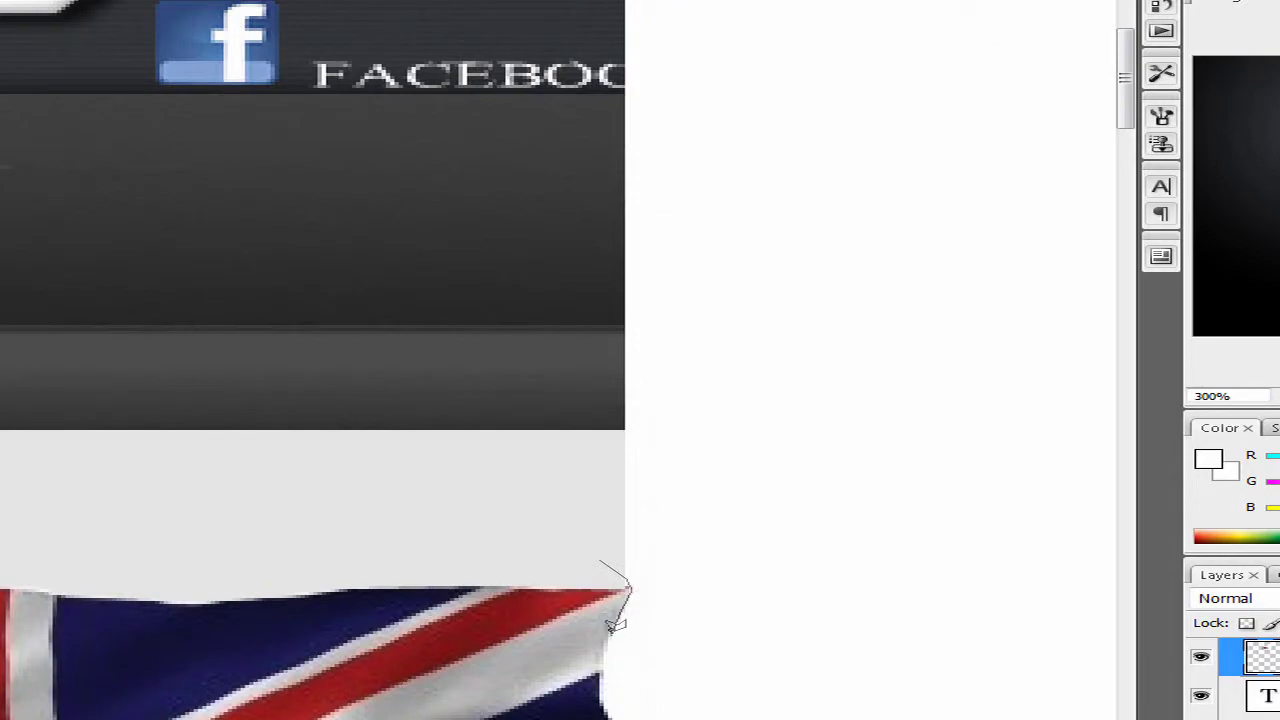
pyautogui.scroll(-6, 630, 532)
pyautogui.hotkey('ctrl', '-')
pyautogui.hotkey('ctrl', '-')
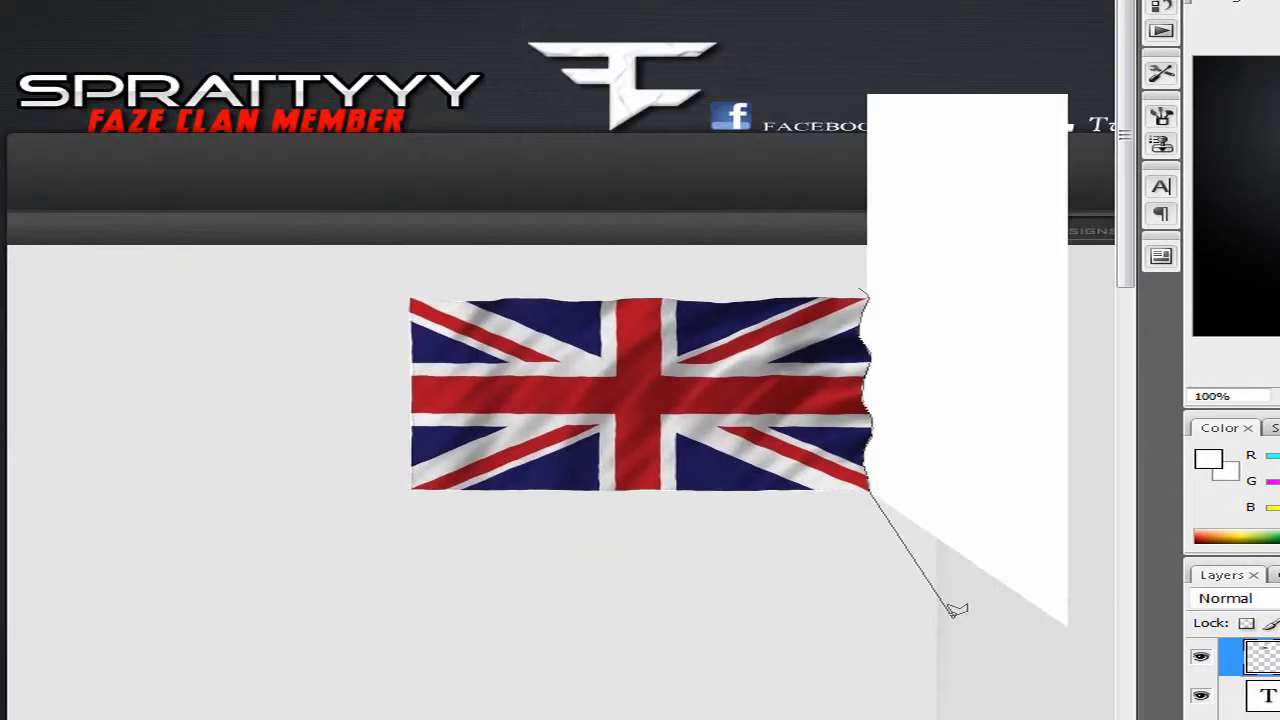
pyautogui.click(1045, 638)
pyautogui.doubleClick(925, 635)
pyautogui.press('Delete')
pyautogui.hotkey('ctrl', 'd')
# Enlarge the Union Jack with Free Transform so it spans the channel header area
pyautogui.hotkey('ctrl', 't')
pyautogui.hotkey('ctrl', '+')
pyautogui.hotkey('ctrl', '-')
pyautogui.hotkey('ctrl', '-')
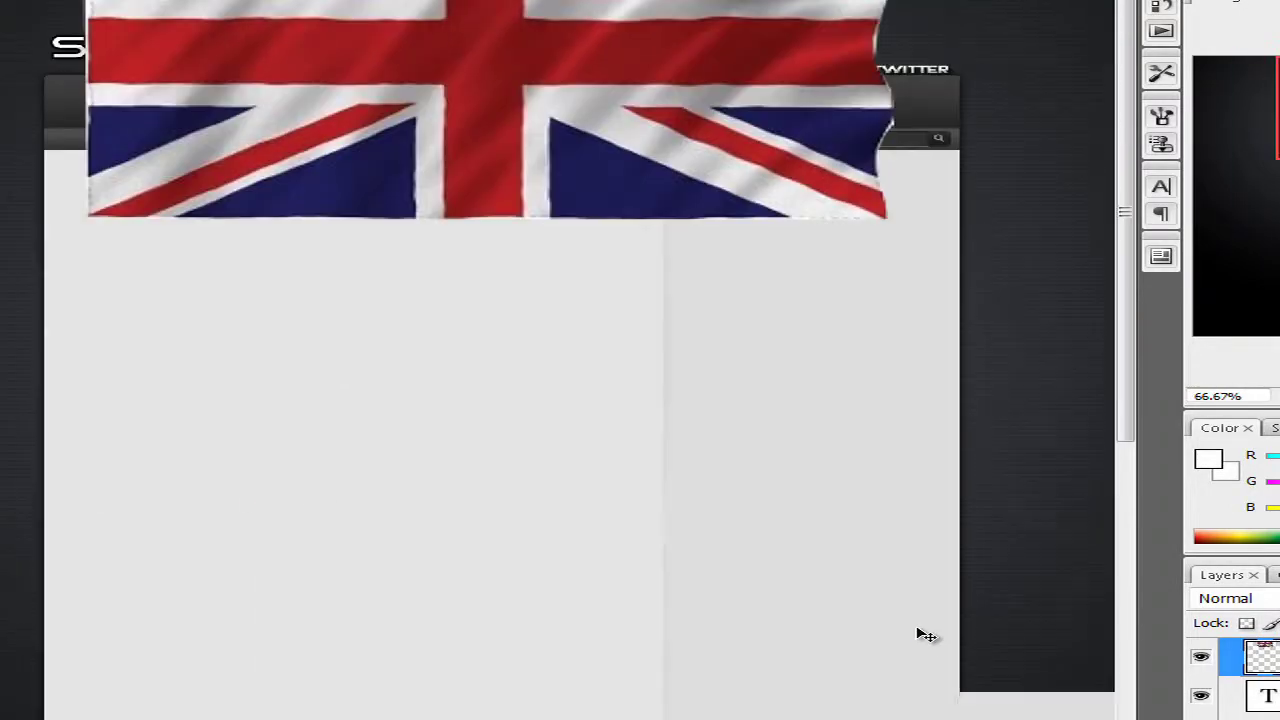
pyautogui.press('Return')
# Cycle through the blending modes for the flag layer and set it to Lighten
pyautogui.hotkey('shift', '+')
pyautogui.hotkey('shift', '+')
pyautogui.hotkey('shift', '+')
pyautogui.hotkey('shift', '+')
pyautogui.hotkey('shift', '+')
pyautogui.hotkey('shift', '+')
pyautogui.hotkey('shift', '+')
pyautogui.hotkey('shift', '+')
pyautogui.hotkey('shift', '+')
pyautogui.hotkey('shift', '+')
pyautogui.hotkey('shift', '+')
pyautogui.hotkey('shift', '+')
pyautogui.hotkey('shift', '+')
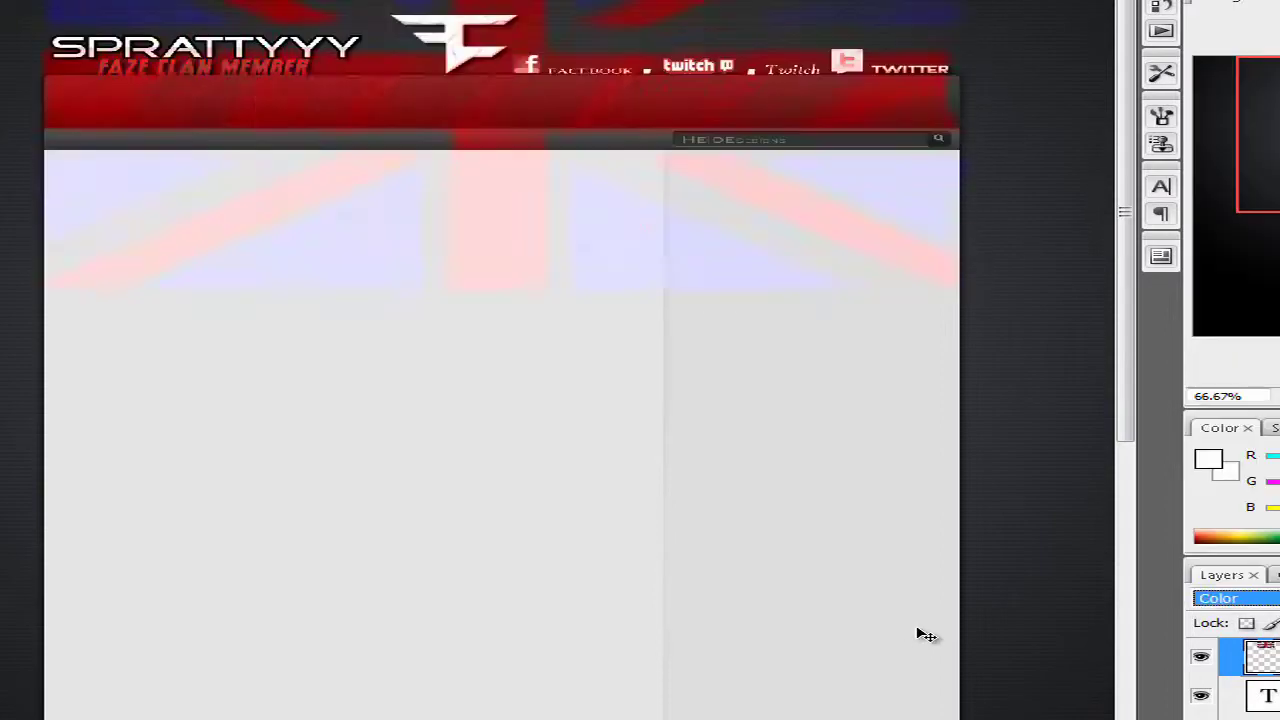
pyautogui.hotkey('shift', '-')
pyautogui.hotkey('shift', '-')
pyautogui.hotkey('shift', '-')
pyautogui.hotkey('shift', '-')
pyautogui.hotkey('shift', '-')
pyautogui.hotkey('shift', '-')
pyautogui.hscroll(2, 917, 632)
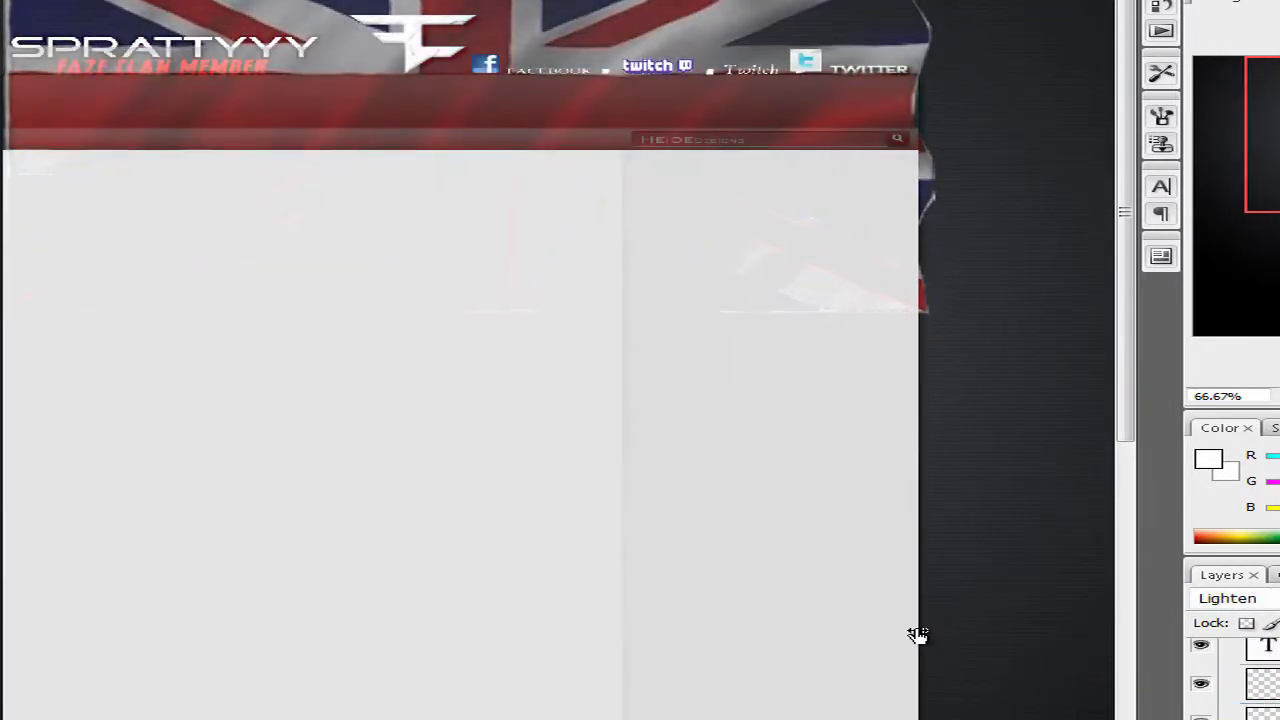
# Fade the flag behind the header artwork and trim the parts that stick out past the sides of the channel panel
pyautogui.hotkey('alt', 'i')
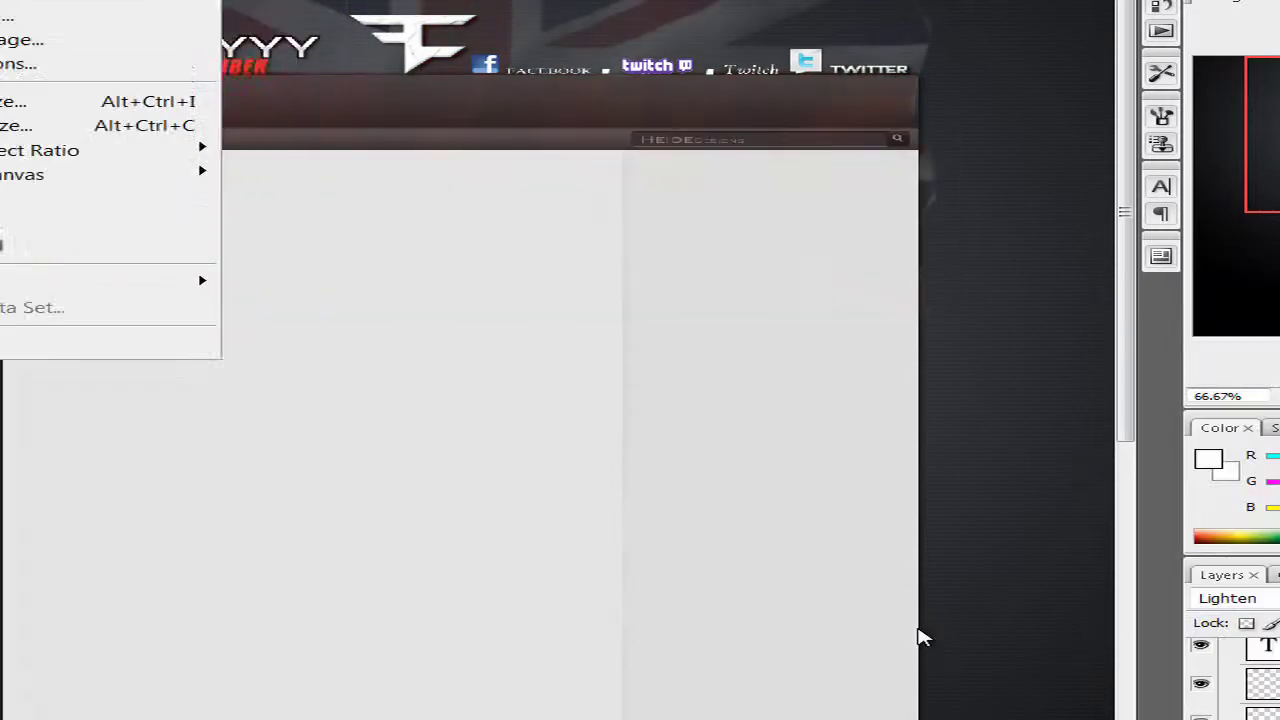
pyautogui.press('Escape')
pyautogui.hotkey('ctrl', 'd')
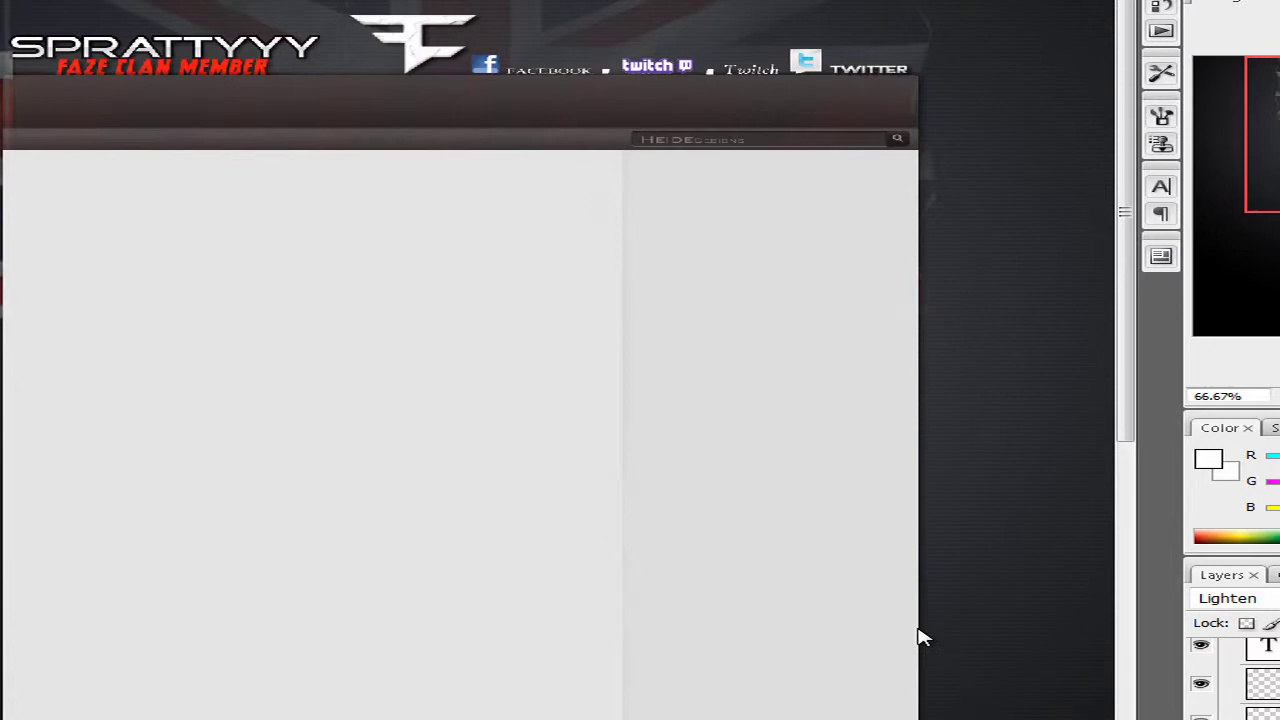
pyautogui.hotkey('ctrl', '+')
pyautogui.press('Escape')
pyautogui.hotkey('alt', 'e')
pyautogui.press('Return')
pyautogui.hotkey('ctrl', '-')
pyautogui.hotkey('ctrl', '-')
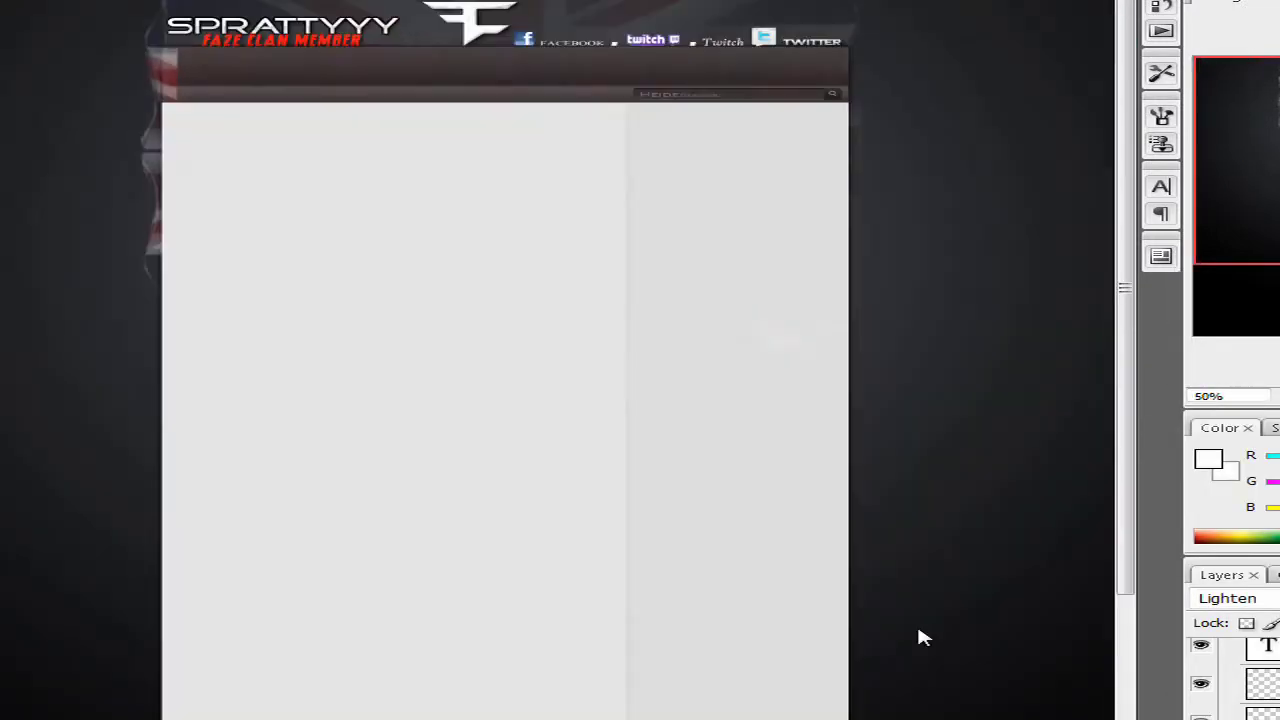
pyautogui.hotkey('ctrl', '+')
pyautogui.hotkey('ctrl', '+')
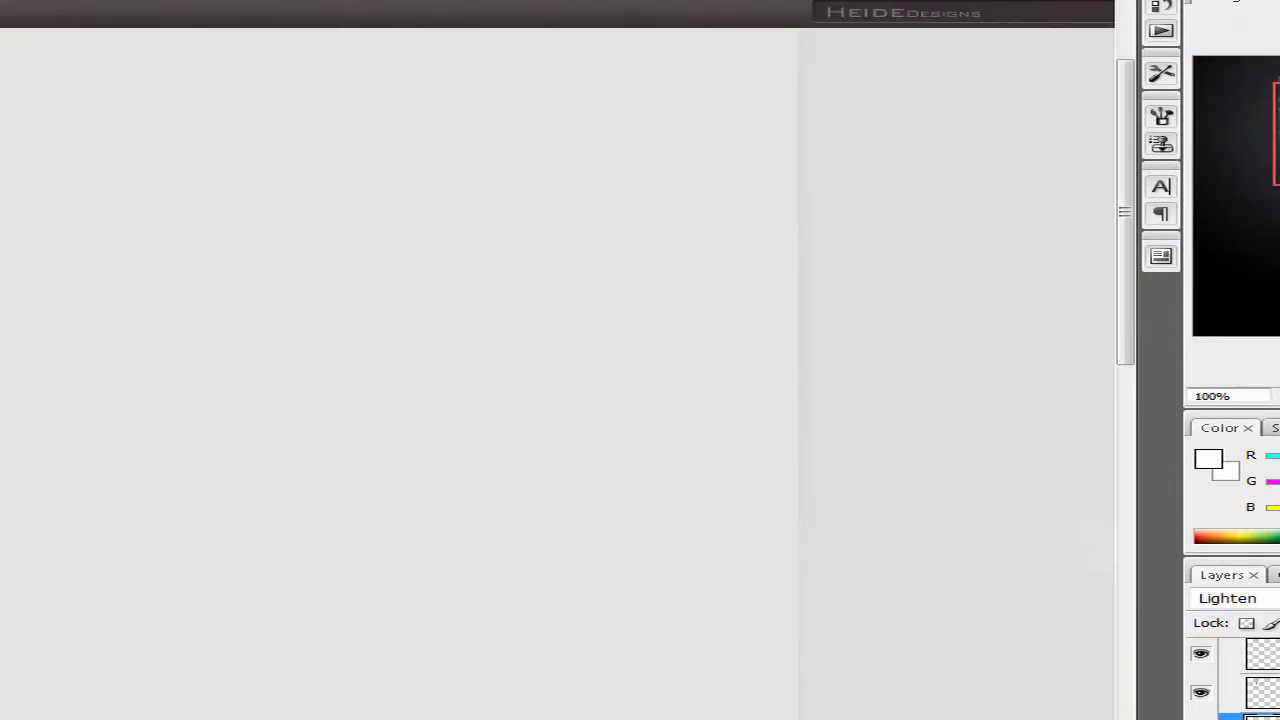
pyautogui.hotkey('ctrl', '-')
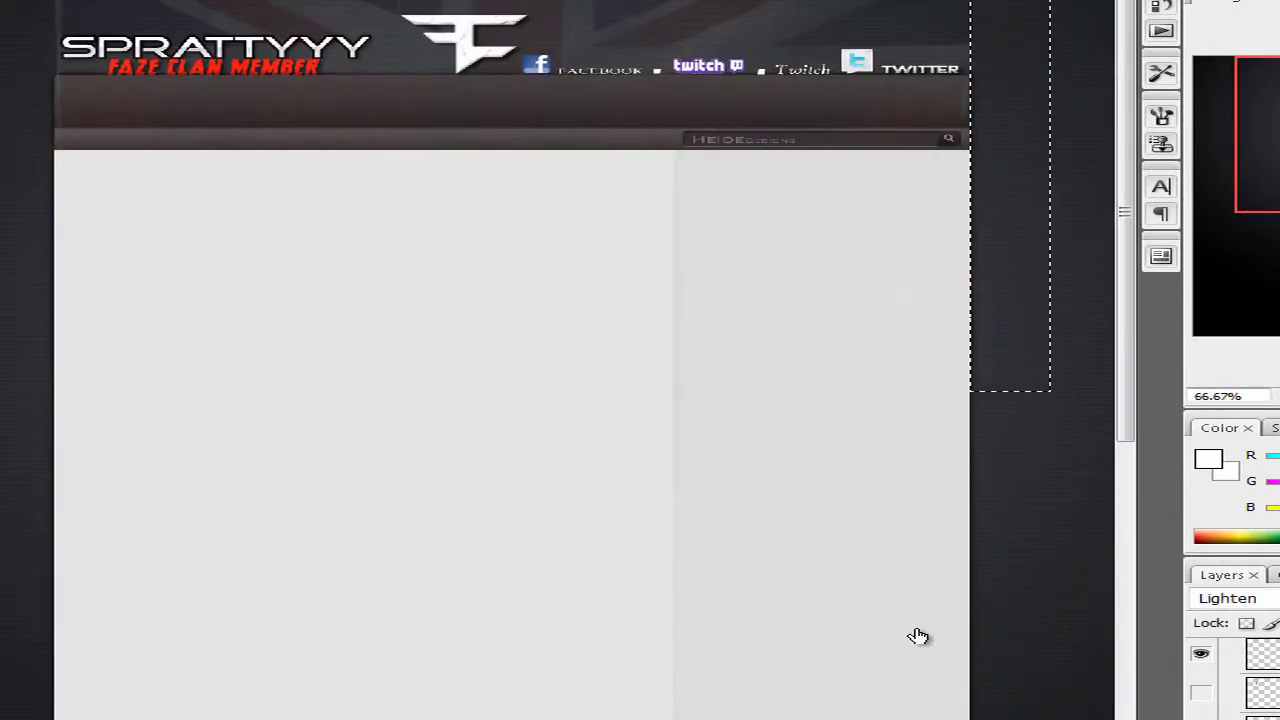
# Place a gameplay video thumbnail above the social media row and add the text "Latest Videos" to it
pyautogui.hotkey('ctrl', '+')
pyautogui.scroll(3, 918, 637)
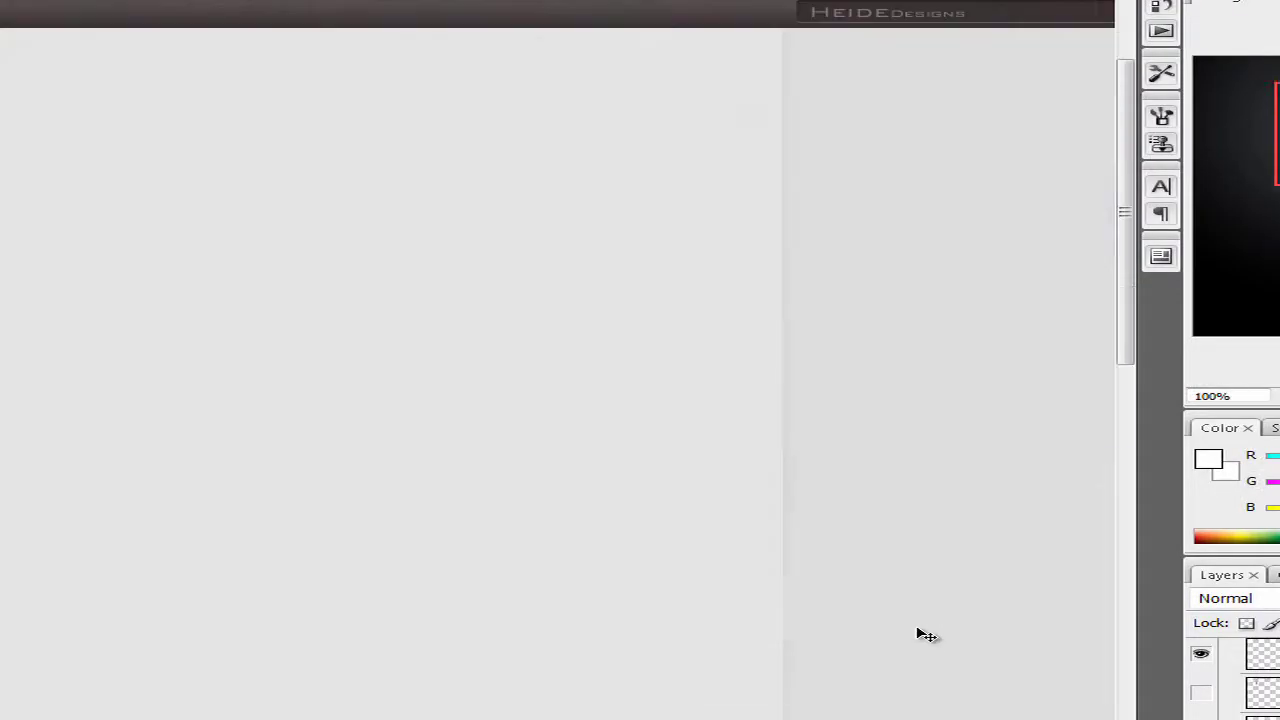
pyautogui.hotkey('ctrl', '+')
pyautogui.hscroll(5, 918, 637)
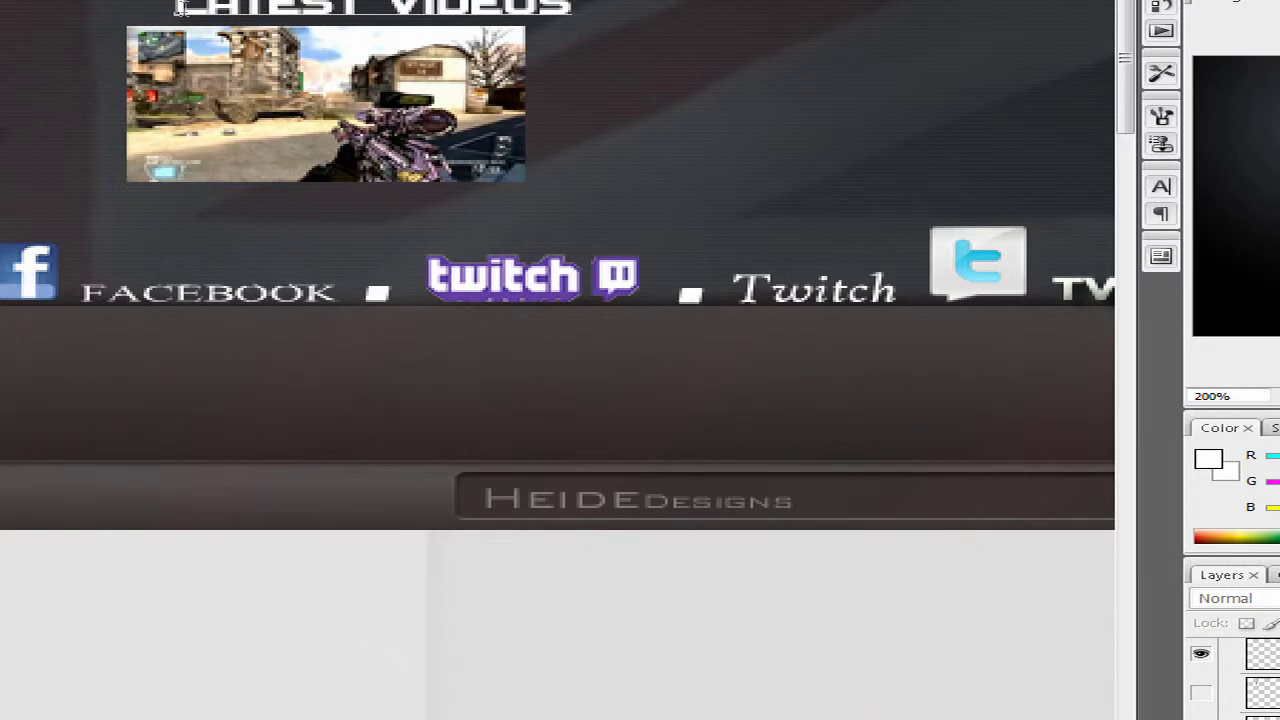
pyautogui.hscroll(2, 920, 634)
pyautogui.hotkey('ctrl', '-')
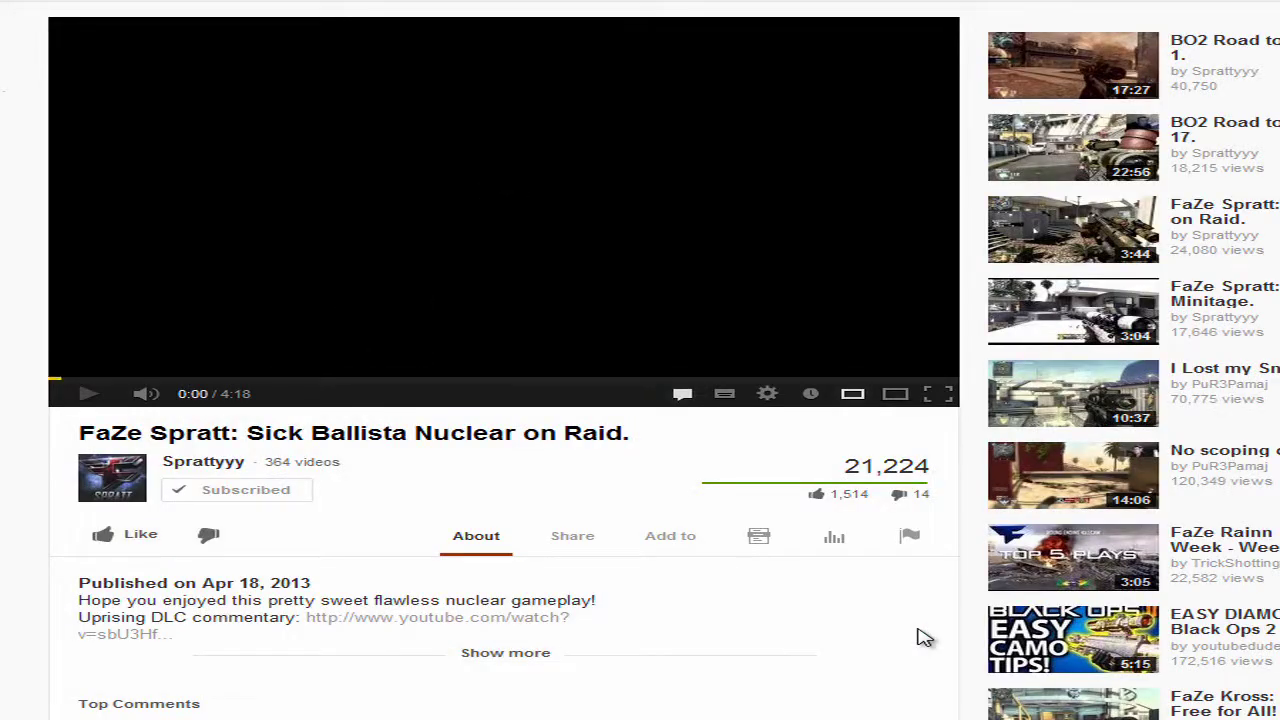
# Capture a frame from the "FaZe Spratt: Sick Ballista Nuclear on Raid." video and add it as a second "Latest Videos" thumbnail
pyautogui.press('super')
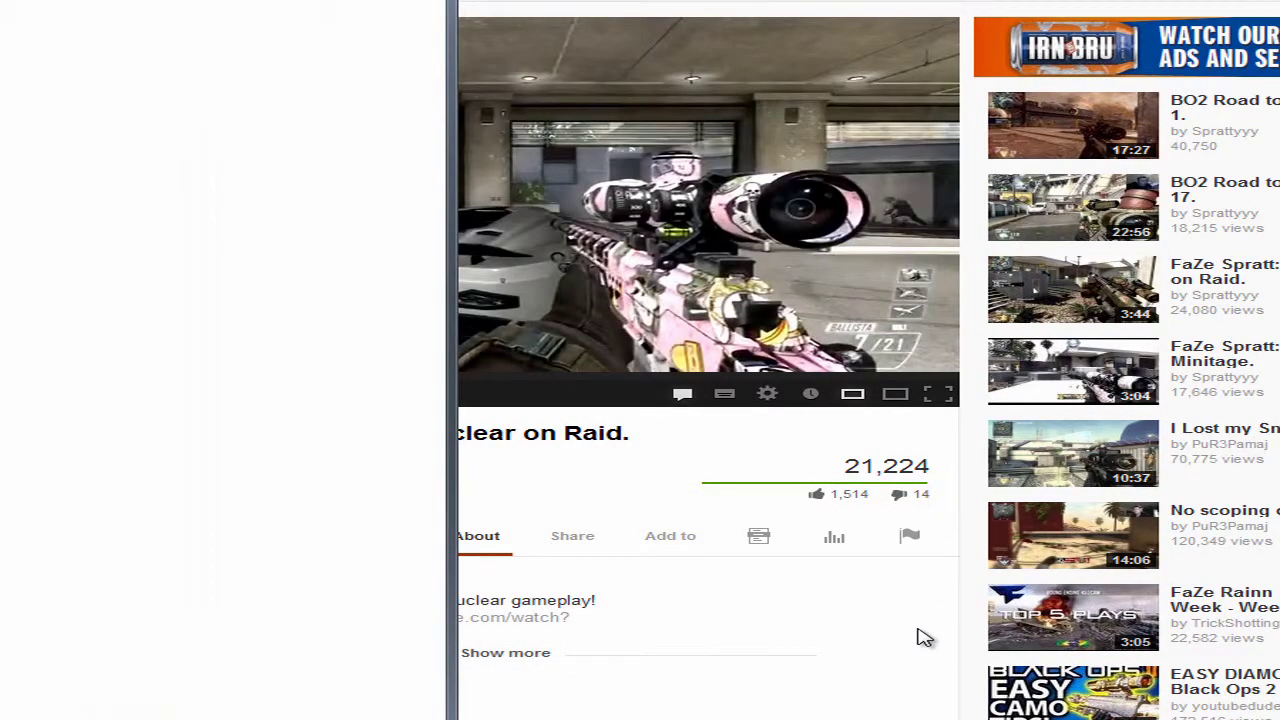
pyautogui.press('Return')
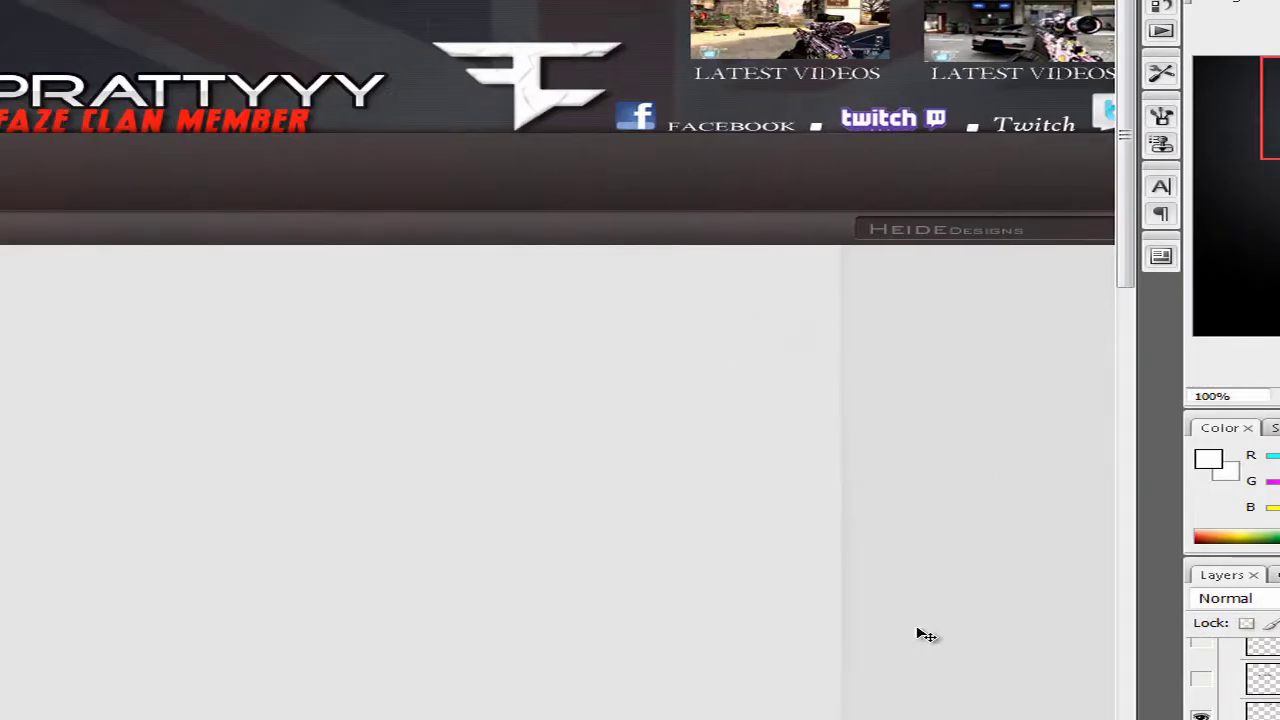
pyautogui.hscroll(2, 925, 635)
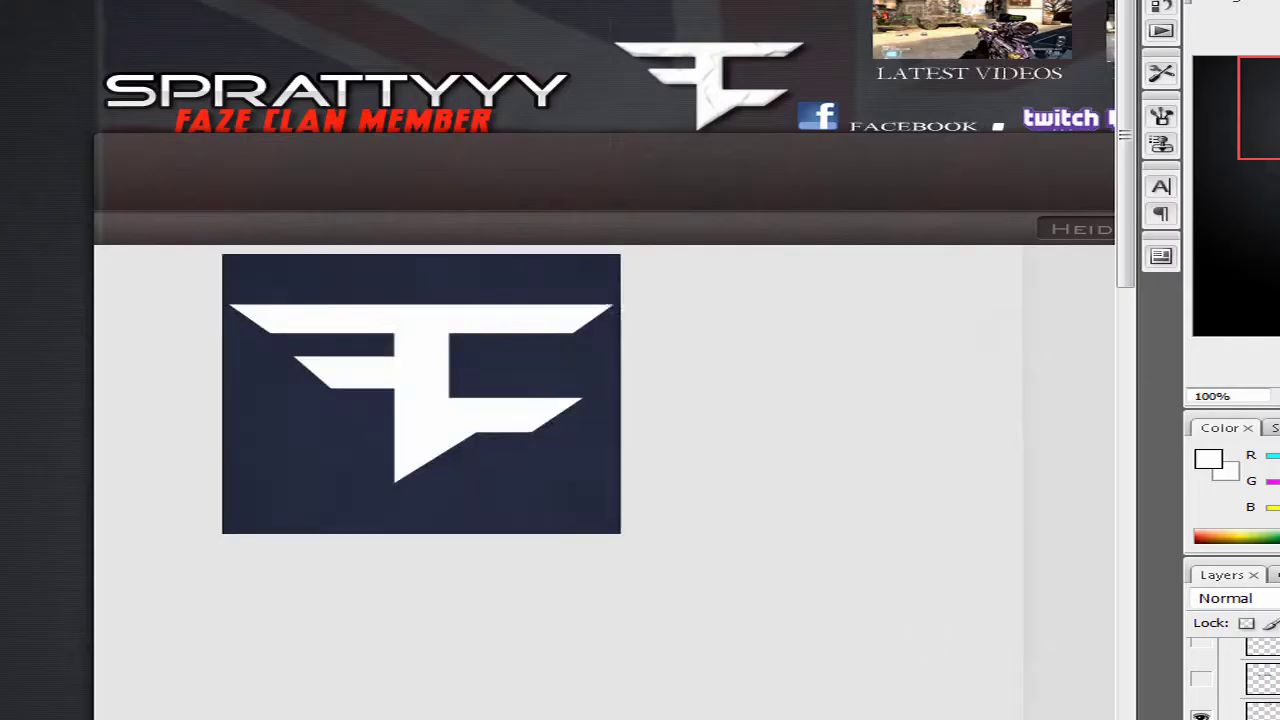
# Undo adding the flat white FaZe logo image with the dark blue background on the channel panel
pyautogui.hotkey('ctrl', 'z')
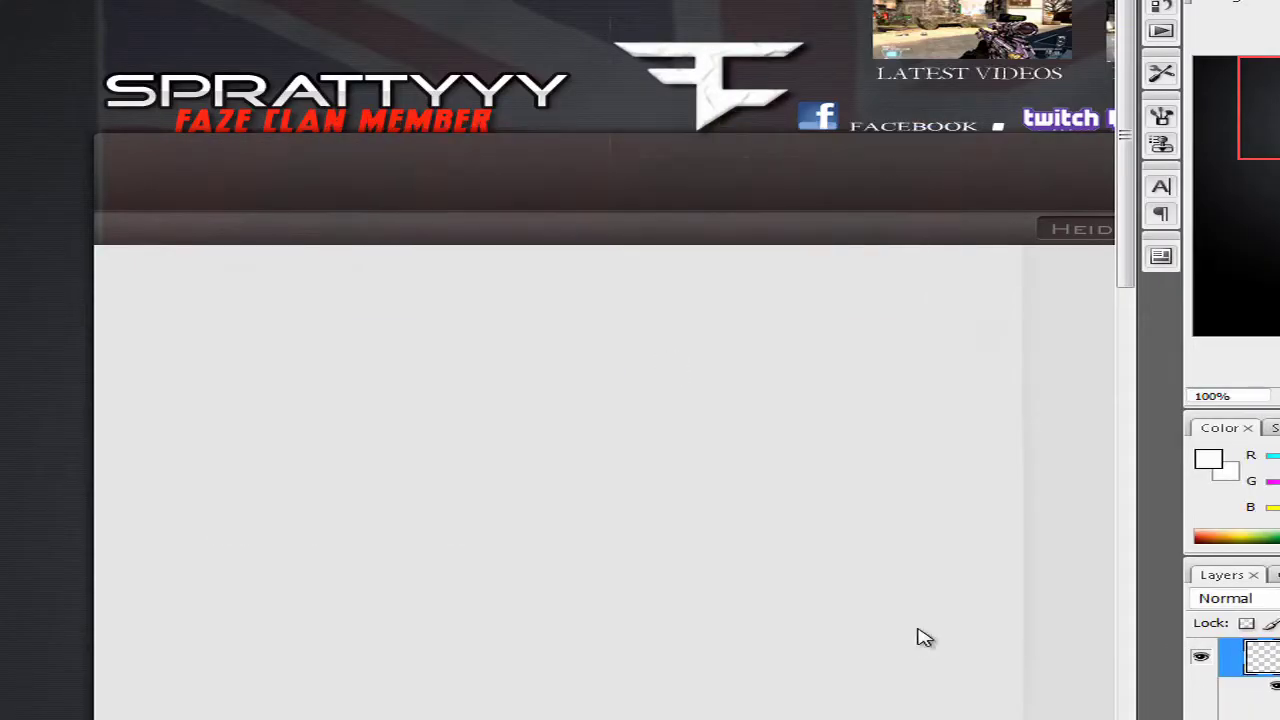
pyautogui.hotkey('ctrl', '-')
pyautogui.hotkey('ctrl', '-')
pyautogui.hotkey('ctrl', '+')
pyautogui.hotkey('ctrl', '+')
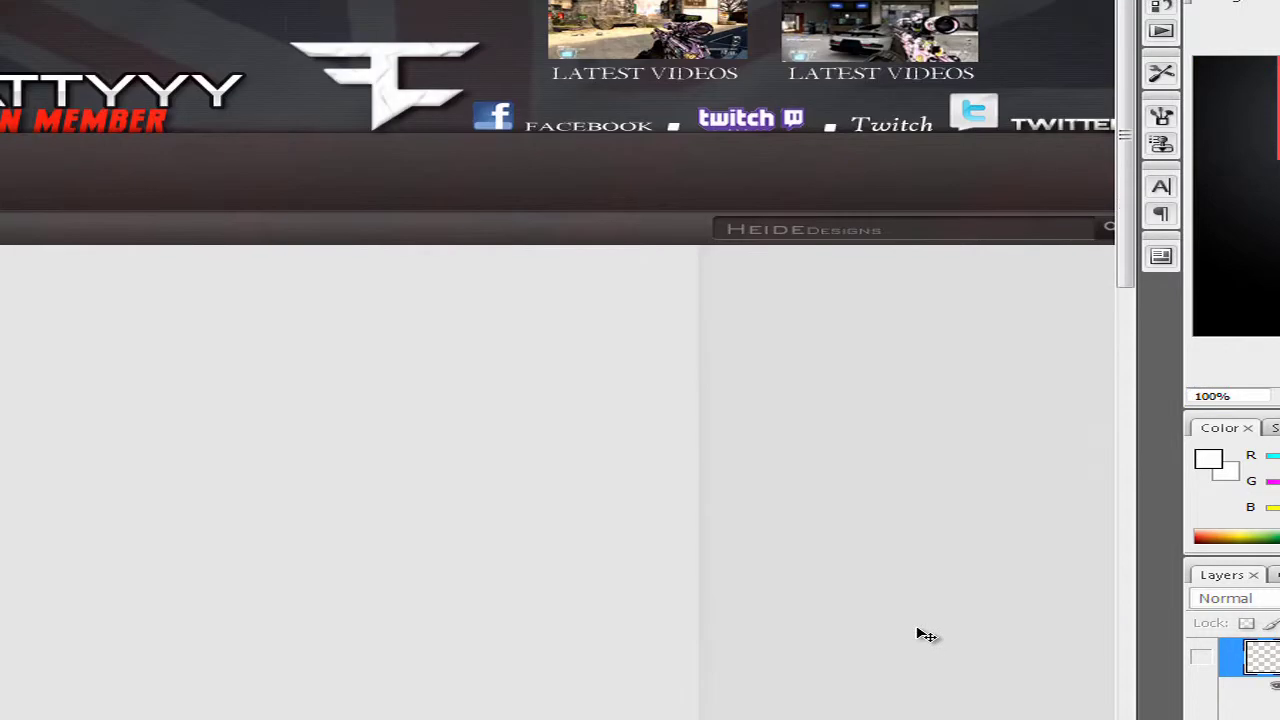
# Add a bar across the top of the header with a drop shadow and a 90° linear black-to-white gradient overlay
pyautogui.hotkey('ctrl', 'v')
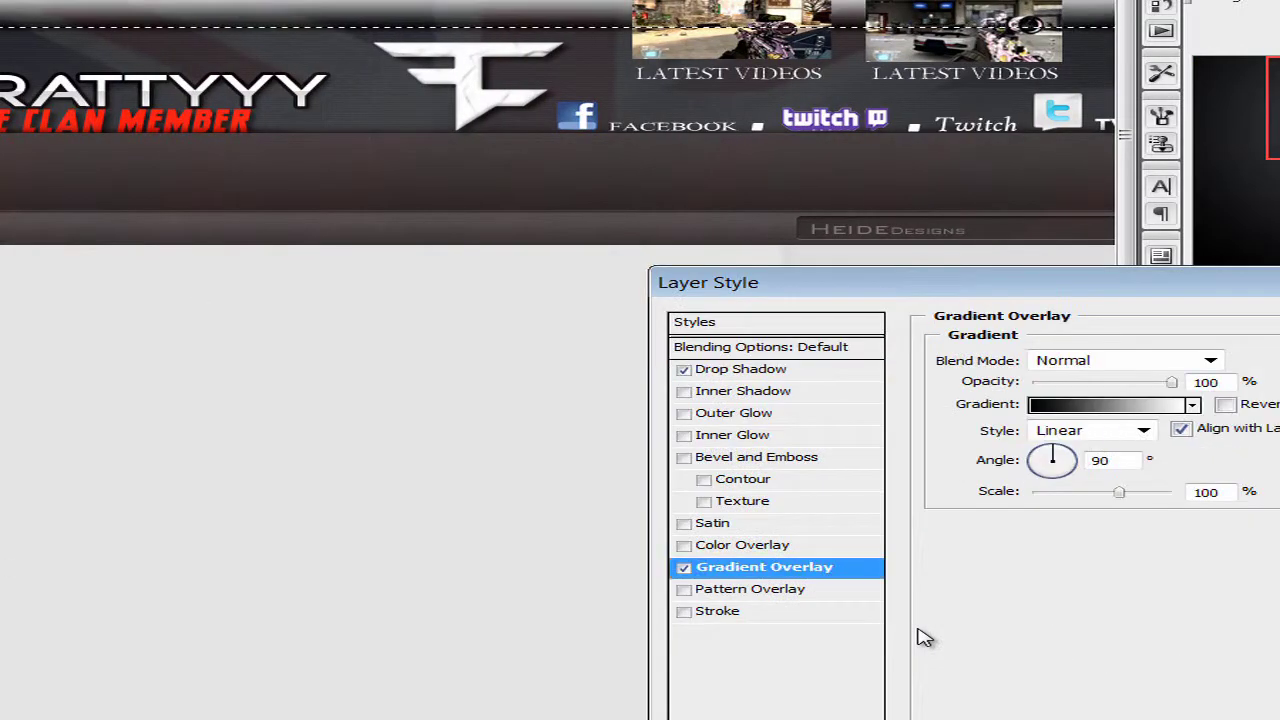
pyautogui.press('Return')
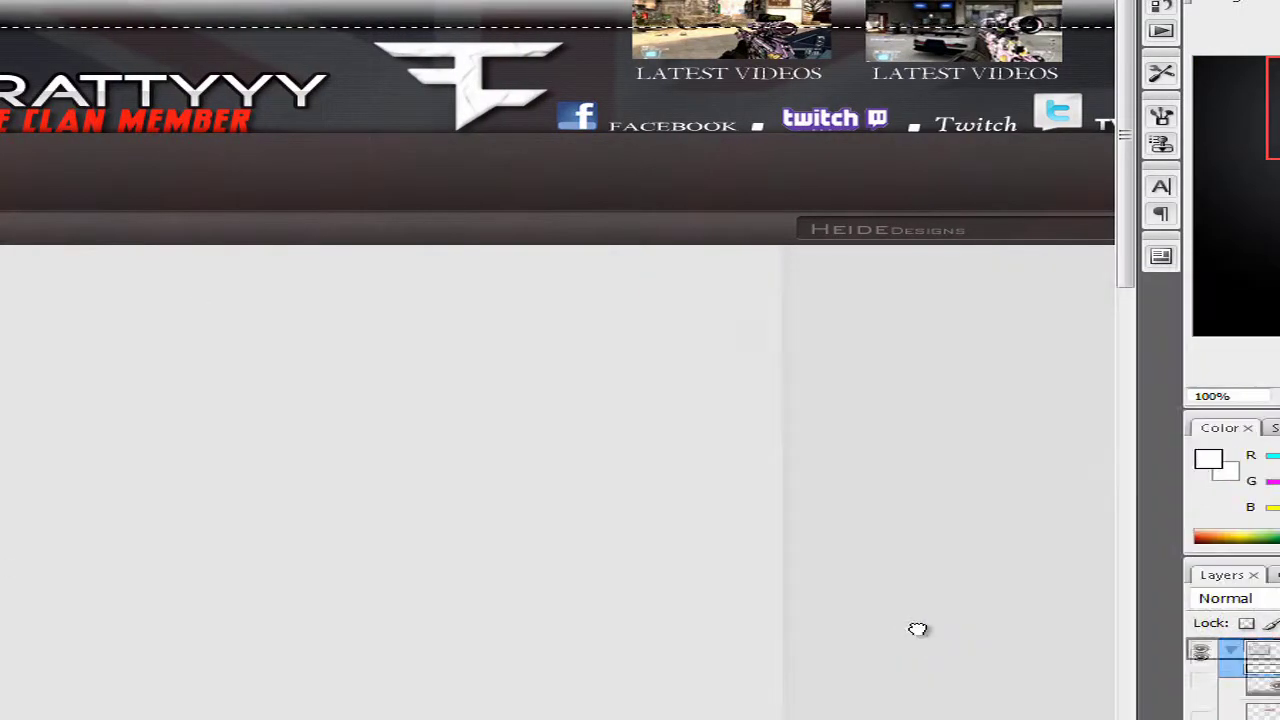
pyautogui.hotkey('ctrl', '-')
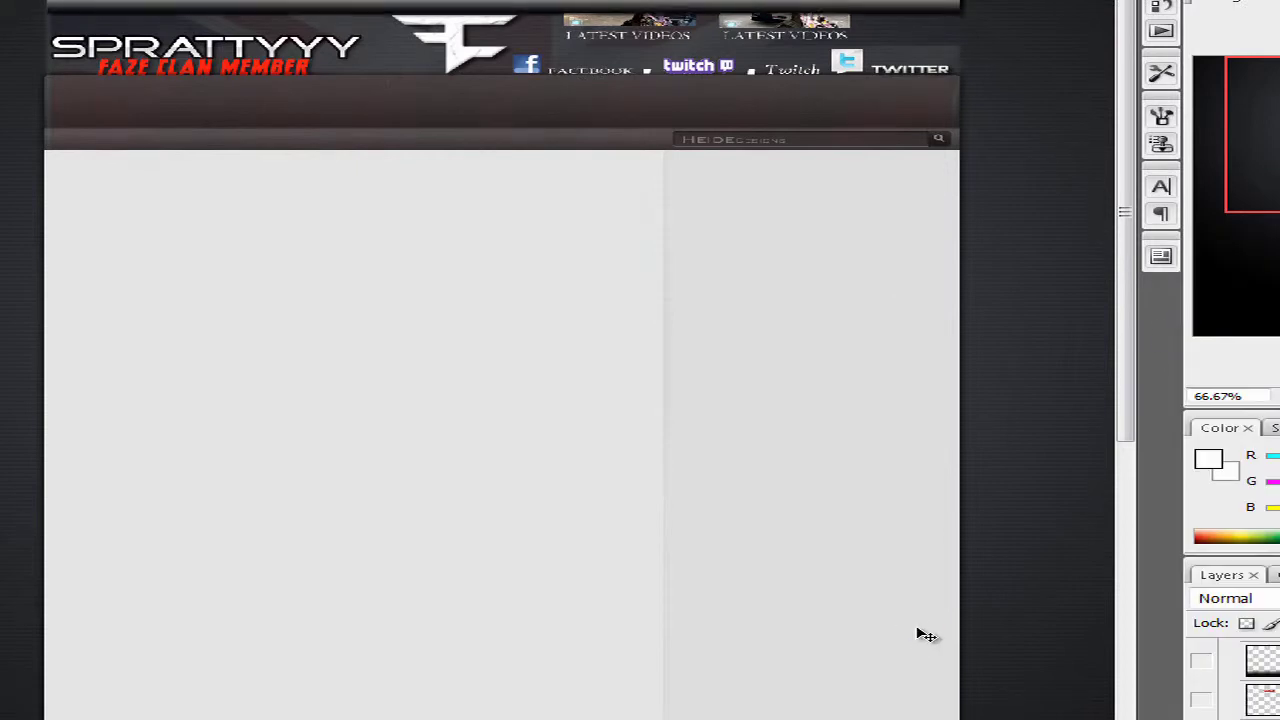
pyautogui.hotkey('ctrl', '+')
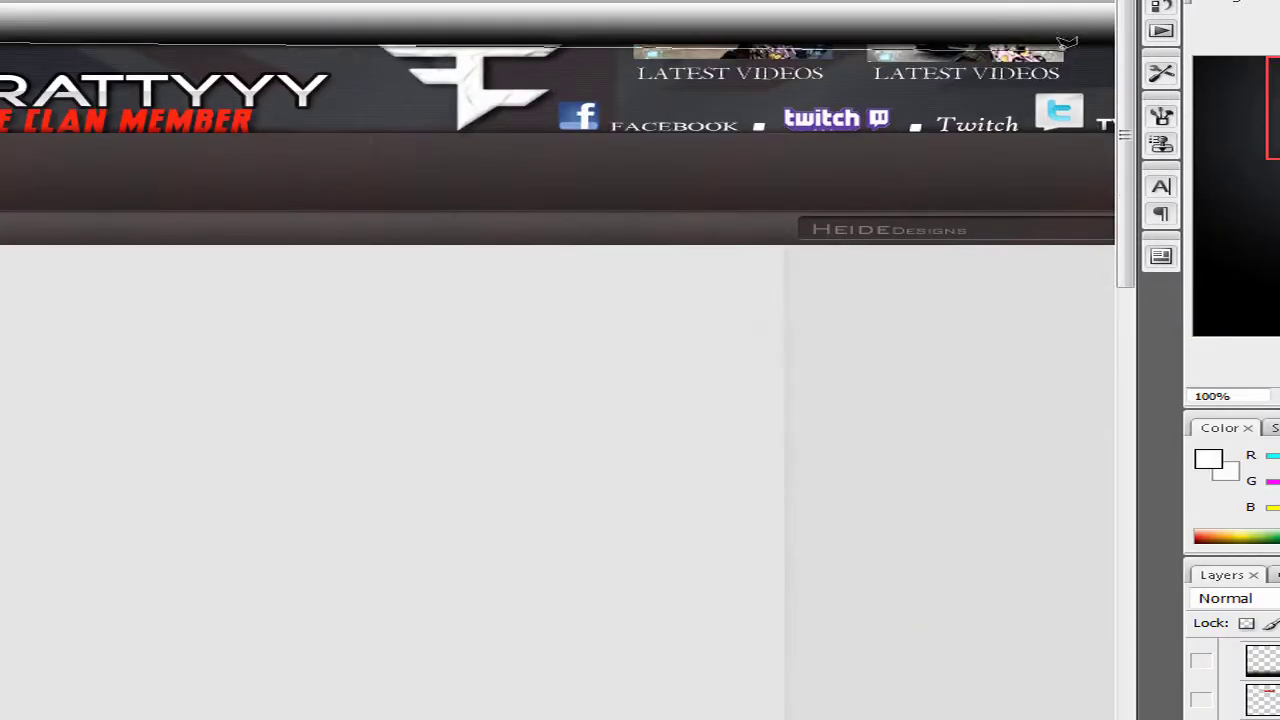
pyautogui.hscroll(3, 1068, 44)
pyautogui.hscroll(-4, 925, 635)
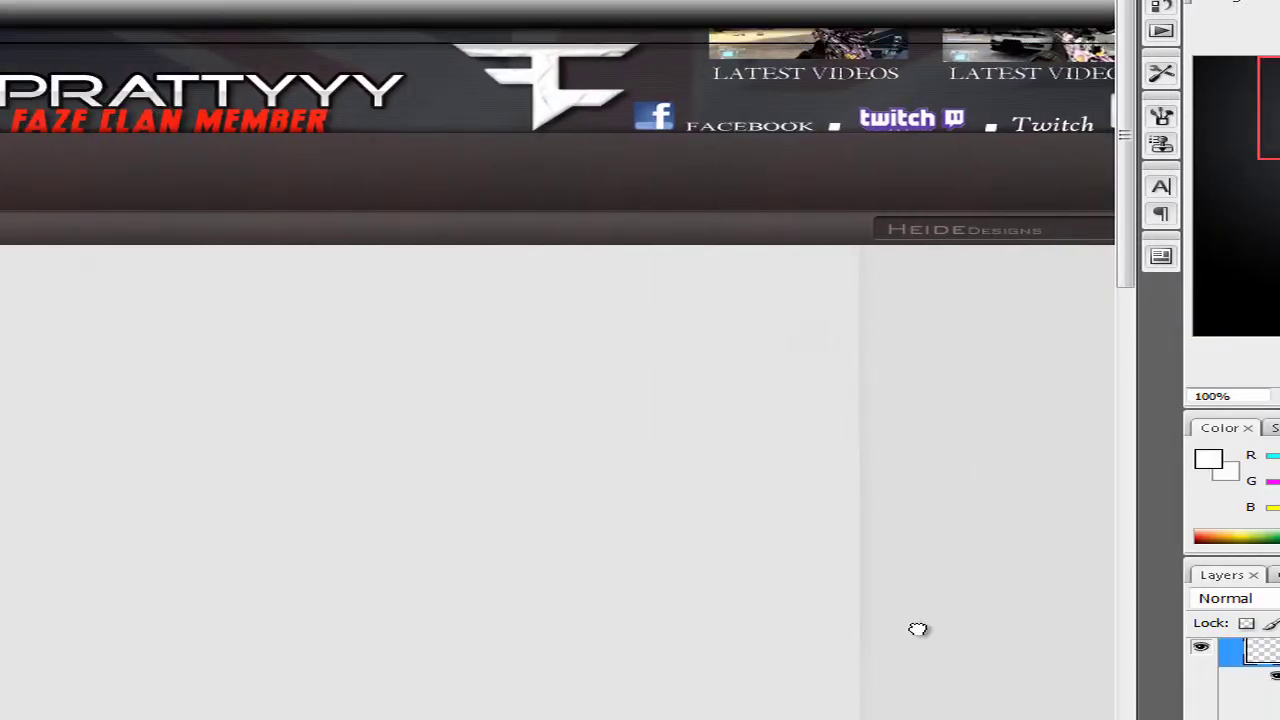
# Create a small triangular end piece in the bar's gradient style and move it to the right end of the top bar
pyautogui.hotkey('alt', 'e')
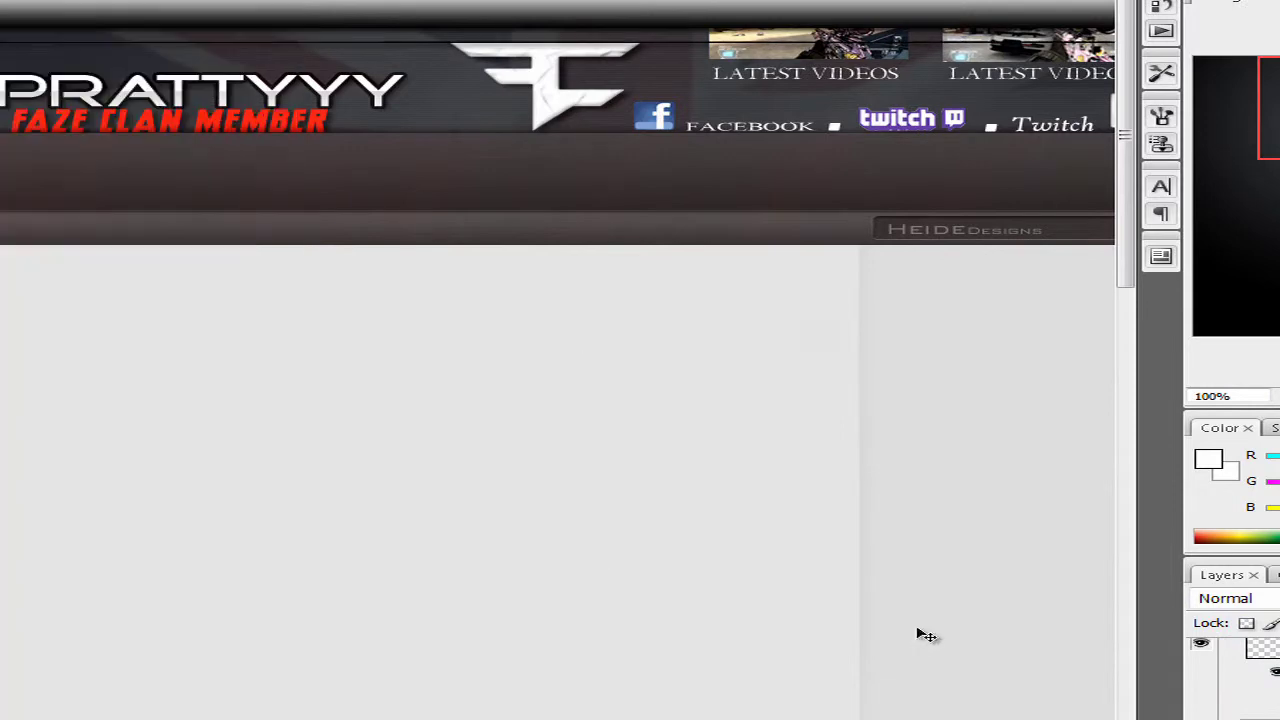
pyautogui.press('Return')
pyautogui.hotkey('ctrl', 't')
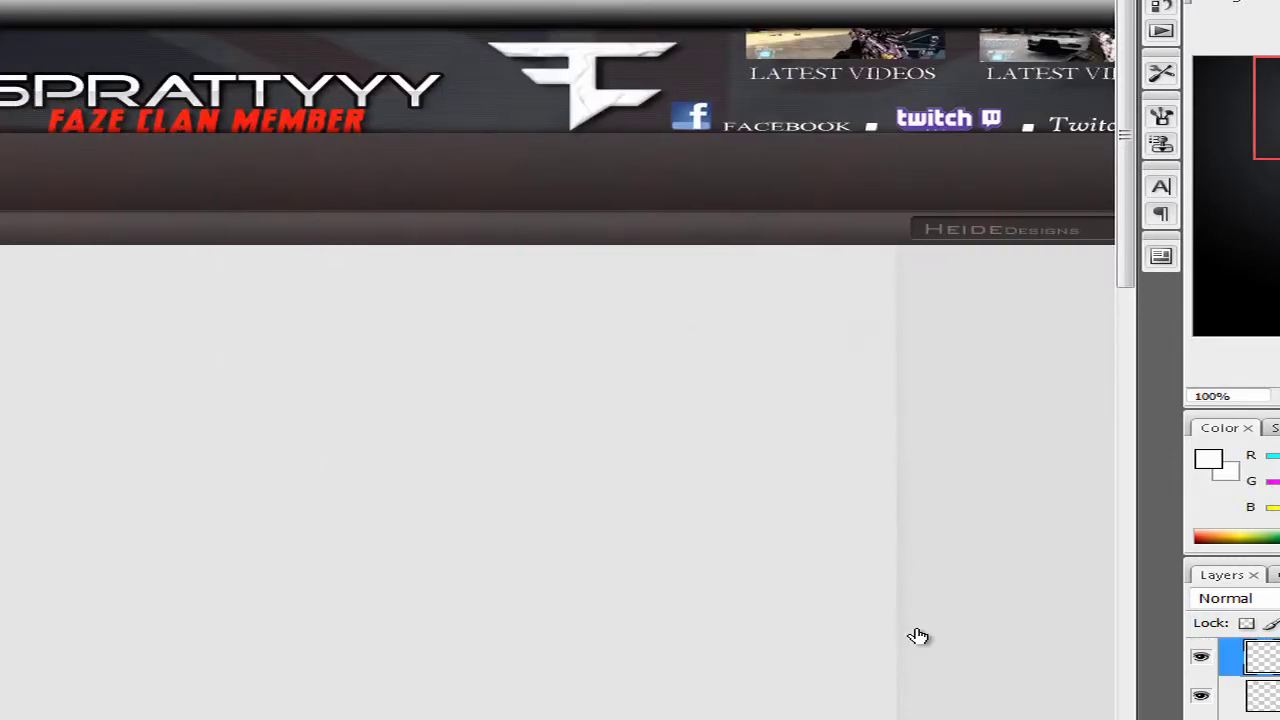
pyautogui.press('Return')
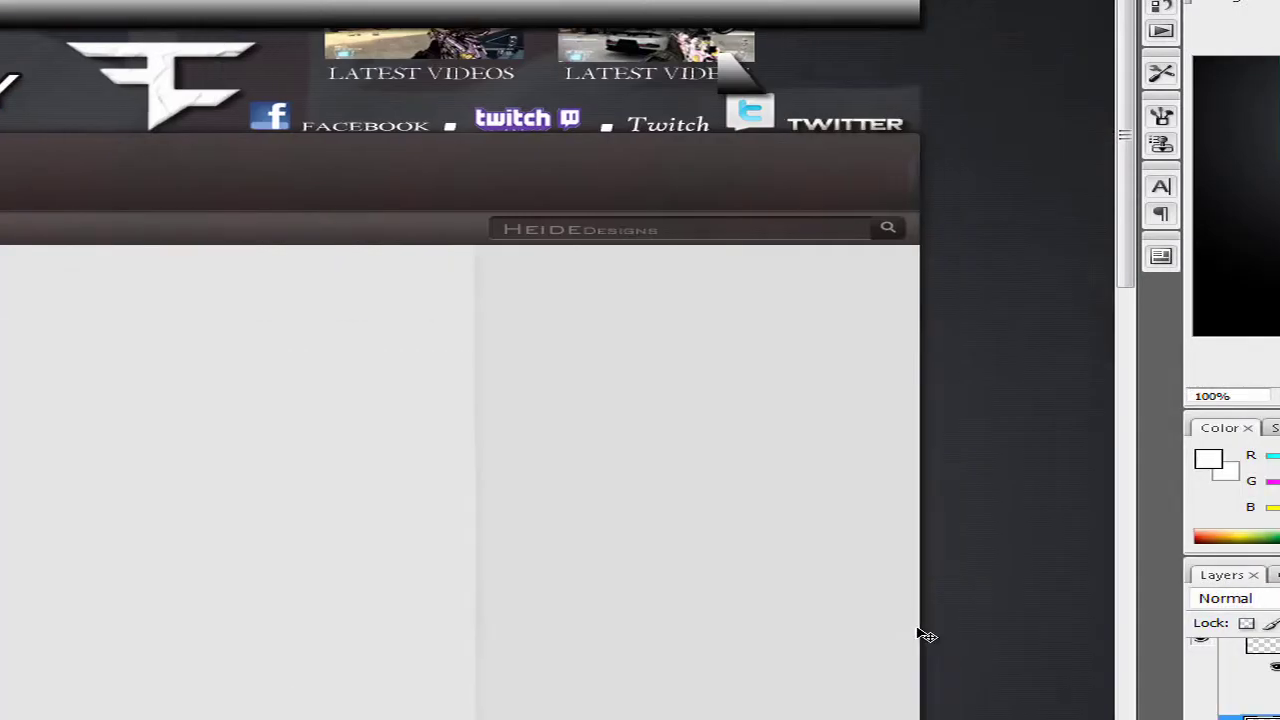
pyautogui.hotkey('shift', 'Right')
pyautogui.hotkey('shift', 'Right')
pyautogui.hotkey('shift', 'Right')
pyautogui.hotkey('shift', 'Right')
pyautogui.hotkey('shift', 'Right')
pyautogui.hotkey('shift', 'Right')
pyautogui.hotkey('shift', 'Right')
pyautogui.hotkey('shift', 'Right')
pyautogui.hotkey('shift', 'Right')
pyautogui.hotkey('shift', 'Right')
pyautogui.hotkey('shift', 'Up')
pyautogui.hotkey('shift', 'Up')
pyautogui.hotkey('shift', 'Up')
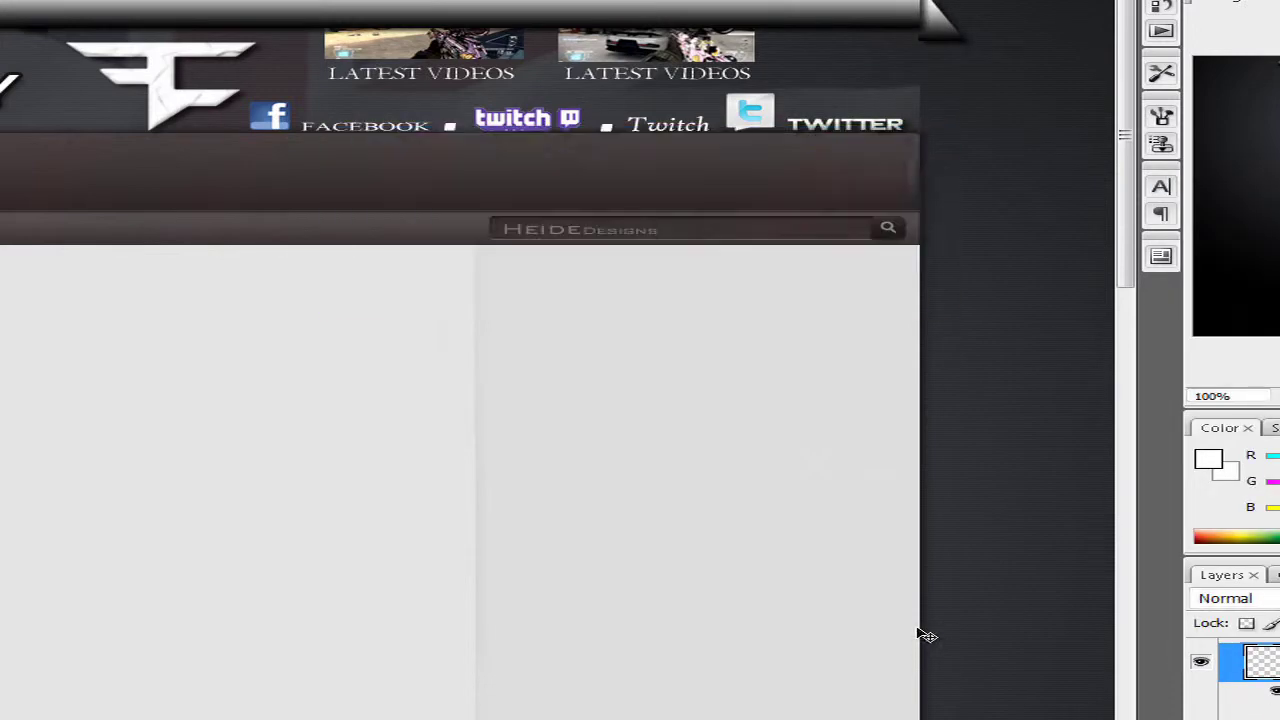
# Place a mirrored triangular end piece at the left end of the top bar and check both ends of the header
pyautogui.hotkey('shift', 'Right')
pyautogui.hscroll(-6, 920, 636)
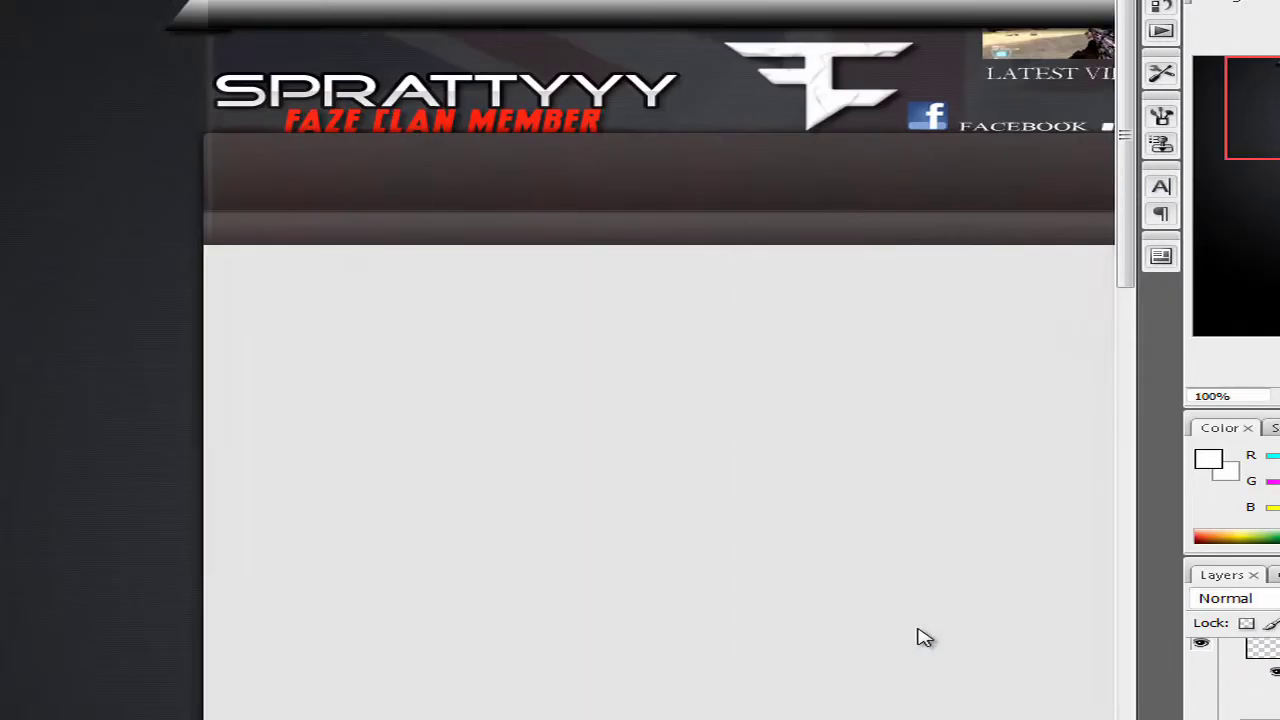
pyautogui.hscroll(5, 922, 637)
pyautogui.scroll(-5, 926, 636)
pyautogui.scroll(5, 920, 635)
pyautogui.hscroll(-6, 920, 635)
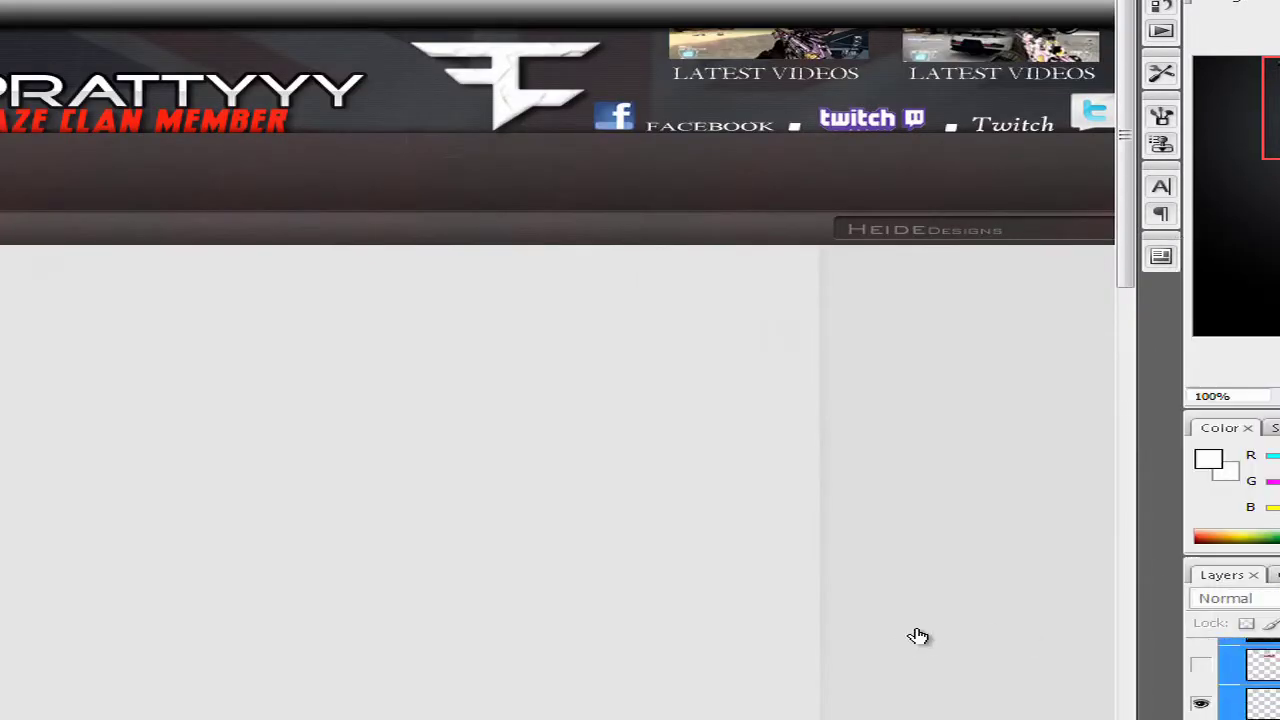